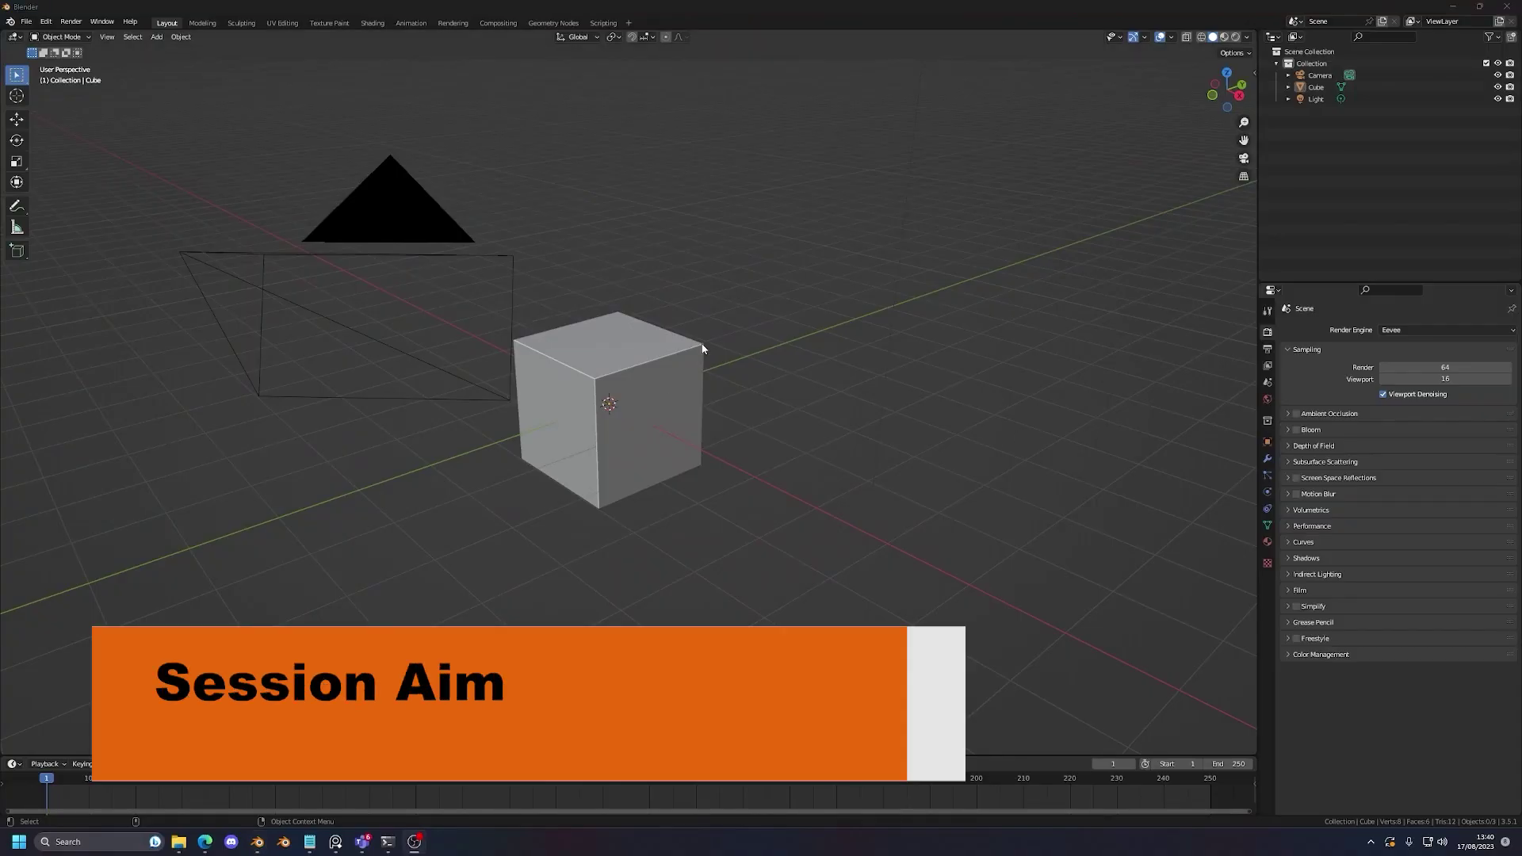
pyautogui.moveTo(1227, 89); pyautogui.dragTo(1307, 63)
pyautogui.moveTo(1244, 123); pyautogui.dragTo(1244, 170)
pyautogui.moveTo(1243, 140)
pyautogui.mouseDown()
pyautogui.moveTo(1410, 134)
pyautogui.moveTo(1261, 141)
pyautogui.mouseUp()
pyautogui.moveTo(1227, 90); pyautogui.dragTo(1268, 103)
pyautogui.moveTo(808, 381); pyautogui.dragTo(739, 393, button='middle')
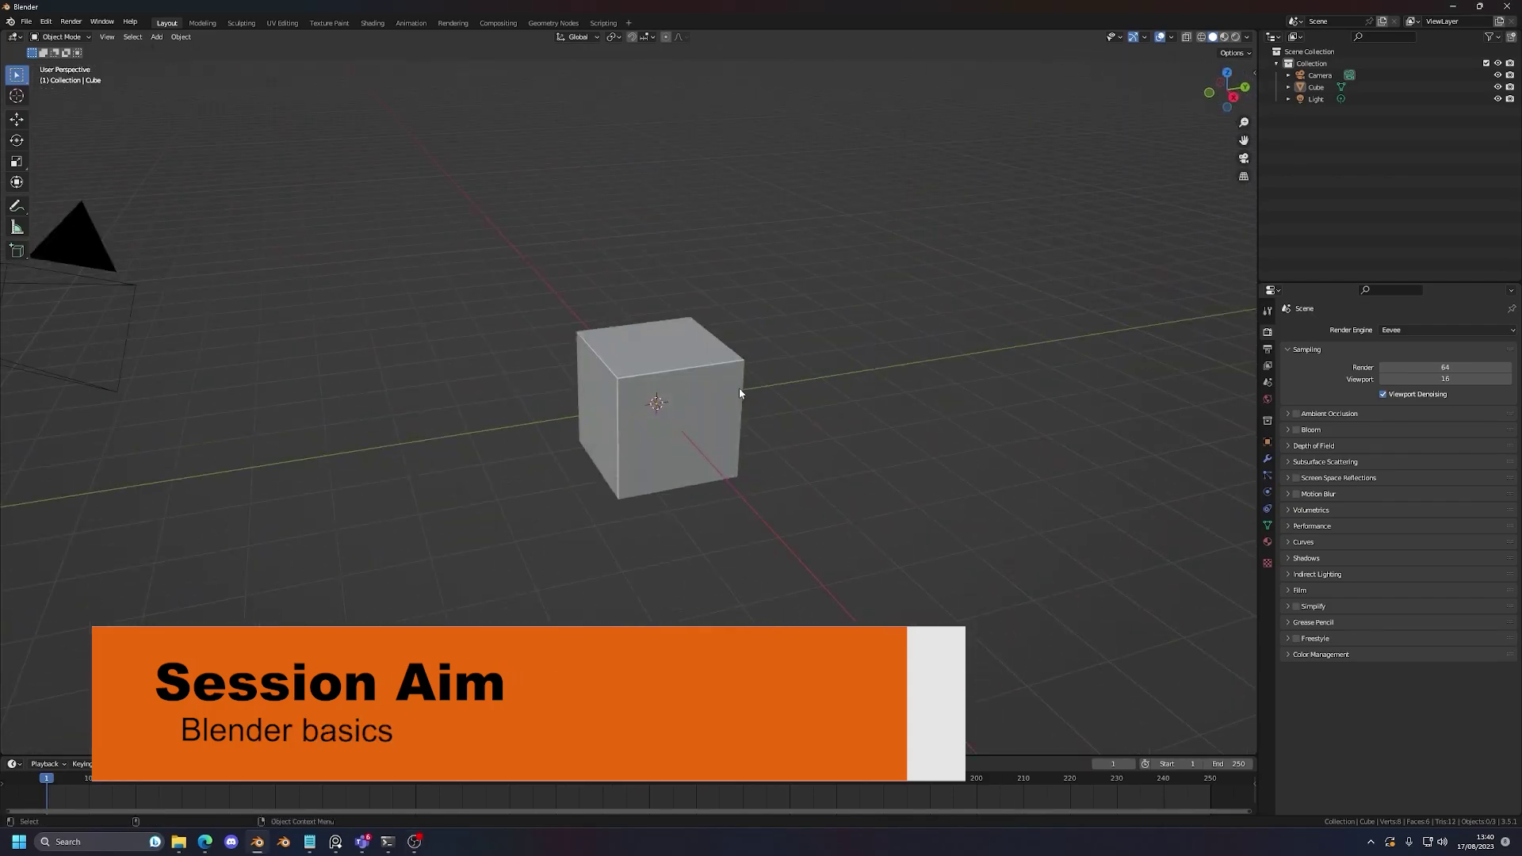
pyautogui.moveTo(984, 451); pyautogui.dragTo(971, 420, button='middle')
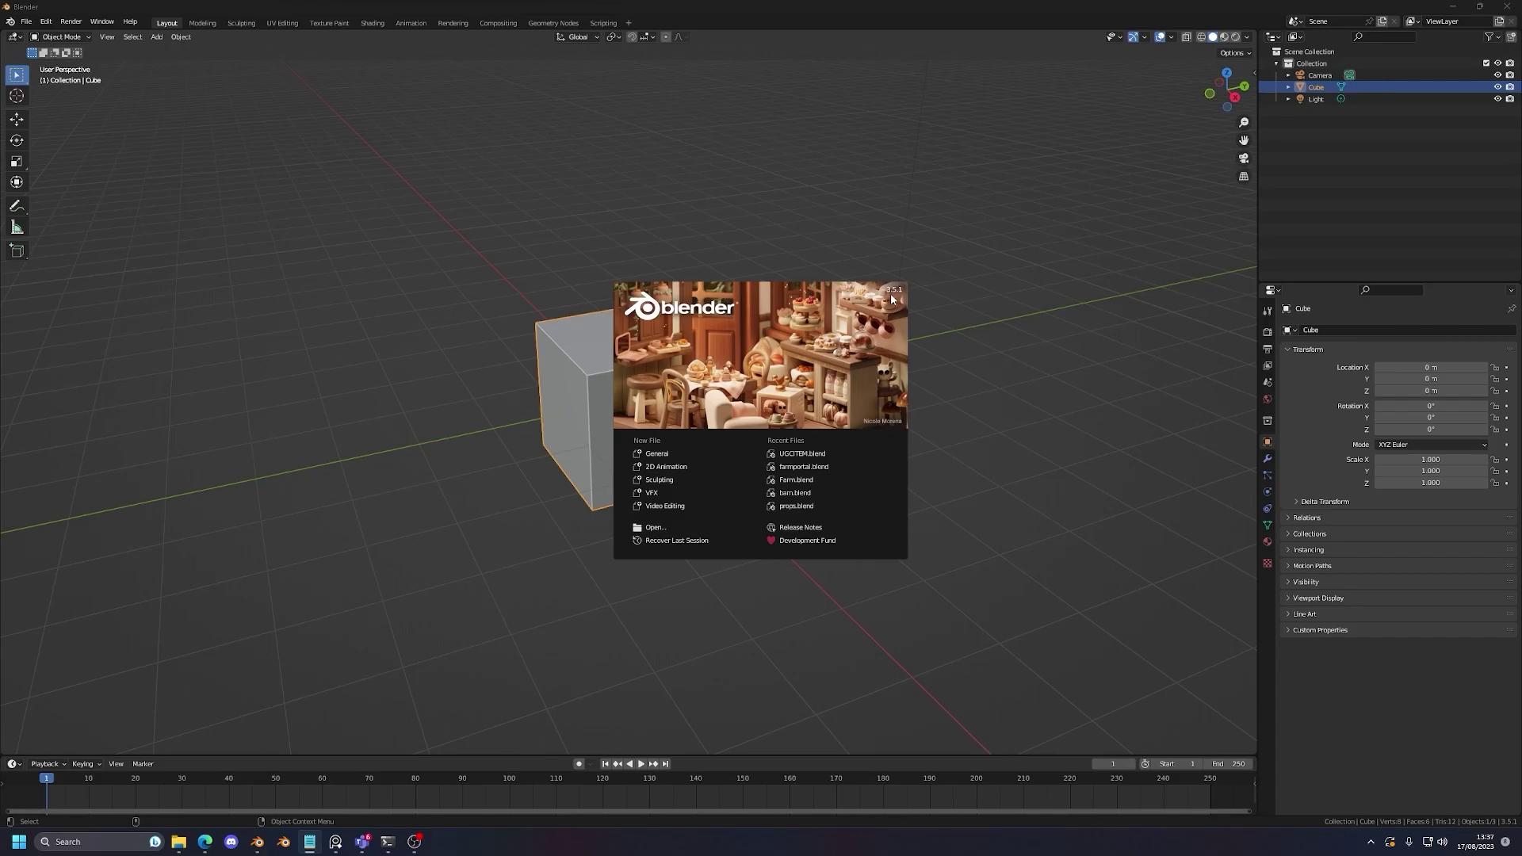
# Step: Dismiss the splash screen and deselect the default cube
pyautogui.click(497, 236)
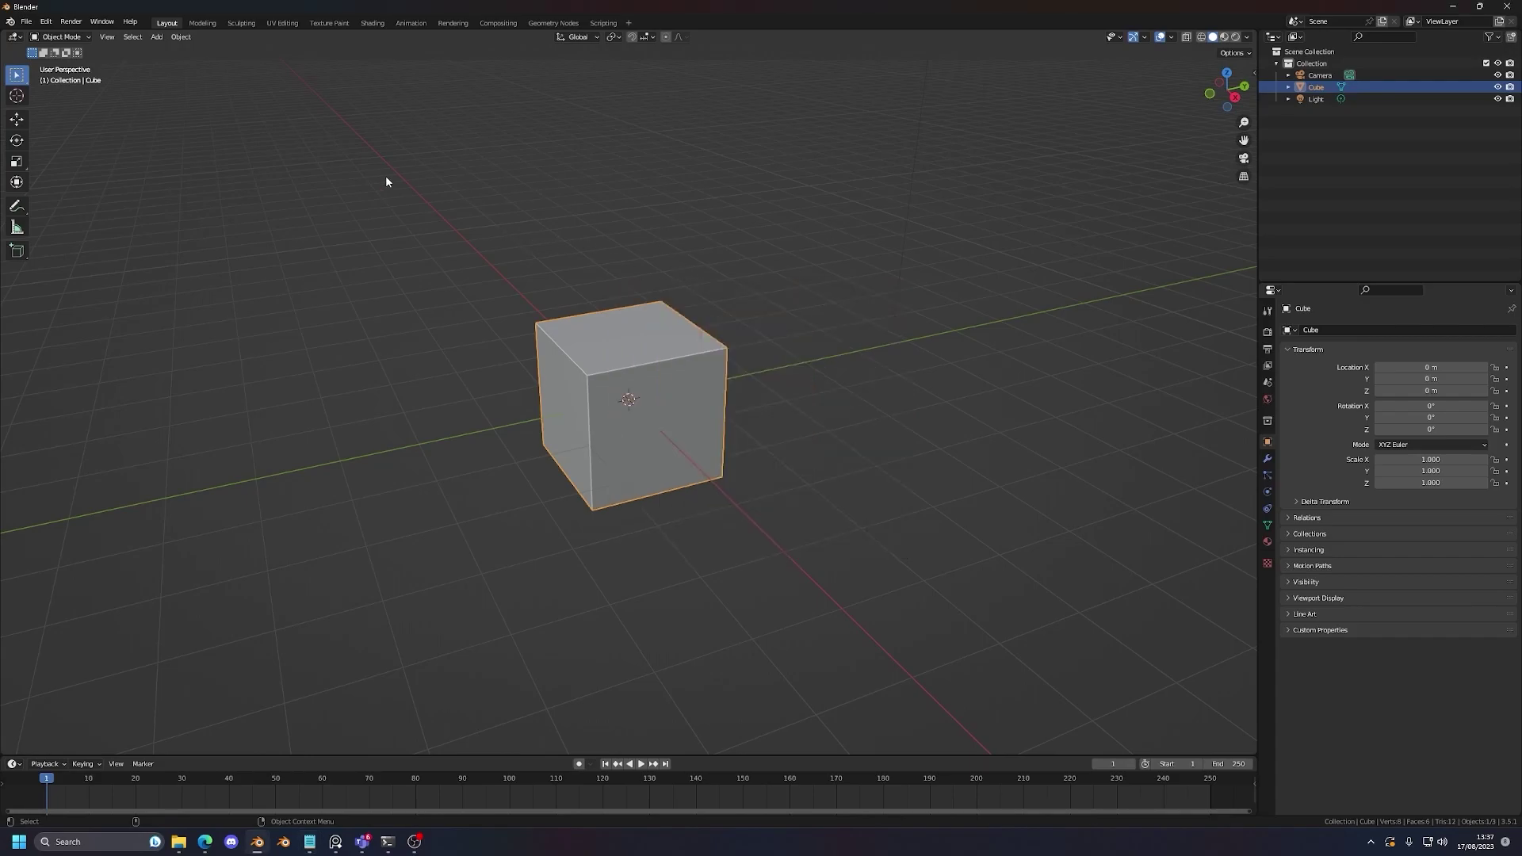
pyautogui.click(501, 468)
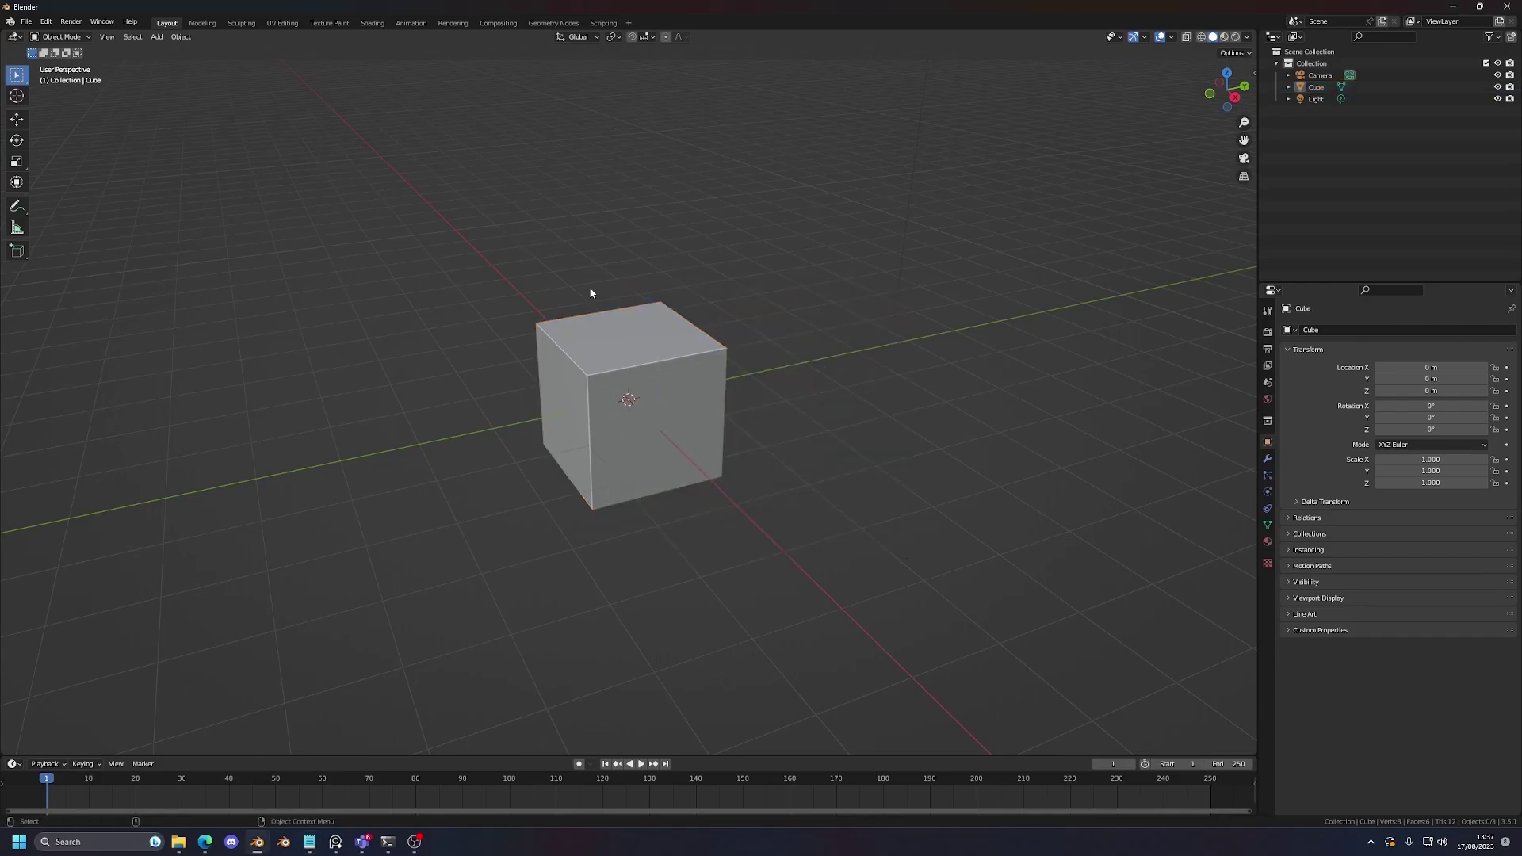
# Step: In the keymap preferences, try the Blender preset, set it back to Industry Compatible and close the preferences
pyautogui.click(47, 22)
pyautogui.click(78, 192)
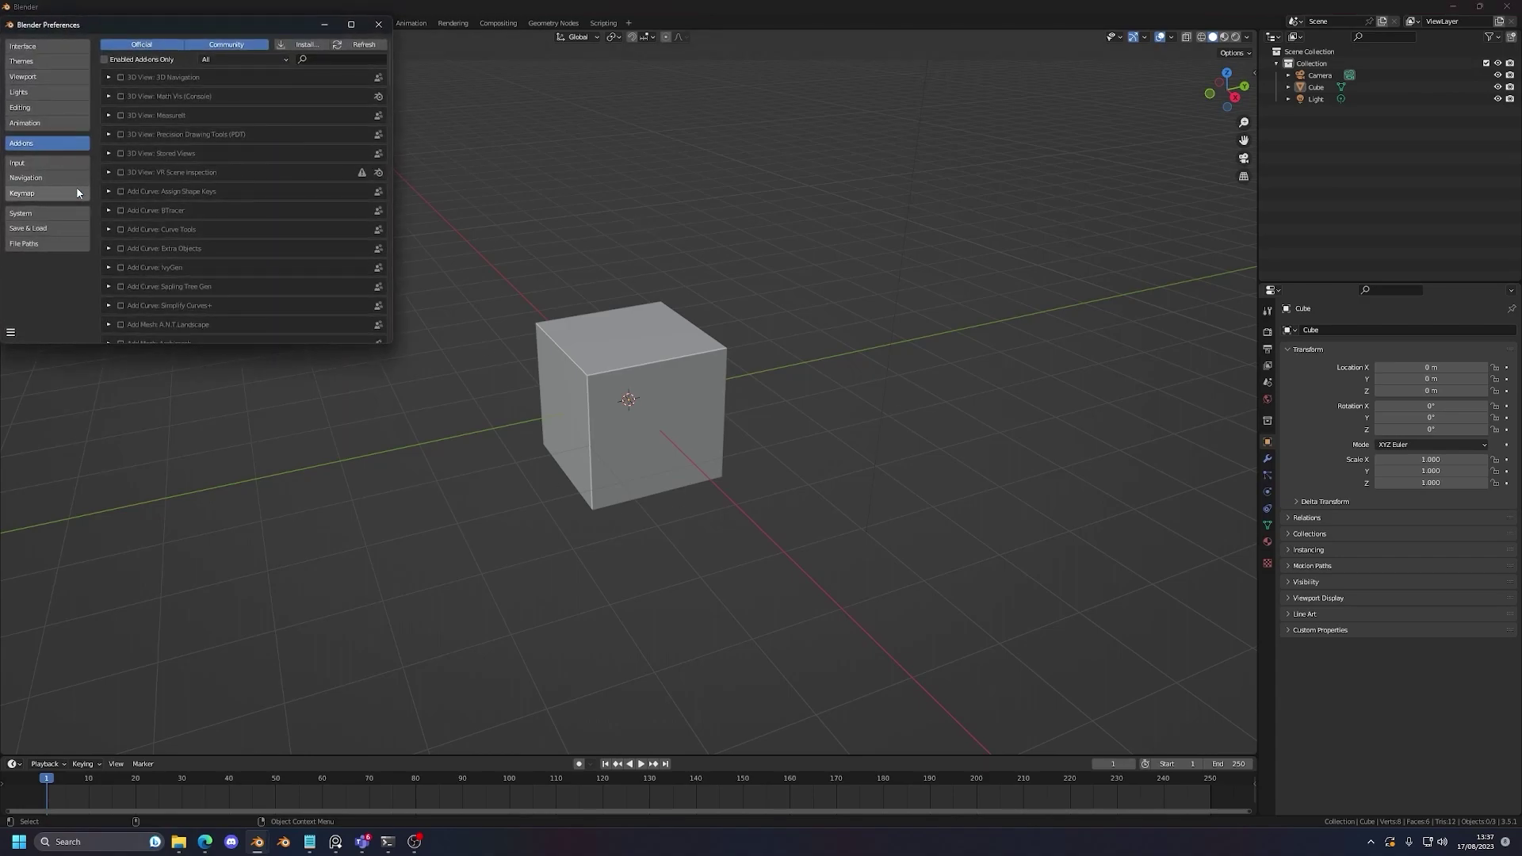
pyautogui.click(77, 194)
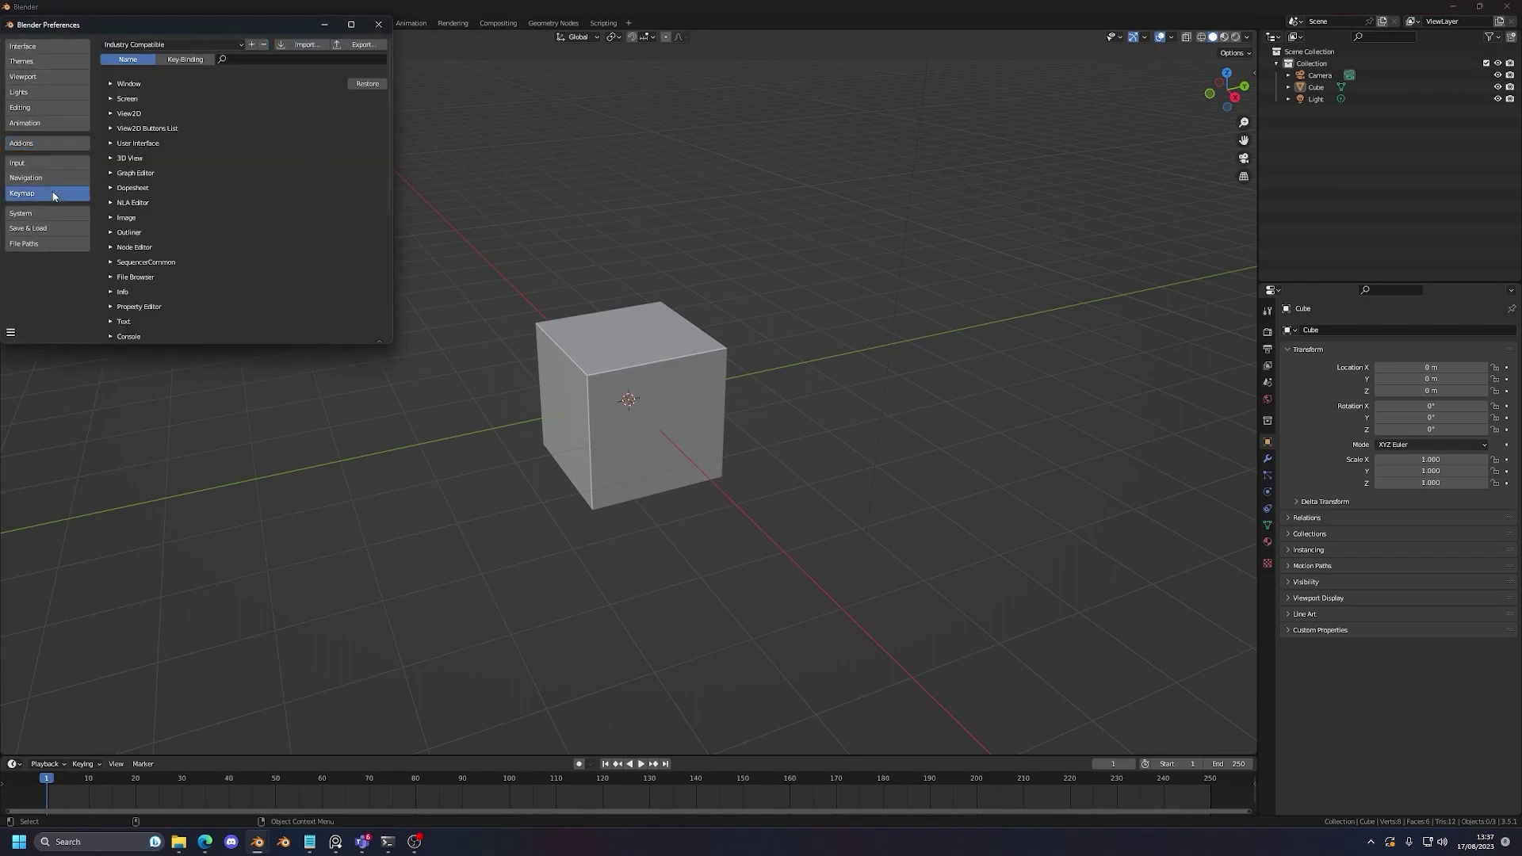
pyautogui.click(163, 45)
pyautogui.click(154, 63)
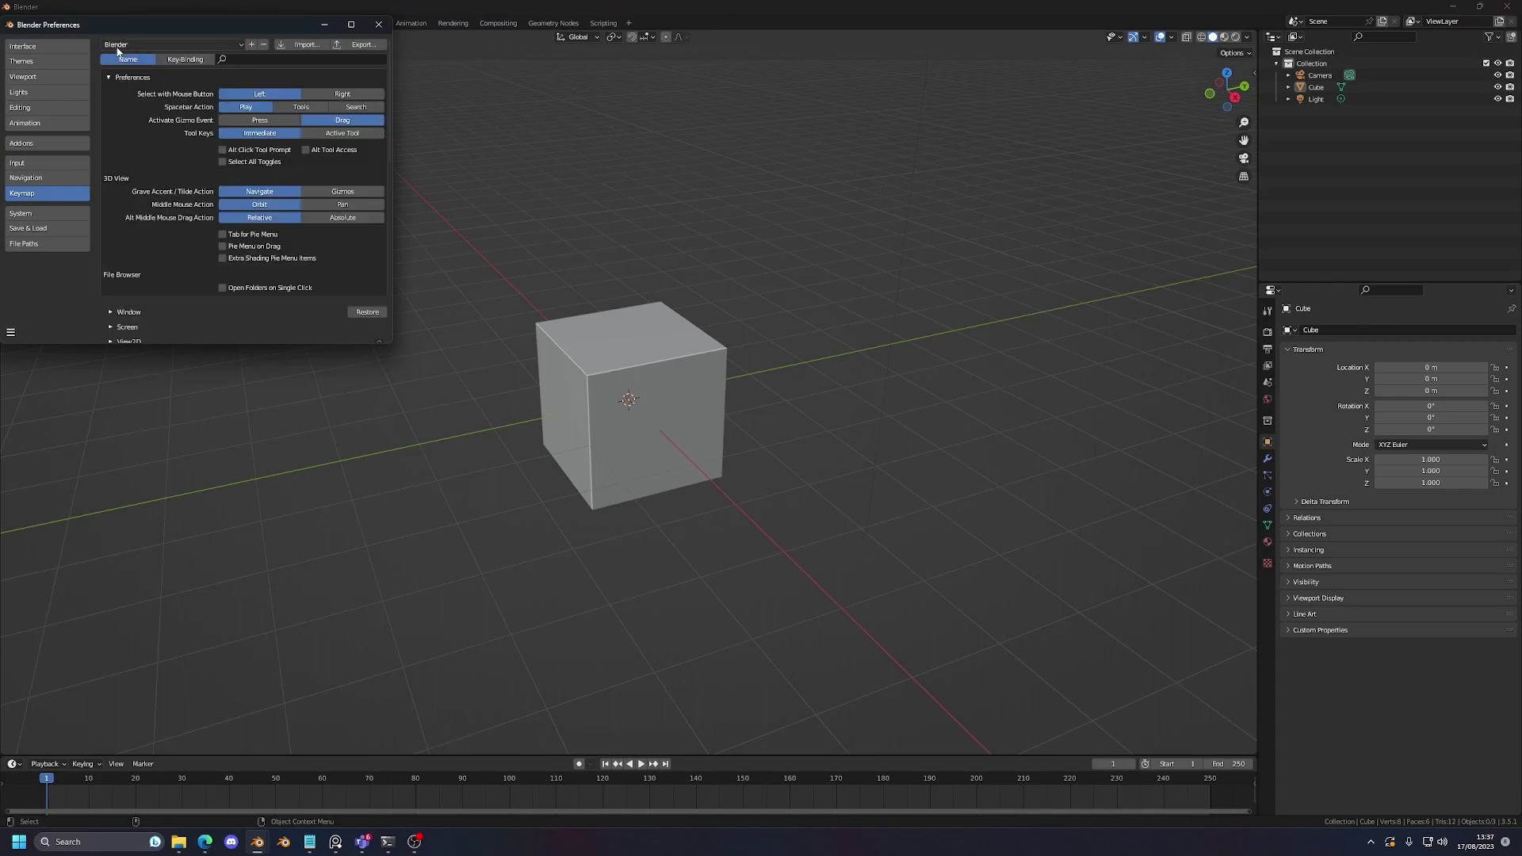
pyautogui.click(119, 45)
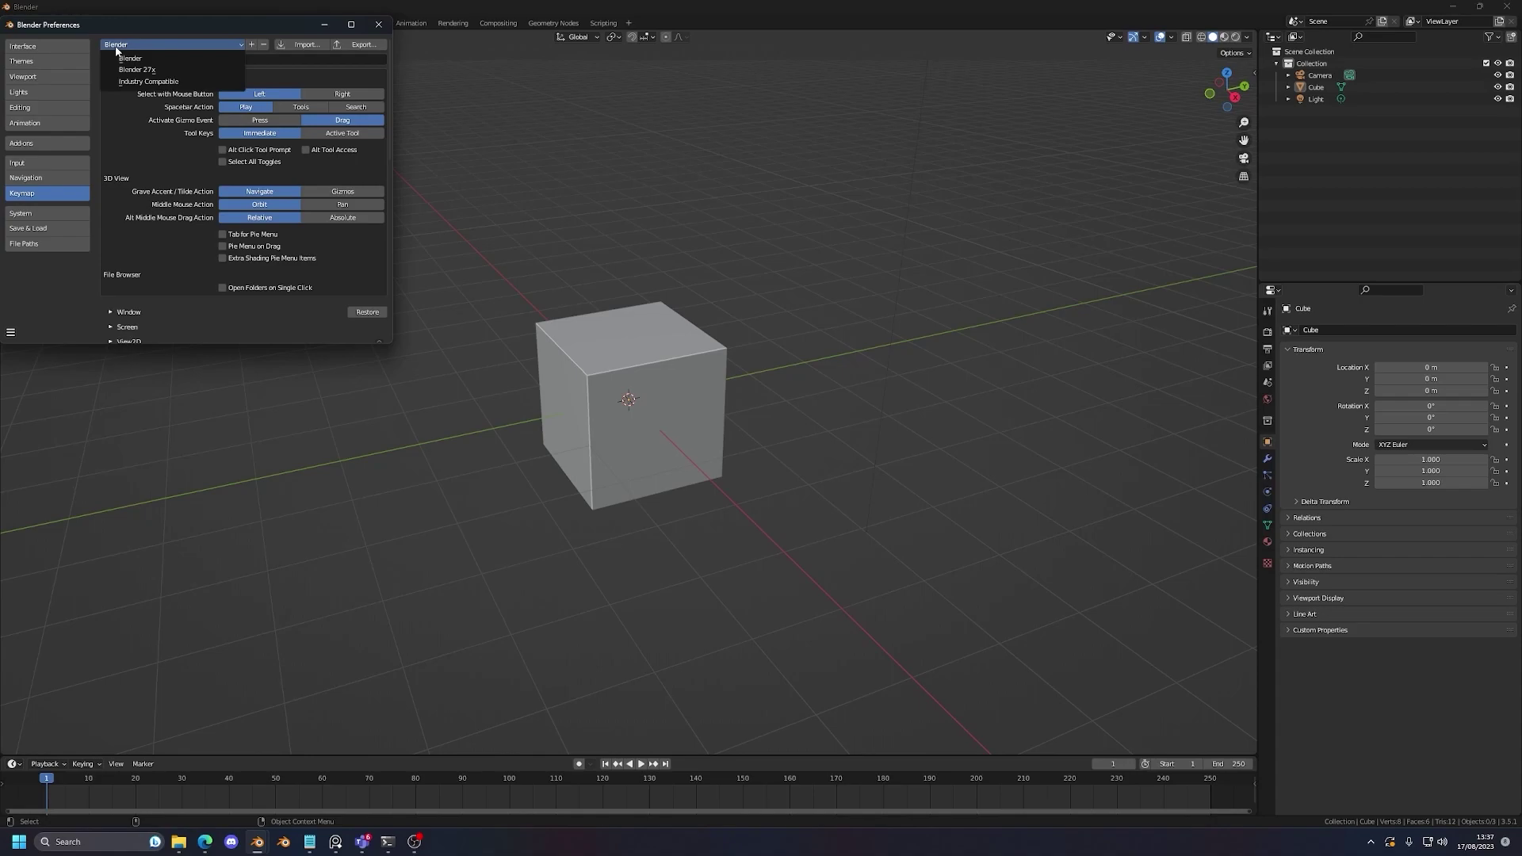
pyautogui.click(141, 82)
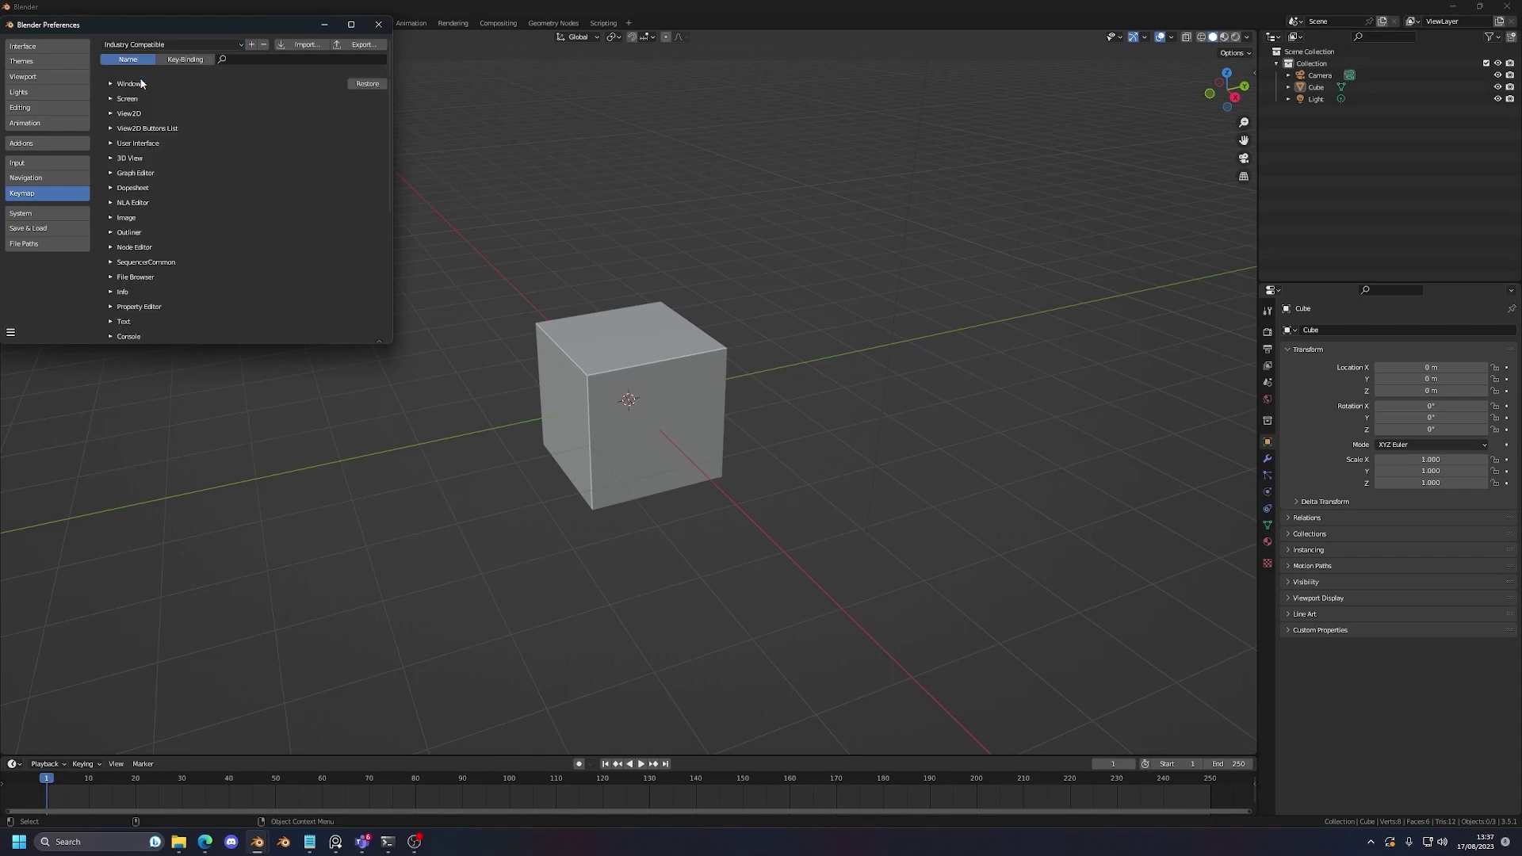
pyautogui.click(374, 24)
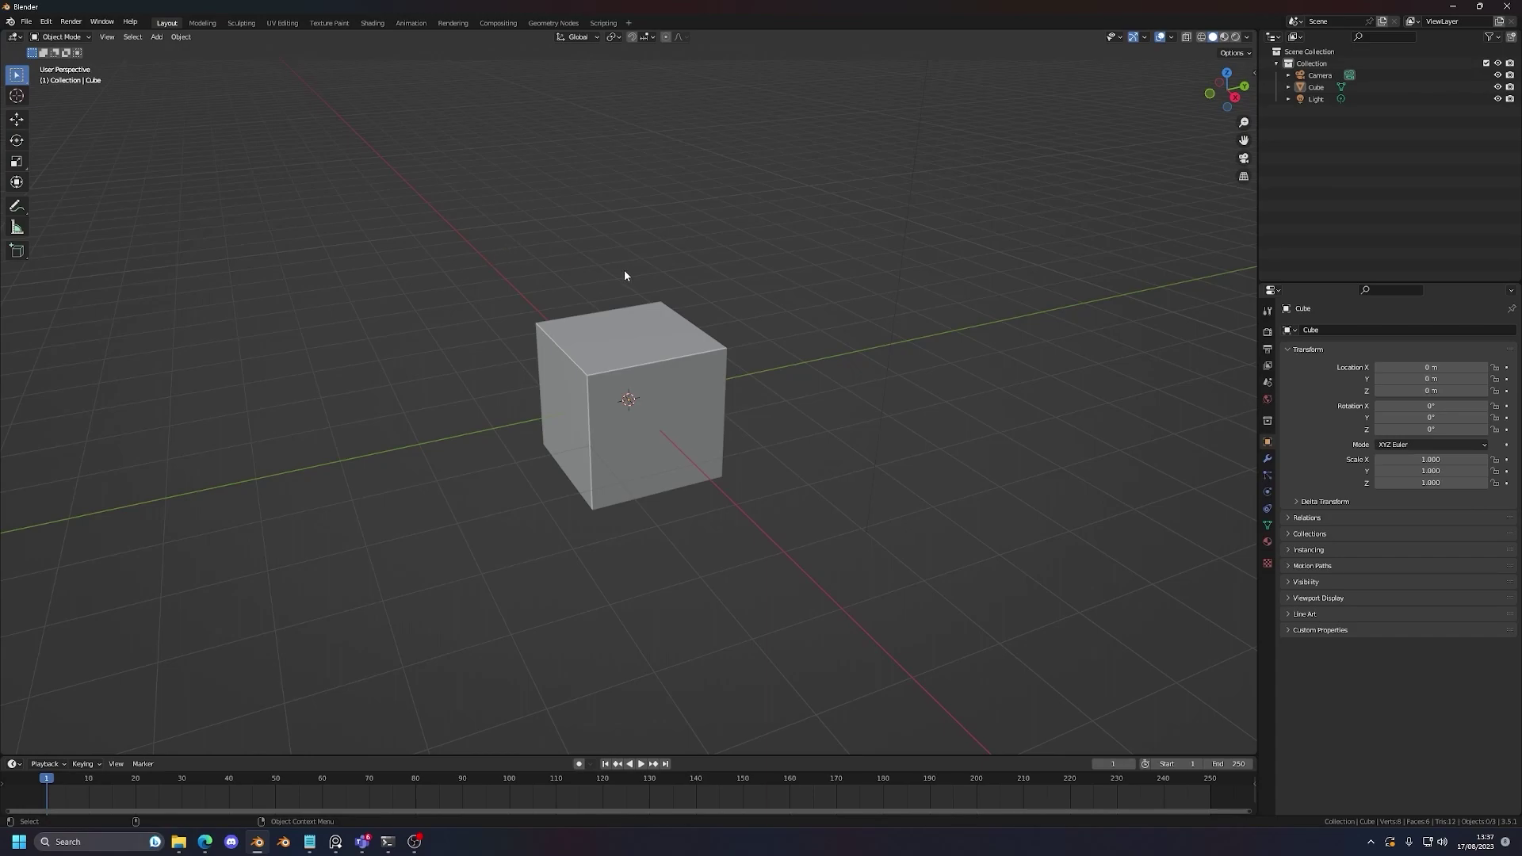
# Step: Highlight the Camera, Cube and Light one after another in the scene collection to see which object each entry represents
pyautogui.hotkey('alt', 'Tab')
pyautogui.hotkey('alt', 'Tab')
pyautogui.scroll(-3, 604, 338)
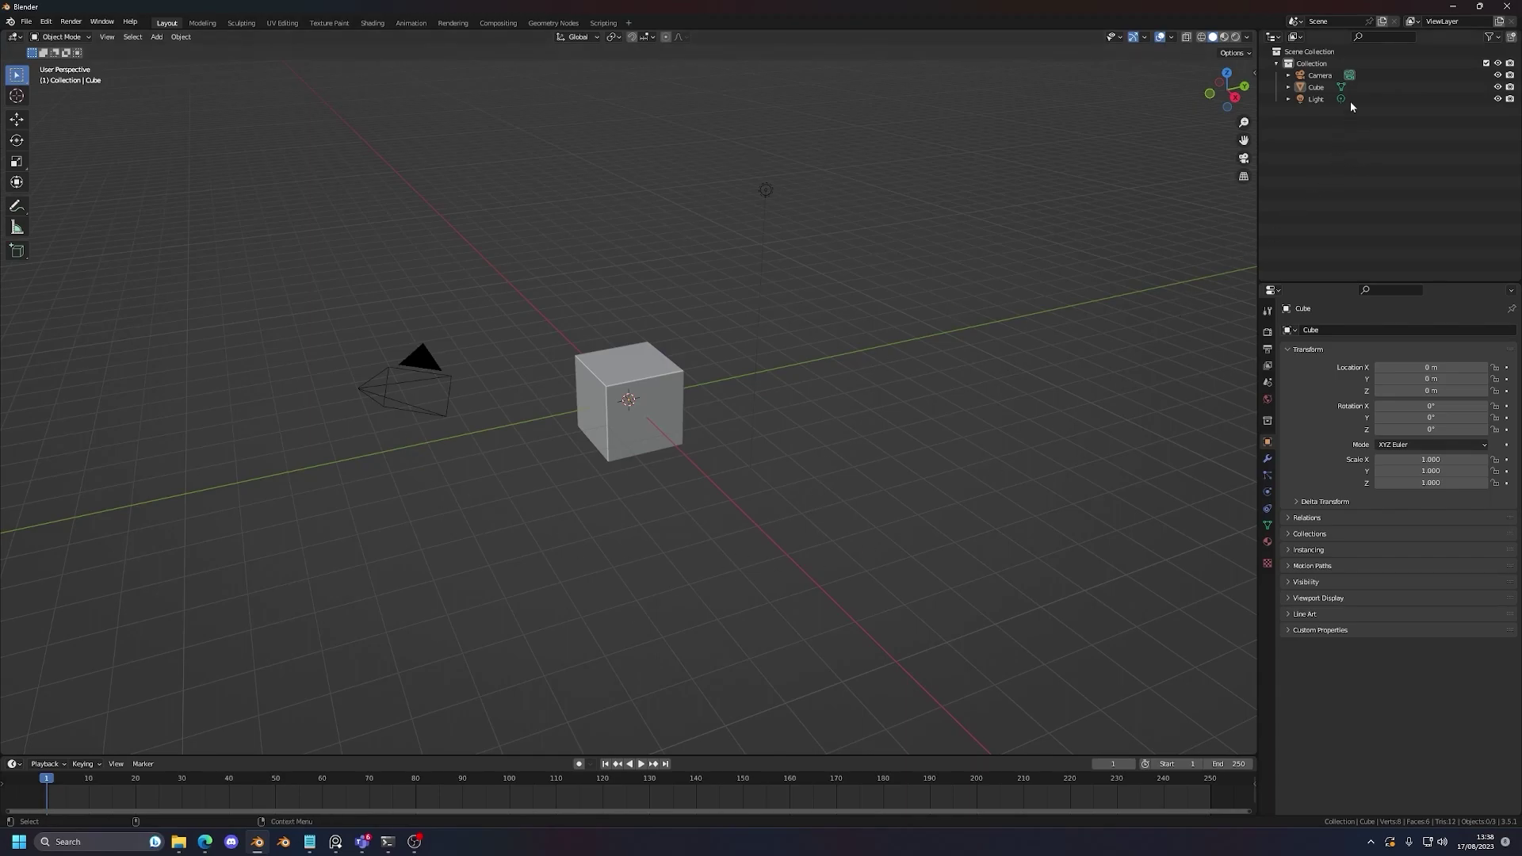
pyautogui.click(1318, 77)
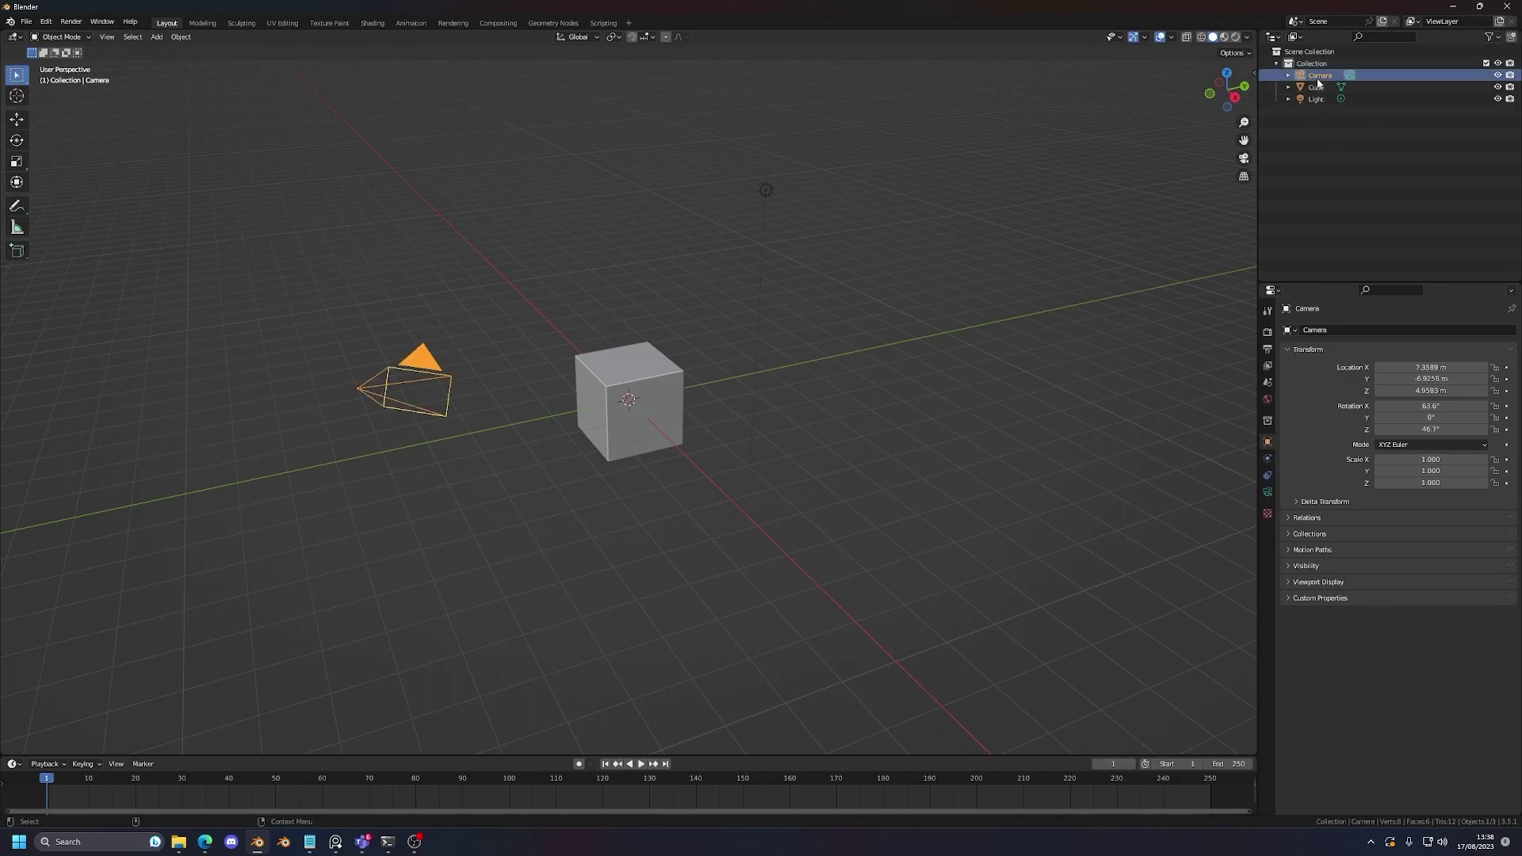
pyautogui.click(1316, 88)
pyautogui.click(1318, 100)
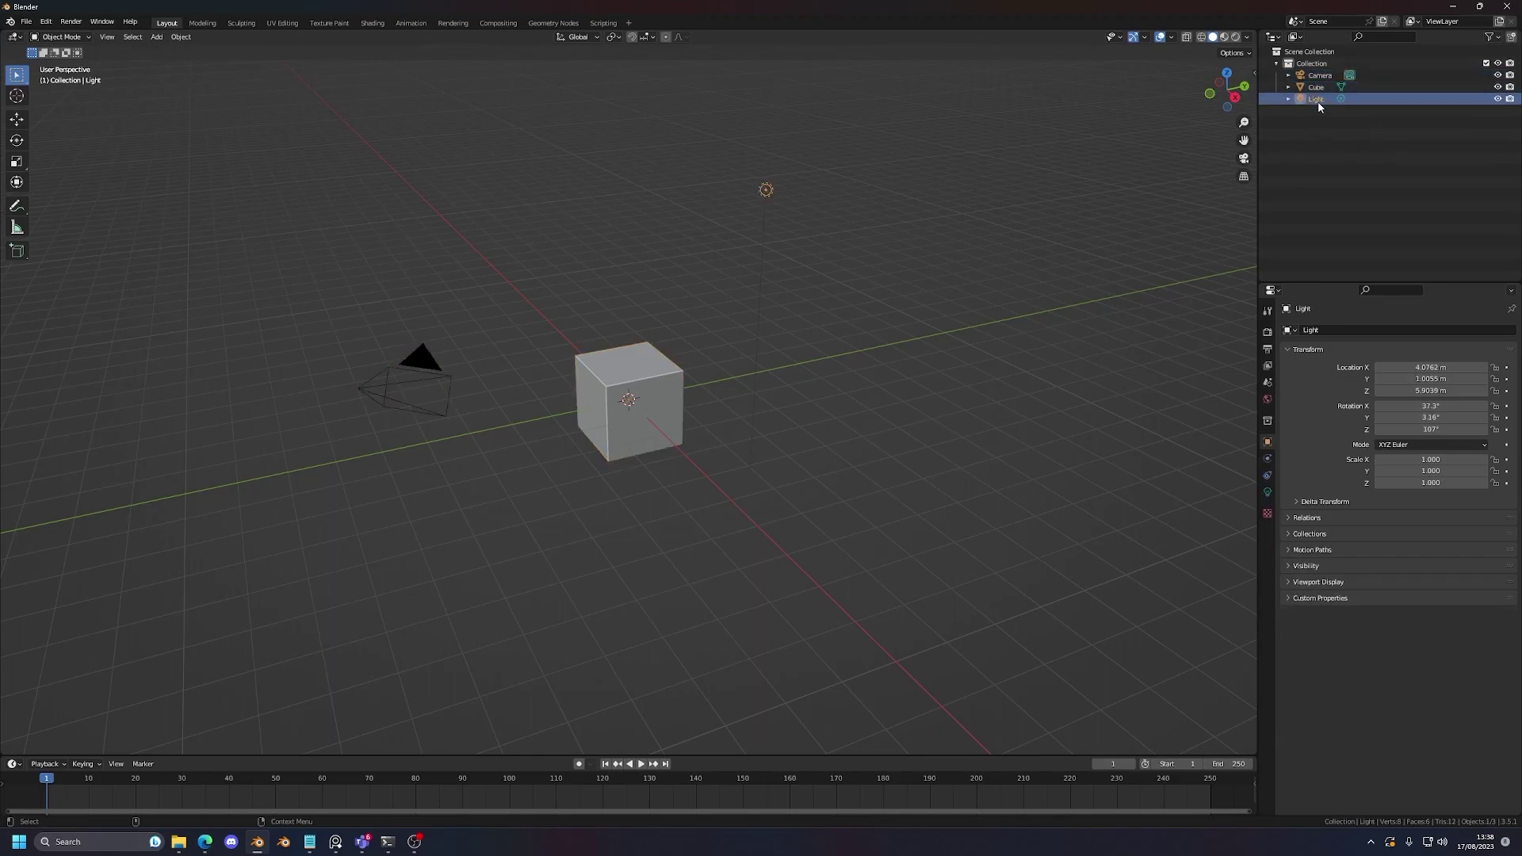
pyautogui.click(1319, 77)
pyautogui.click(1317, 88)
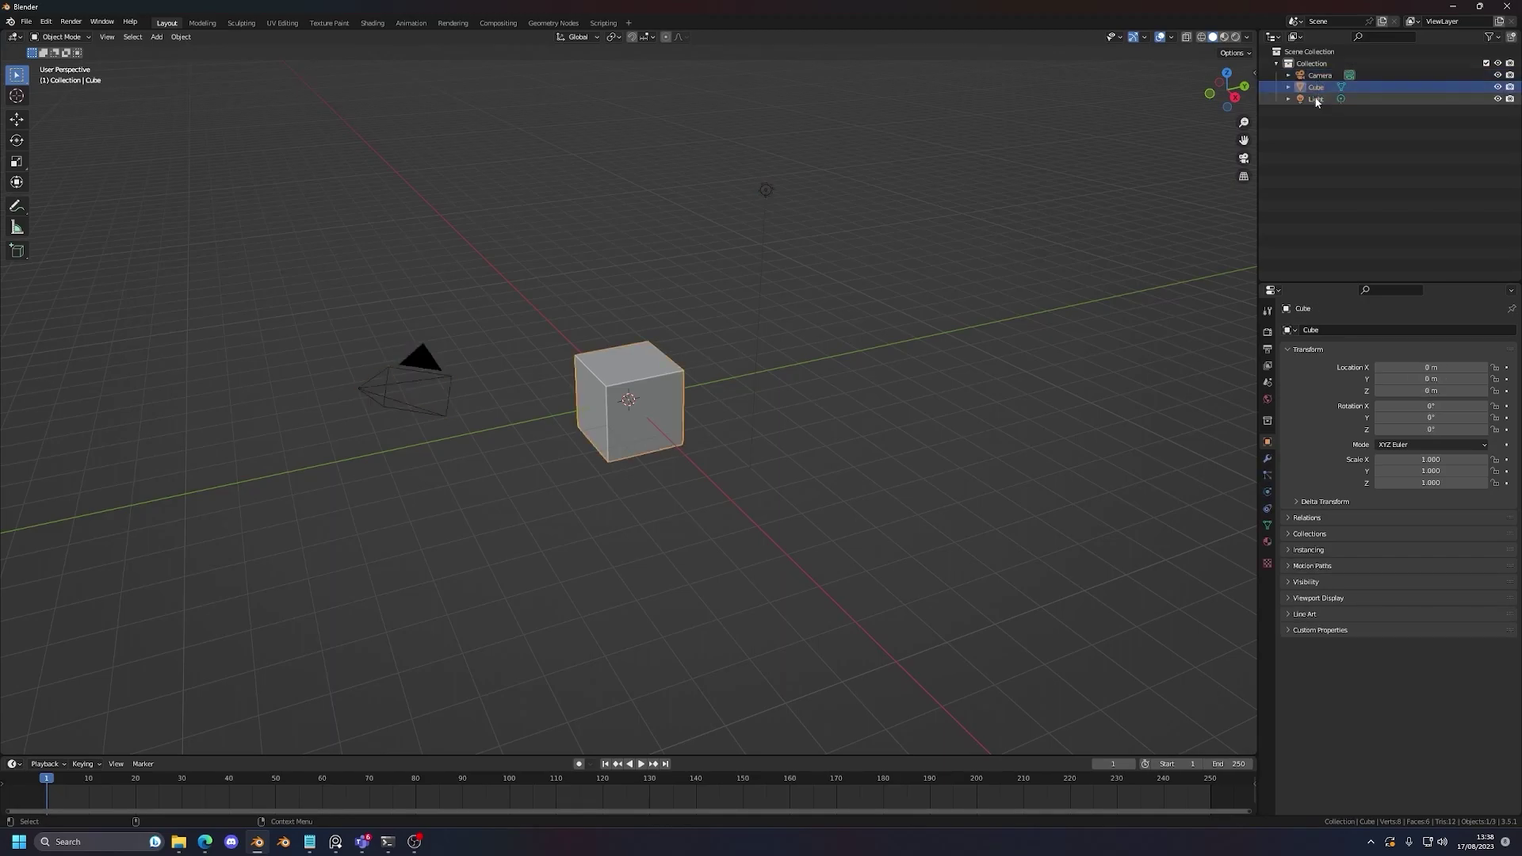
pyautogui.click(1316, 99)
# Step: Look through the tool, render, output, view layer, scene, physics and constraint properties with the light selected
pyautogui.click(1267, 314)
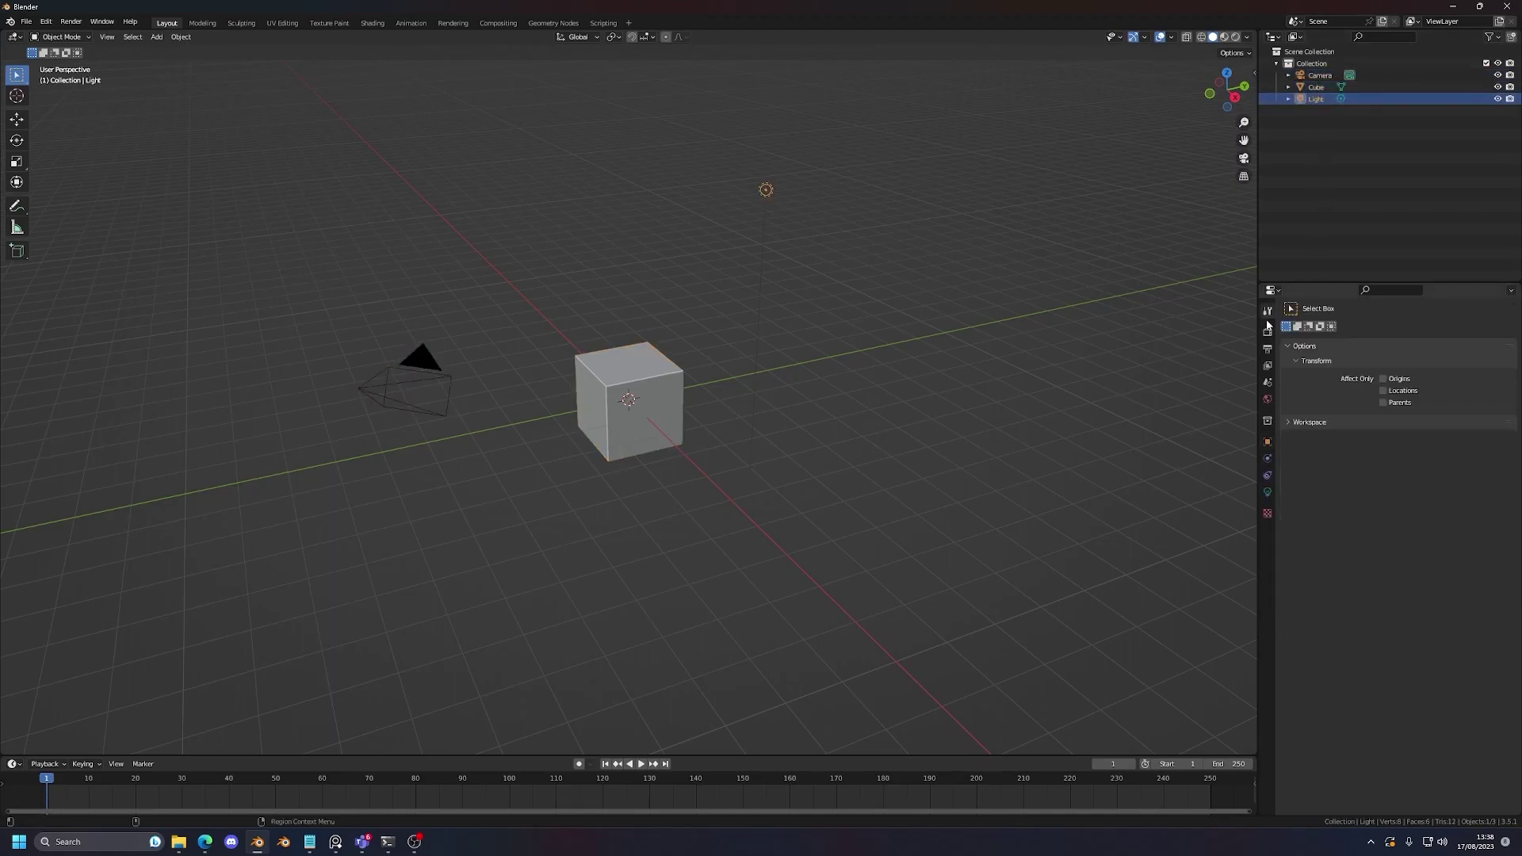
pyautogui.click(1267, 331)
pyautogui.click(1266, 349)
pyautogui.click(1267, 365)
pyautogui.click(1267, 382)
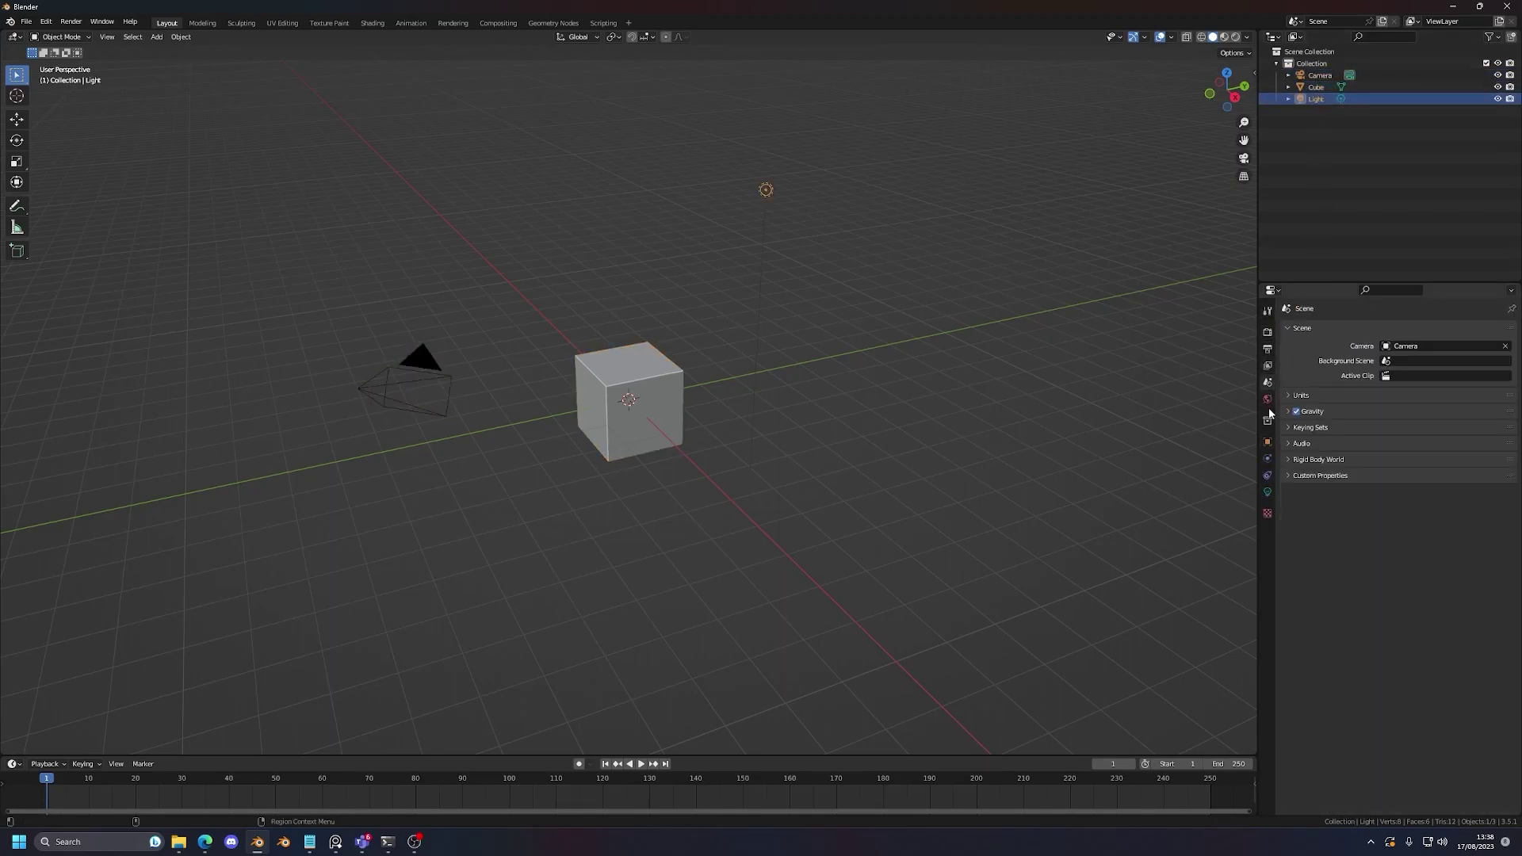
pyautogui.click(1266, 459)
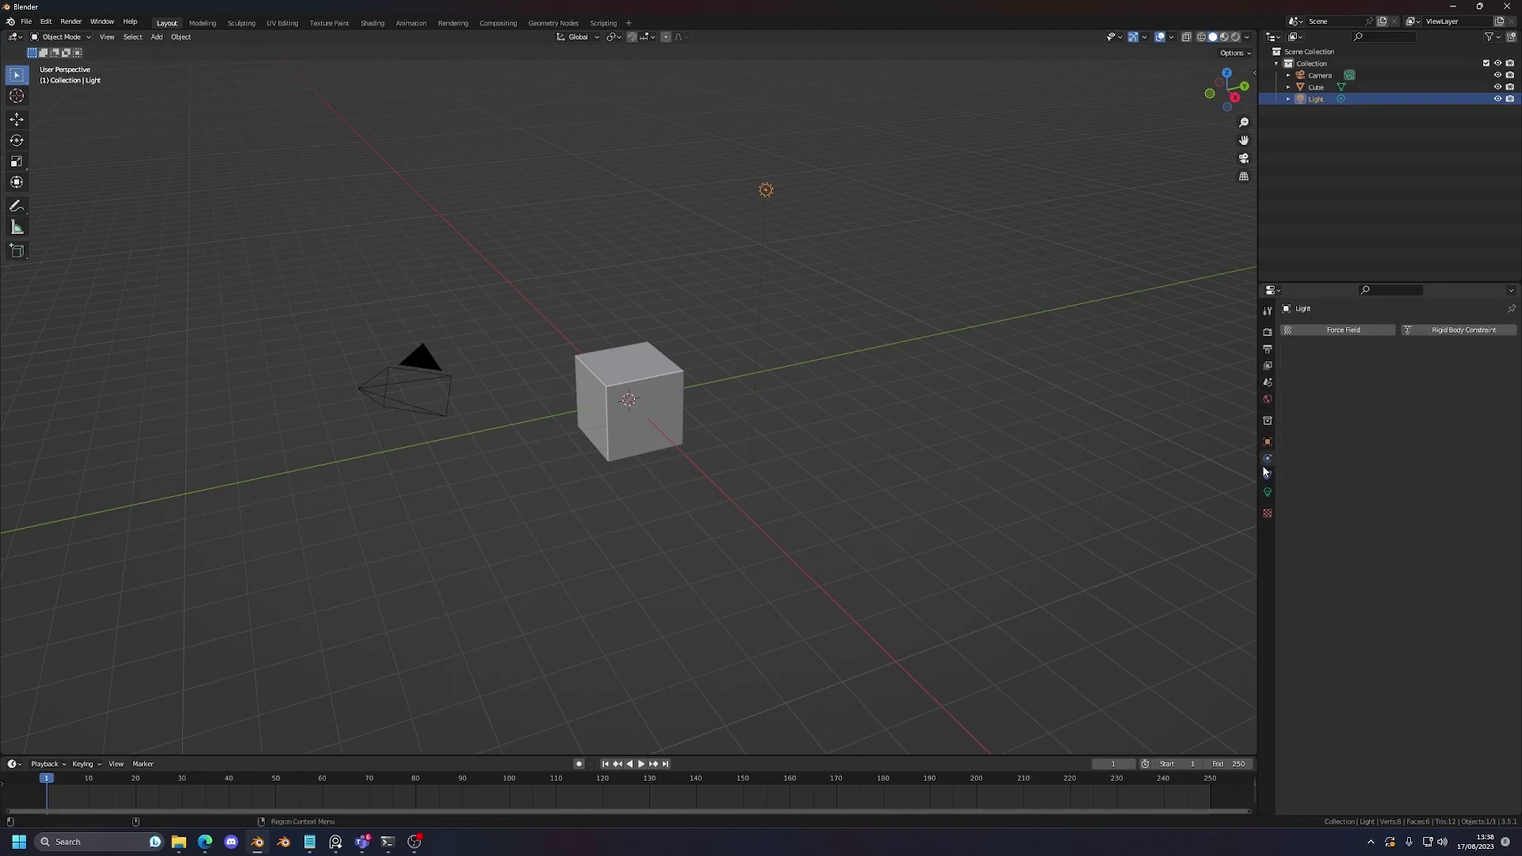
pyautogui.click(1267, 475)
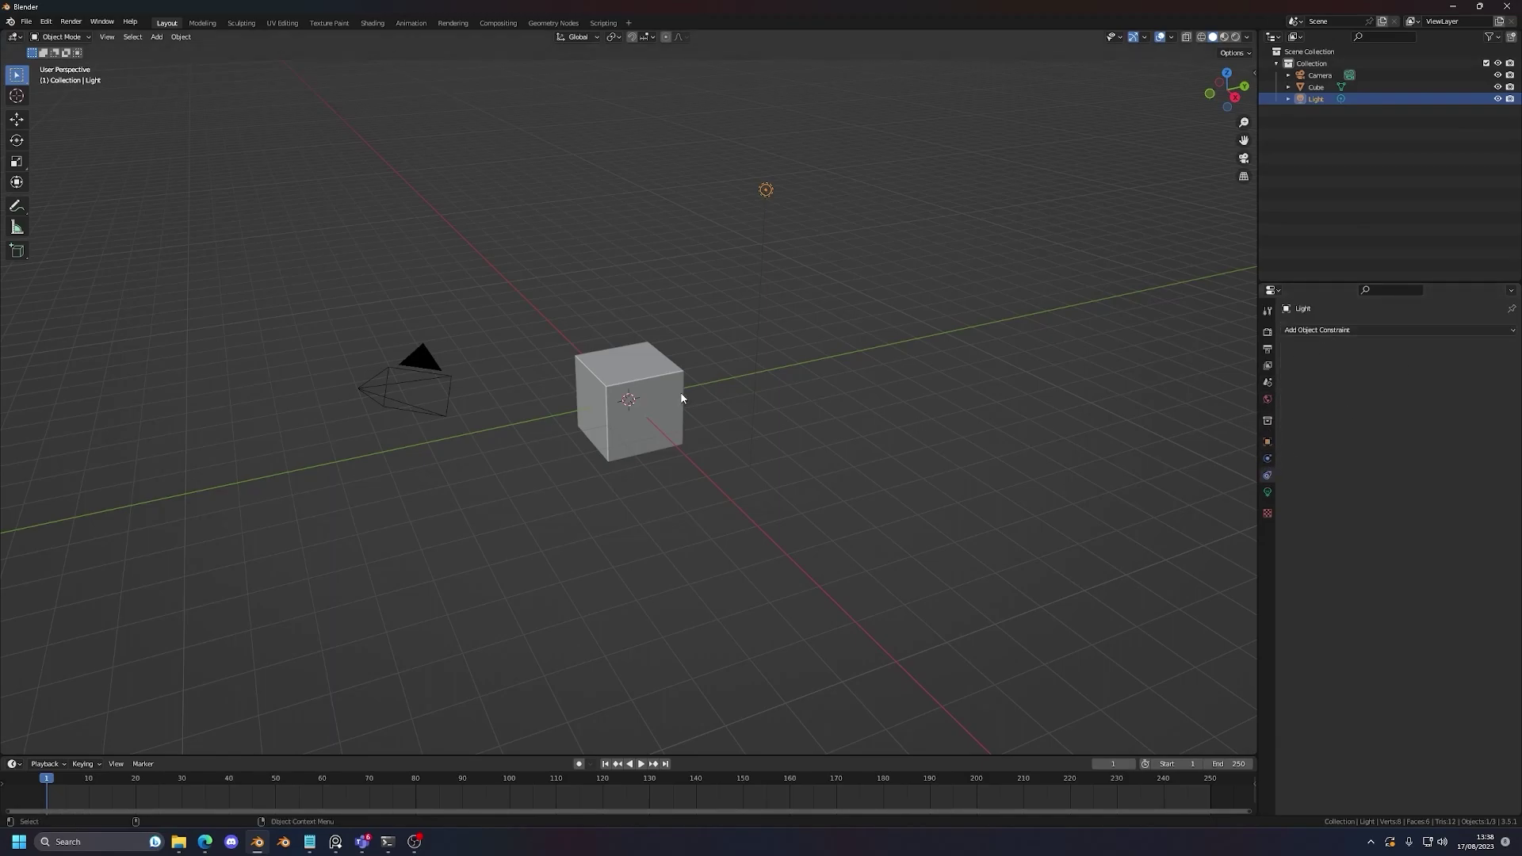
# Step: Select the cube, look through its physics and constraint properties, and return to the render properties
pyautogui.click(680, 398)
pyautogui.click(1266, 475)
pyautogui.click(1265, 491)
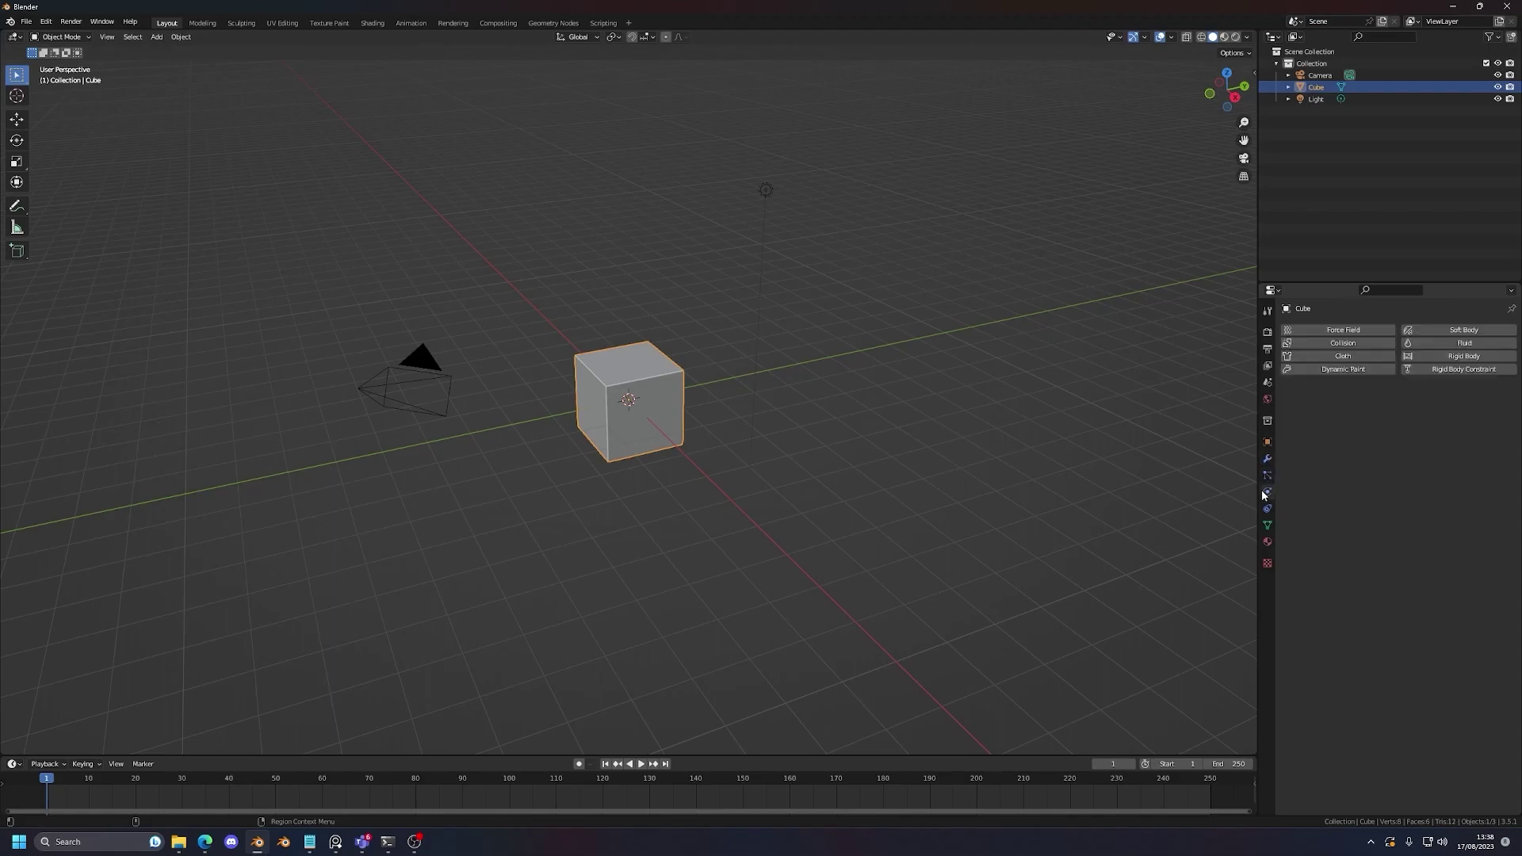
pyautogui.click(1267, 508)
pyautogui.click(1266, 491)
pyautogui.click(1266, 336)
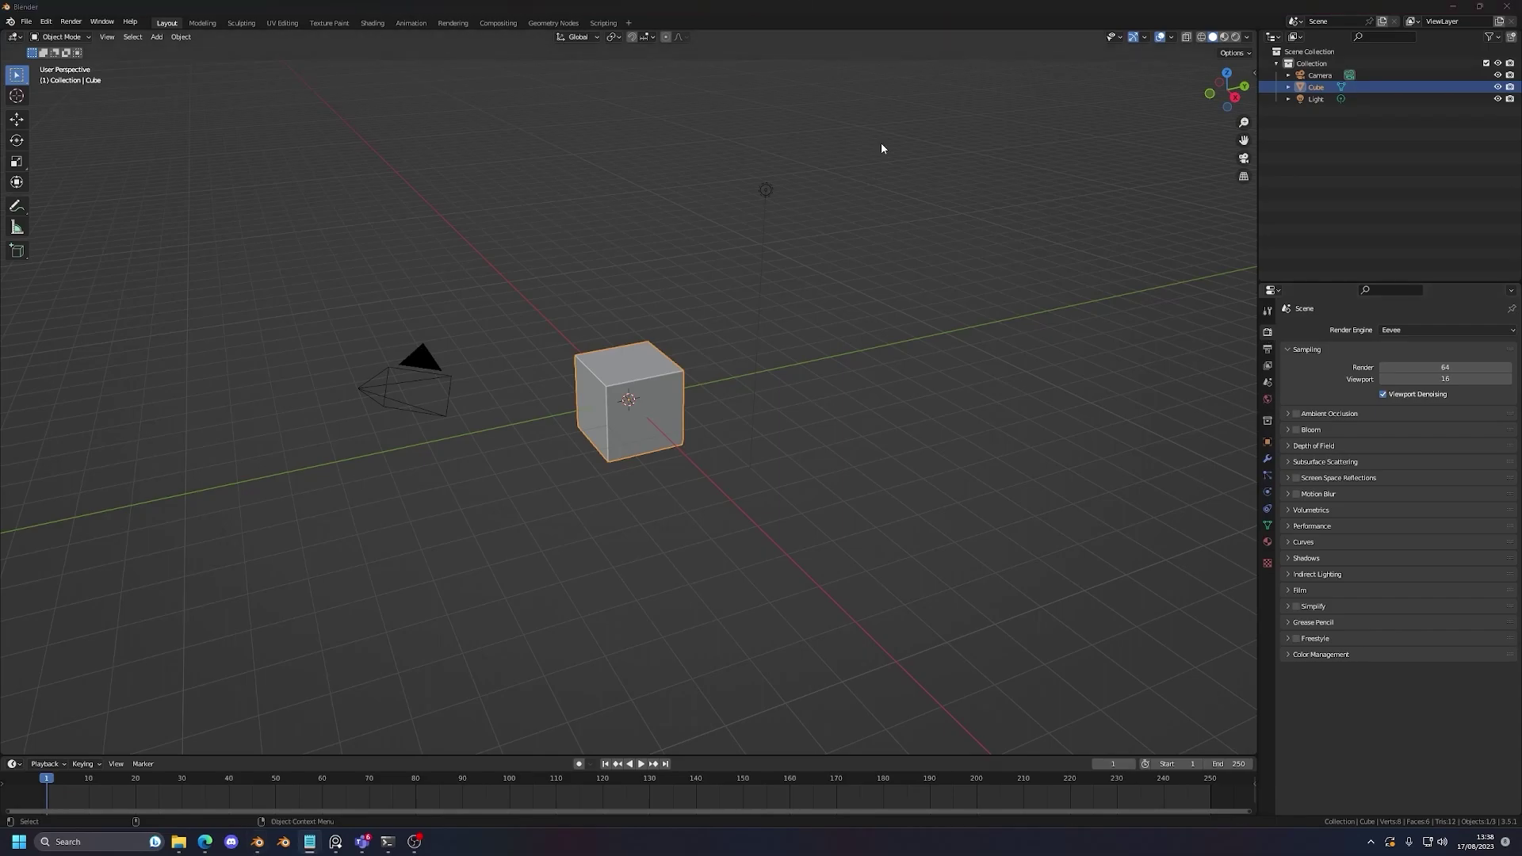
# Step: Deselect the cube and examine it in the viewport from another angle, from up close and from further away
pyautogui.click(909, 295)
pyautogui.scroll(2, 909, 297)
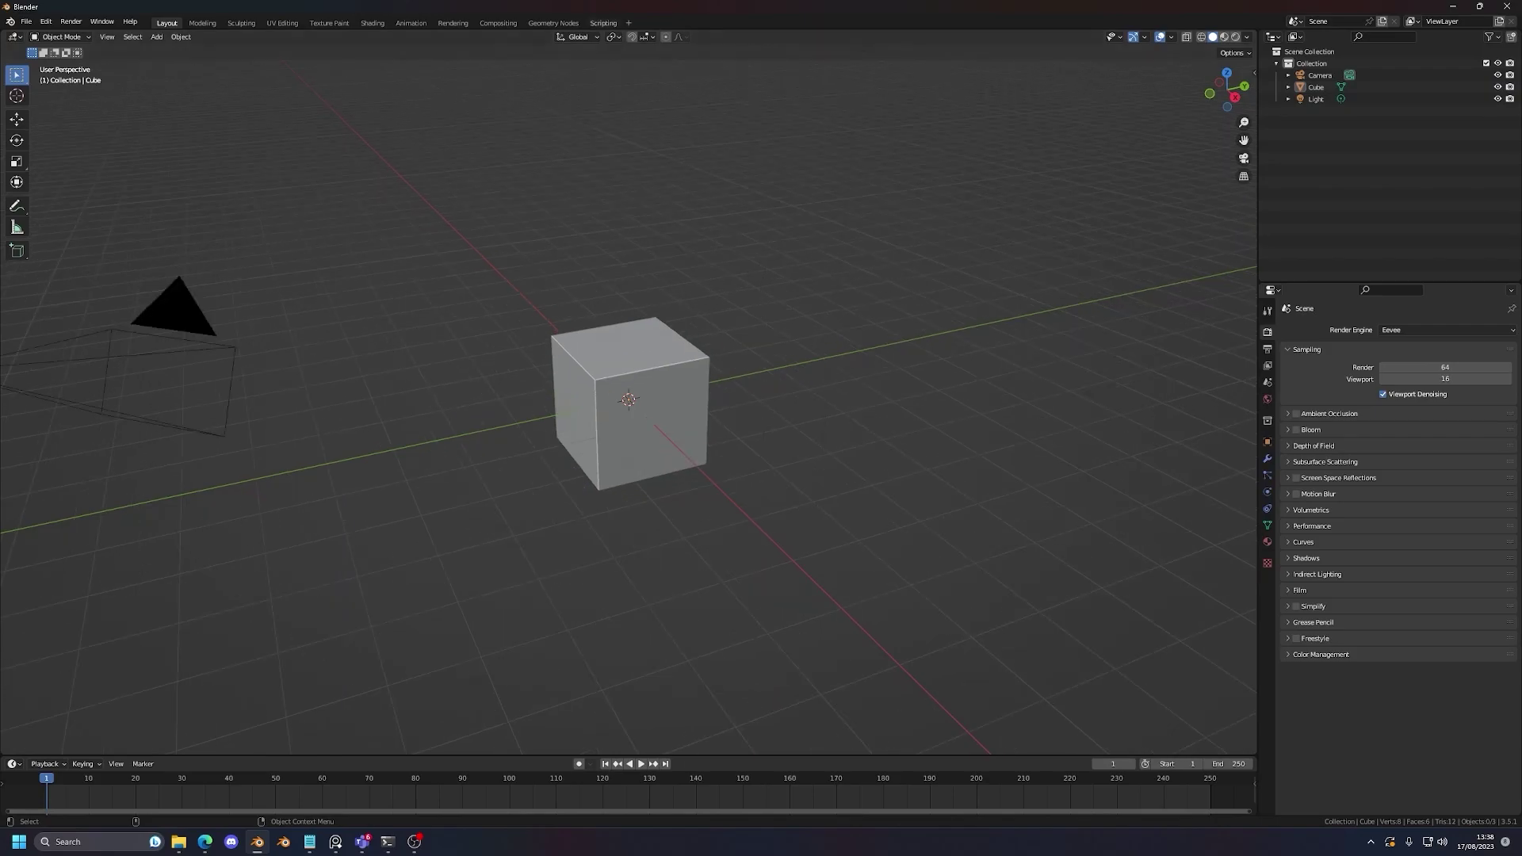
pyautogui.click(994, 349)
pyautogui.moveTo(666, 284); pyautogui.dragTo(704, 299, button='middle')
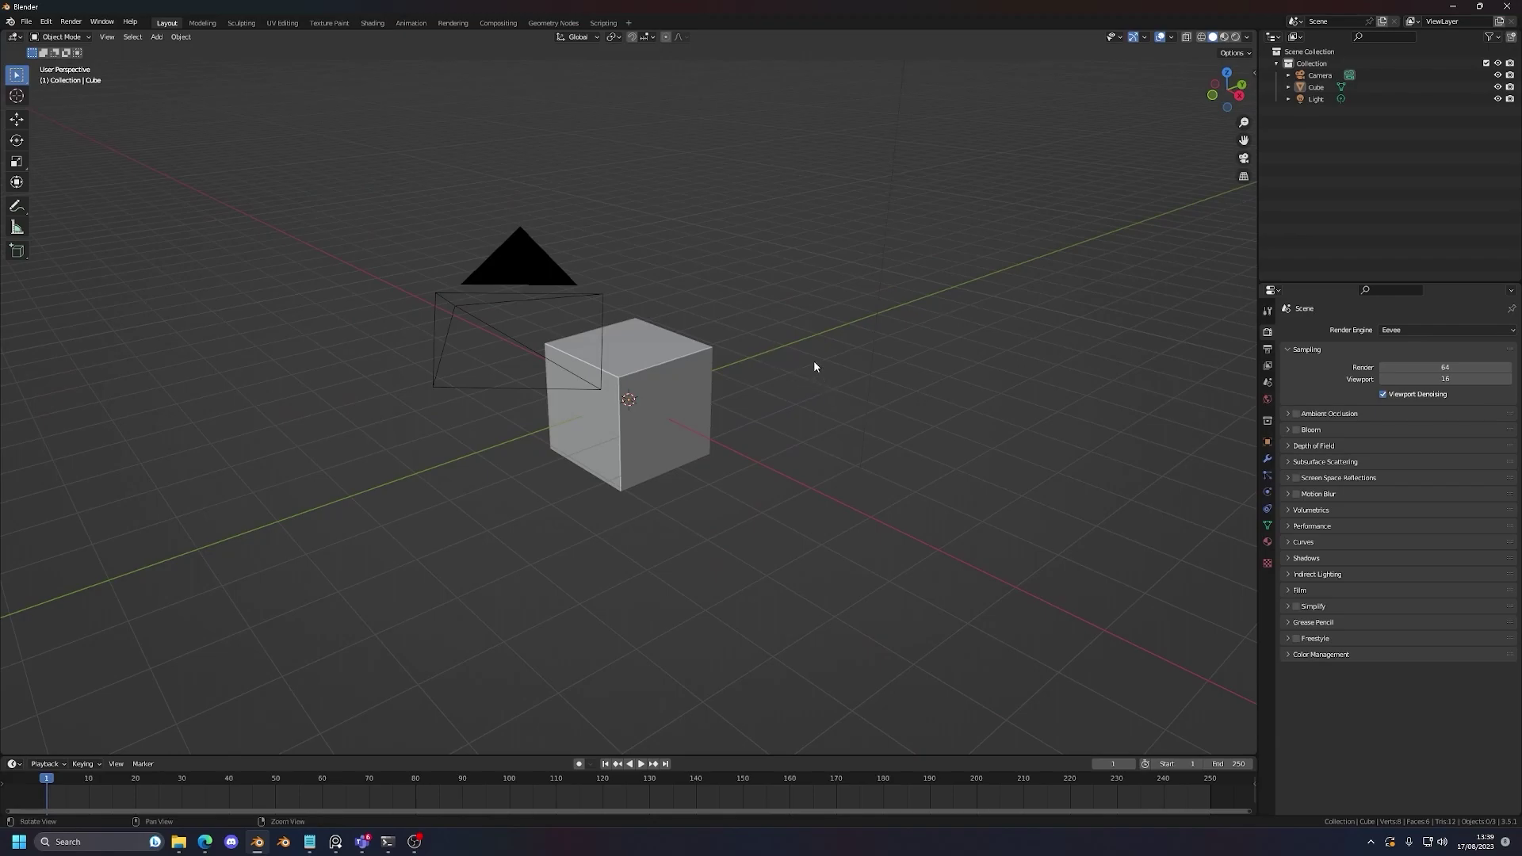
pyautogui.moveTo(815, 363)
pyautogui.mouseDown(button='middle')
pyautogui.moveTo(748, 374)
pyautogui.moveTo(745, 502)
pyautogui.moveTo(1057, 403)
pyautogui.moveTo(733, 265)
pyautogui.moveTo(679, 559)
pyautogui.moveTo(999, 376)
pyautogui.moveTo(730, 373)
pyautogui.moveTo(798, 367)
pyautogui.mouseUp(button='middle')
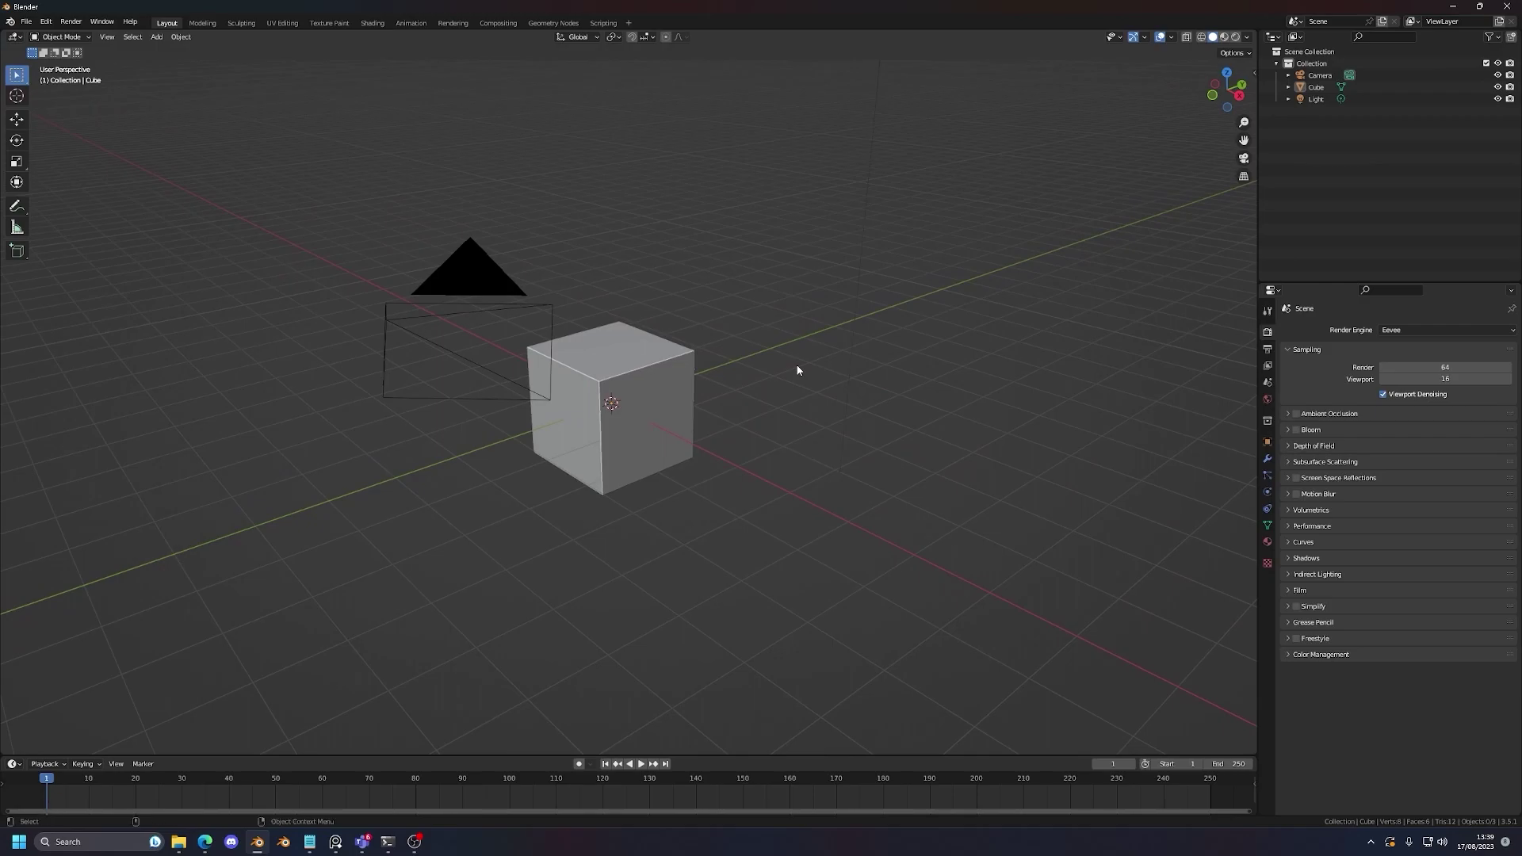
pyautogui.scroll(-3, 726, 367)
pyautogui.scroll(7, 690, 317)
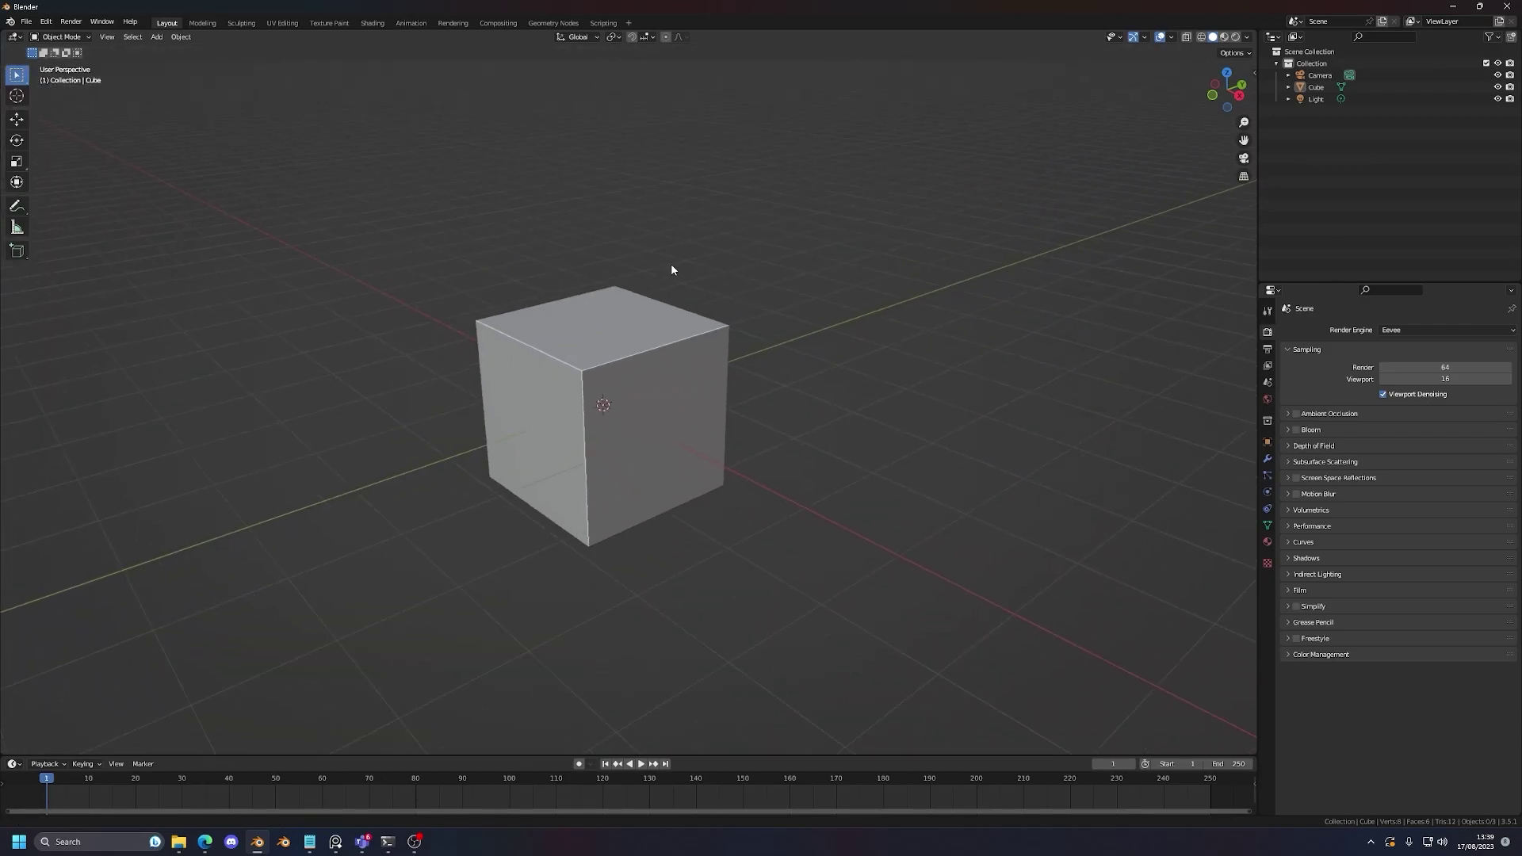
pyautogui.scroll(-6, 670, 269)
pyautogui.scroll(7, 683, 425)
pyautogui.scroll(-3, 644, 240)
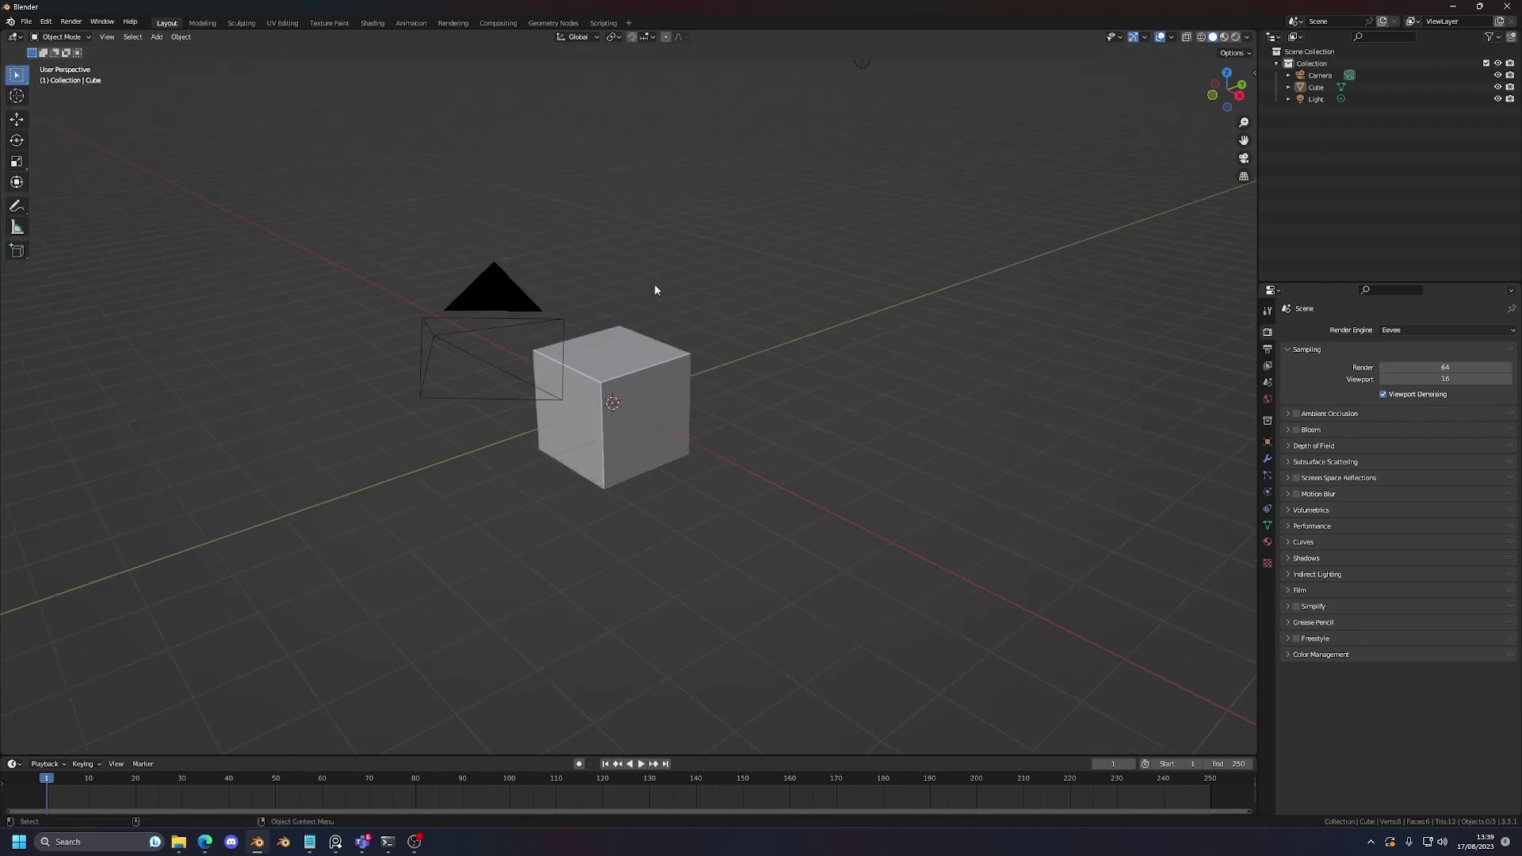
pyautogui.scroll(6, 654, 289)
pyautogui.scroll(-5, 655, 289)
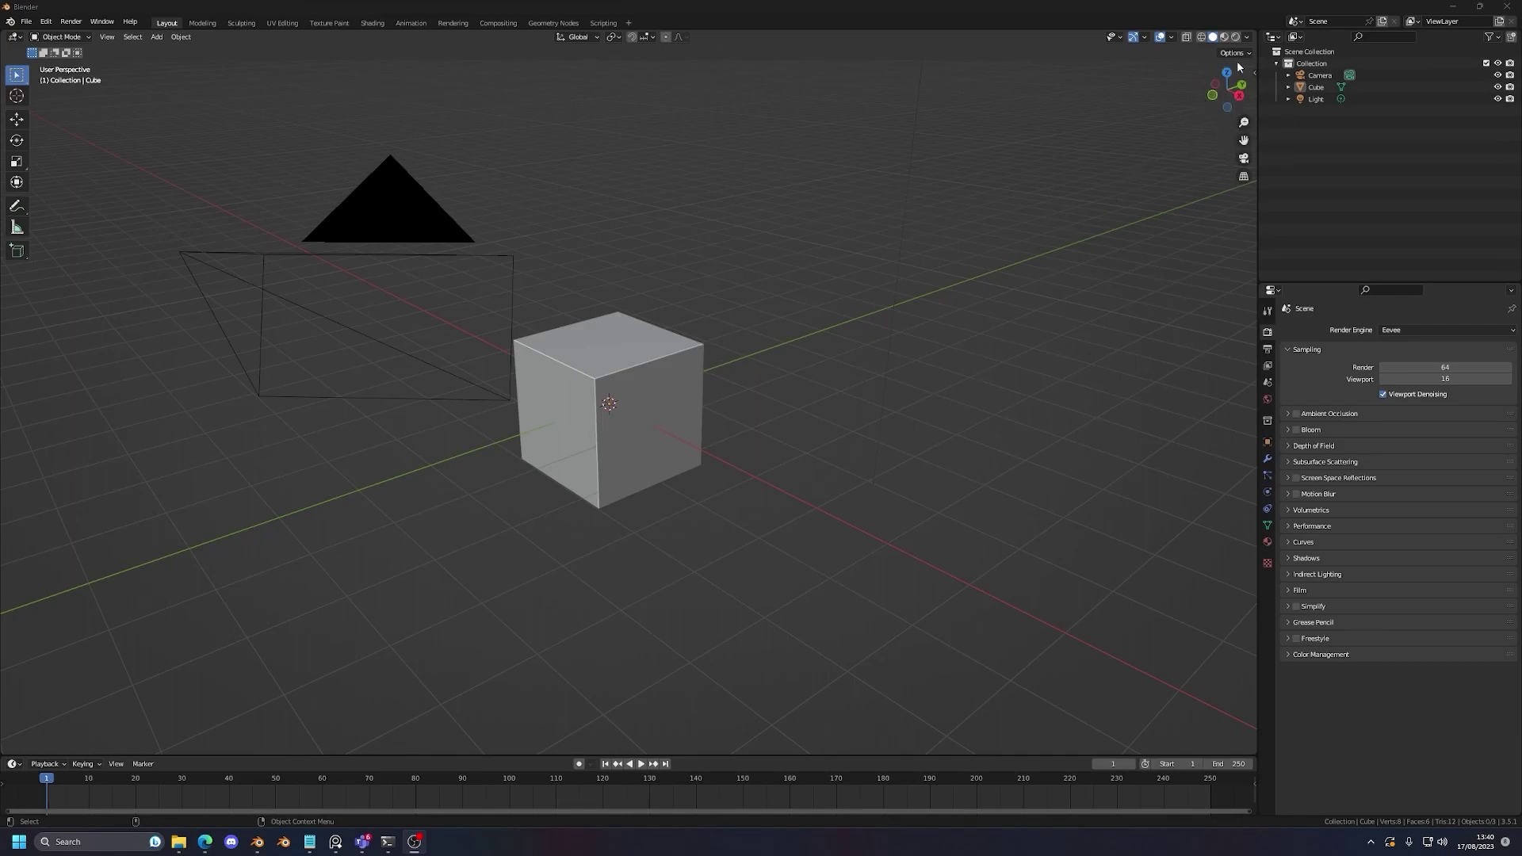
# Step: Inspect the cube with the navigation gizmo, including an axis-aligned back orthographic view, and return to a perspective view
pyautogui.moveTo(1226, 87); pyautogui.dragTo(1088, 94)
pyautogui.moveTo(1243, 122); pyautogui.dragTo(1314, 142)
pyautogui.scroll(-2, 1220, 163)
pyautogui.moveTo(801, 394)
pyautogui.mouseDown(button='middle')
pyautogui.moveTo(878, 405)
pyautogui.moveTo(792, 383)
pyautogui.moveTo(730, 394)
pyautogui.moveTo(814, 397)
pyautogui.mouseUp(button='middle')
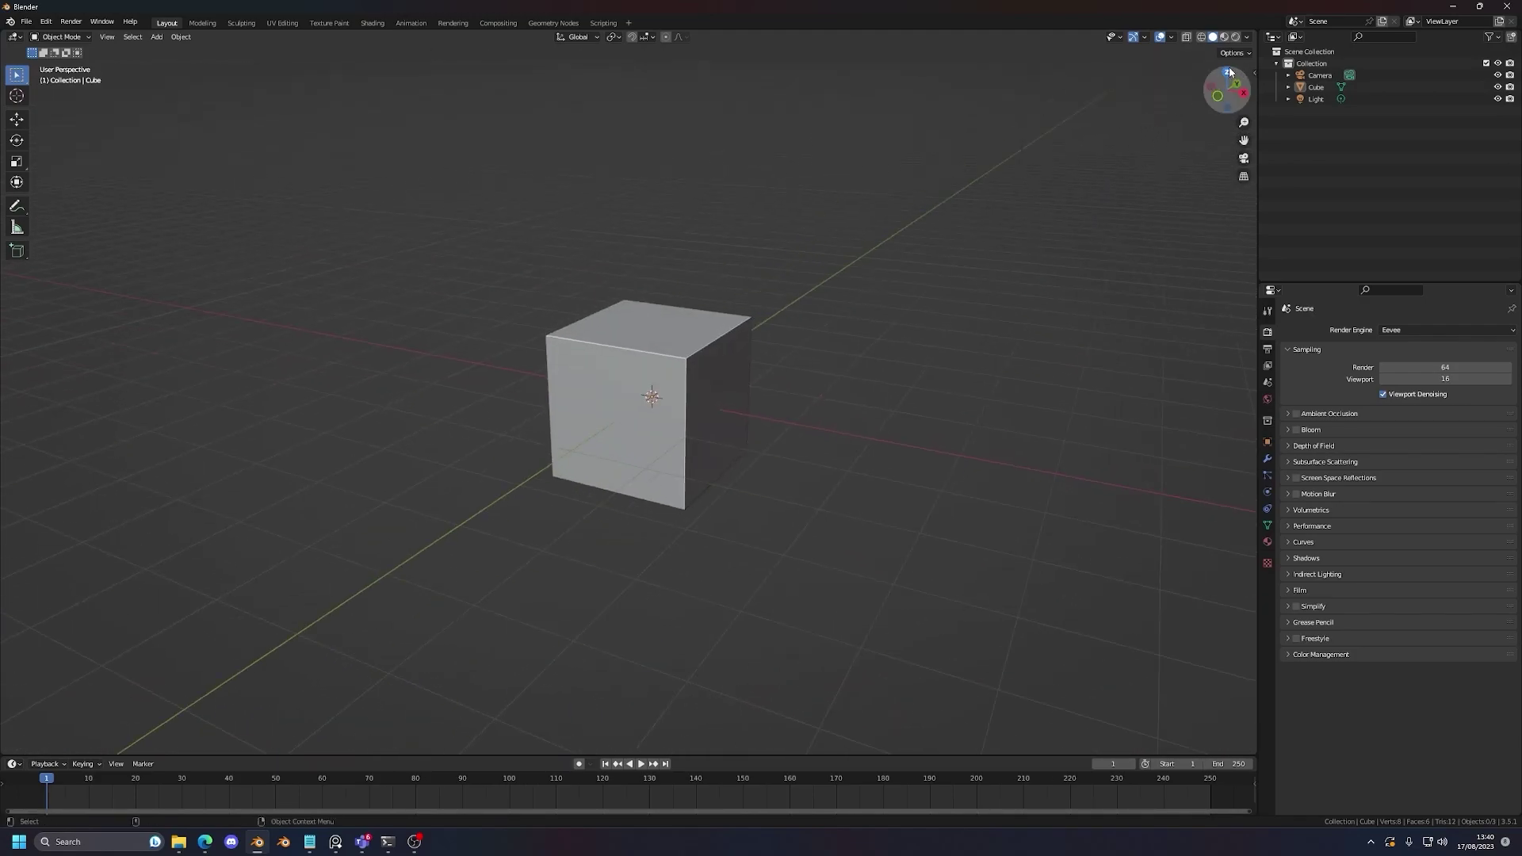
pyautogui.click(1242, 93)
pyautogui.click(1245, 87)
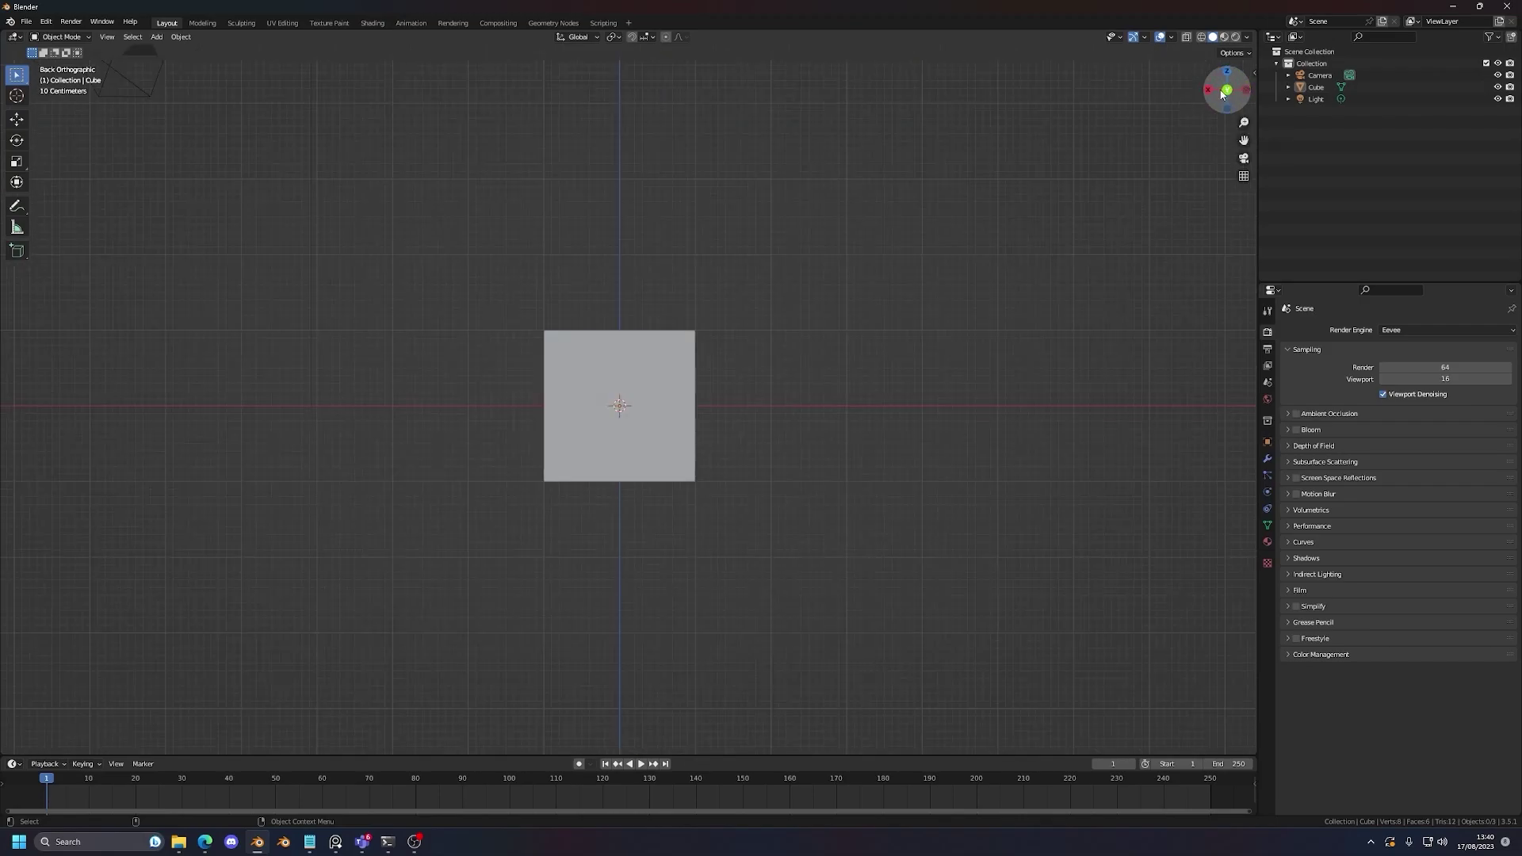
pyautogui.click(1221, 91)
pyautogui.scroll(-1, 832, 352)
pyautogui.moveTo(830, 353); pyautogui.dragTo(758, 388, button='middle')
pyautogui.moveTo(758, 386)
pyautogui.mouseDown()
pyautogui.moveTo(713, 387)
pyautogui.moveTo(738, 387)
pyautogui.mouseUp()
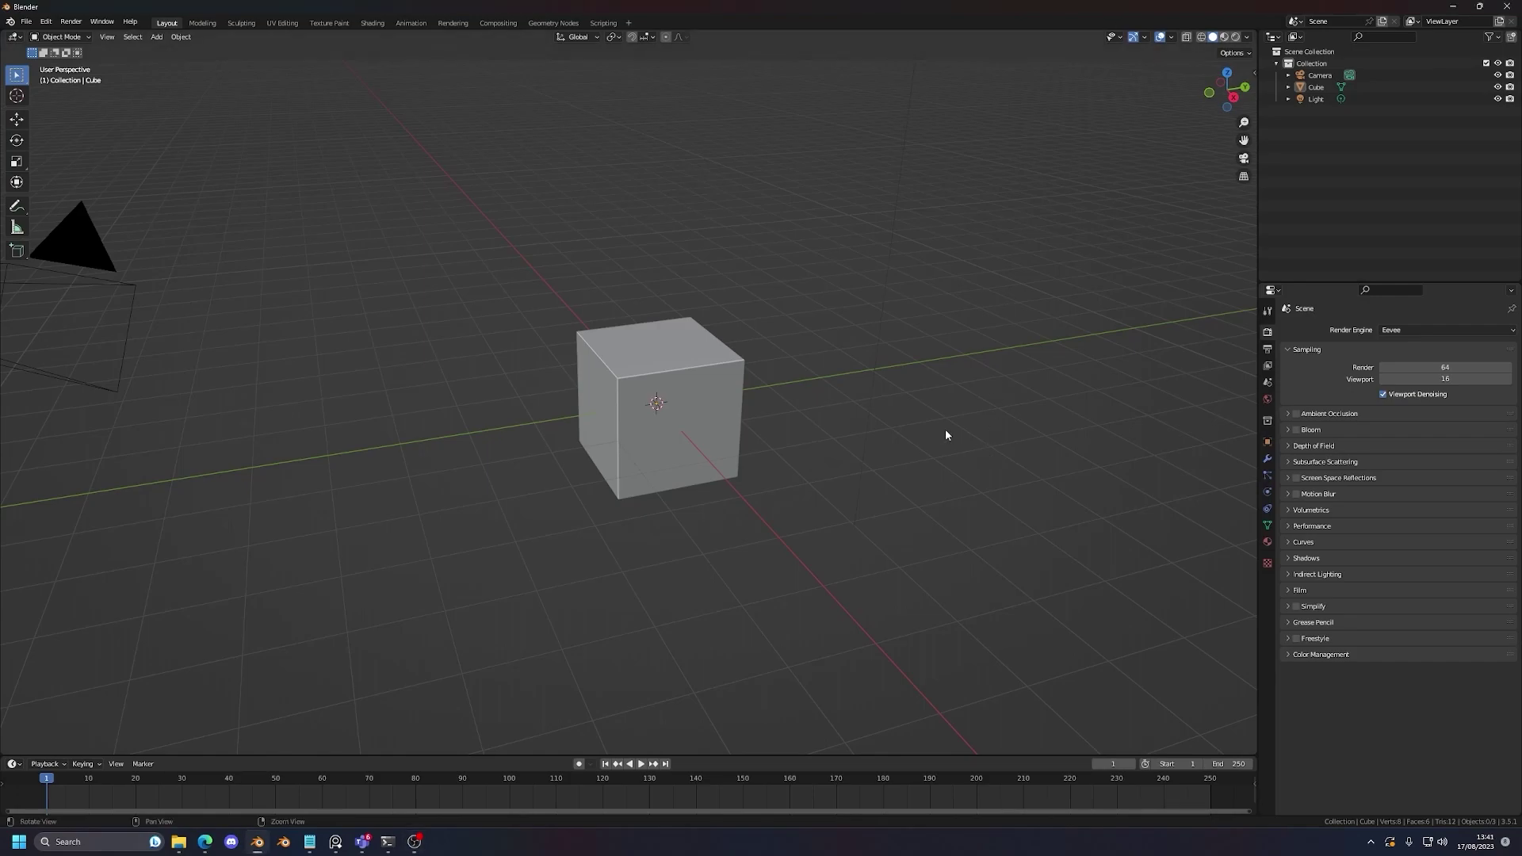
# Step: Select the cube in the viewport and inspect it from several sides and distances
pyautogui.moveTo(900, 425); pyautogui.dragTo(846, 346, button='middle')
pyautogui.scroll(3, 825, 326)
pyautogui.scroll(-2, 818, 331)
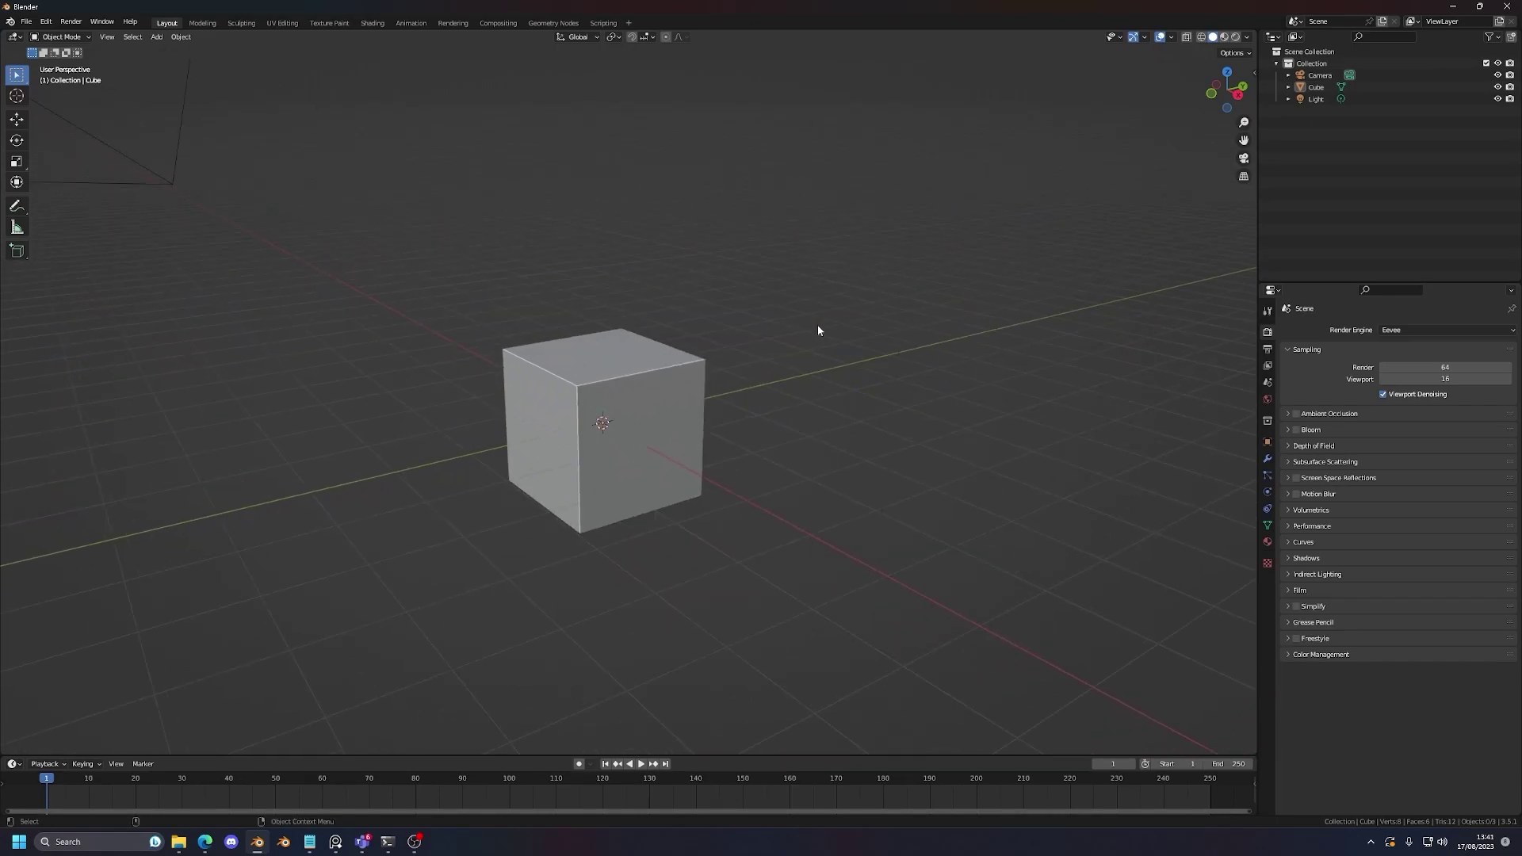
pyautogui.hotkey('alt', 'Tab')
pyautogui.click(700, 394)
pyautogui.scroll(-3, 681, 421)
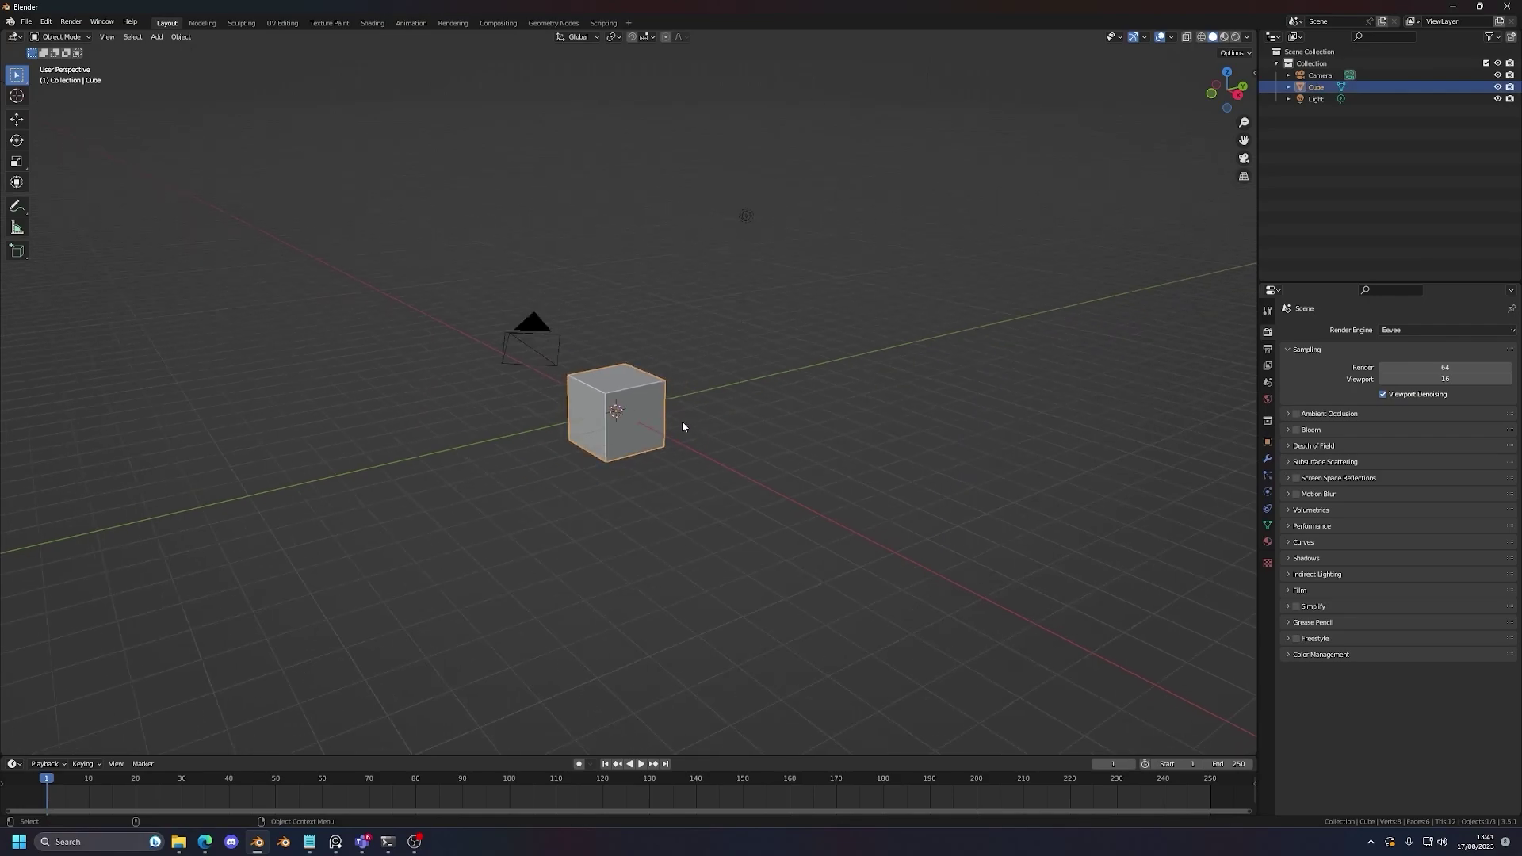
pyautogui.moveTo(706, 426); pyautogui.dragTo(883, 449, button='middle')
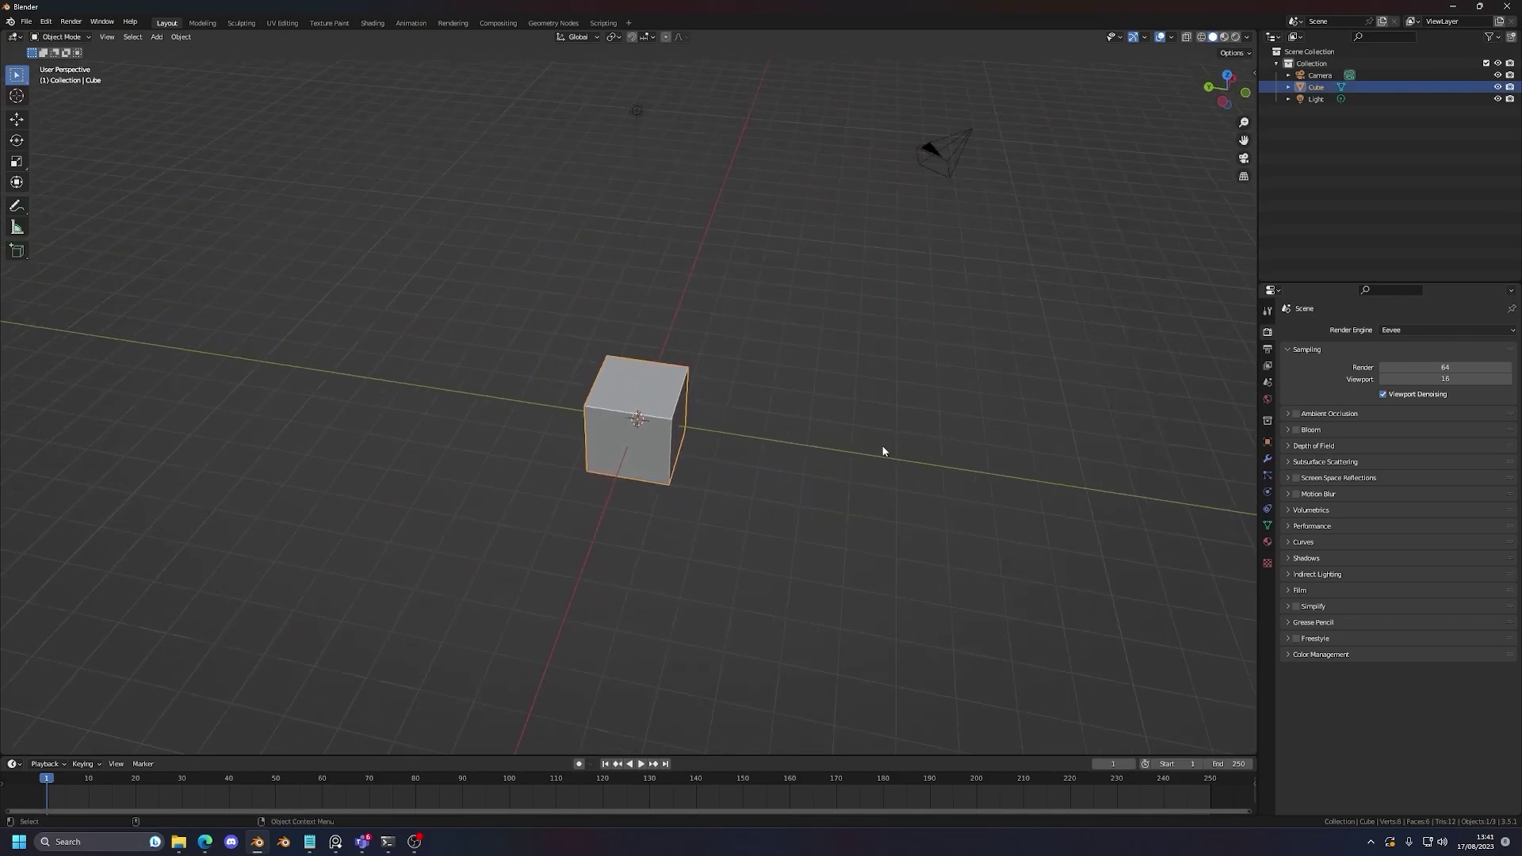
pyautogui.scroll(4, 863, 431)
pyautogui.moveTo(688, 414); pyautogui.dragTo(673, 476, button='middle')
pyautogui.scroll(-7, 651, 446)
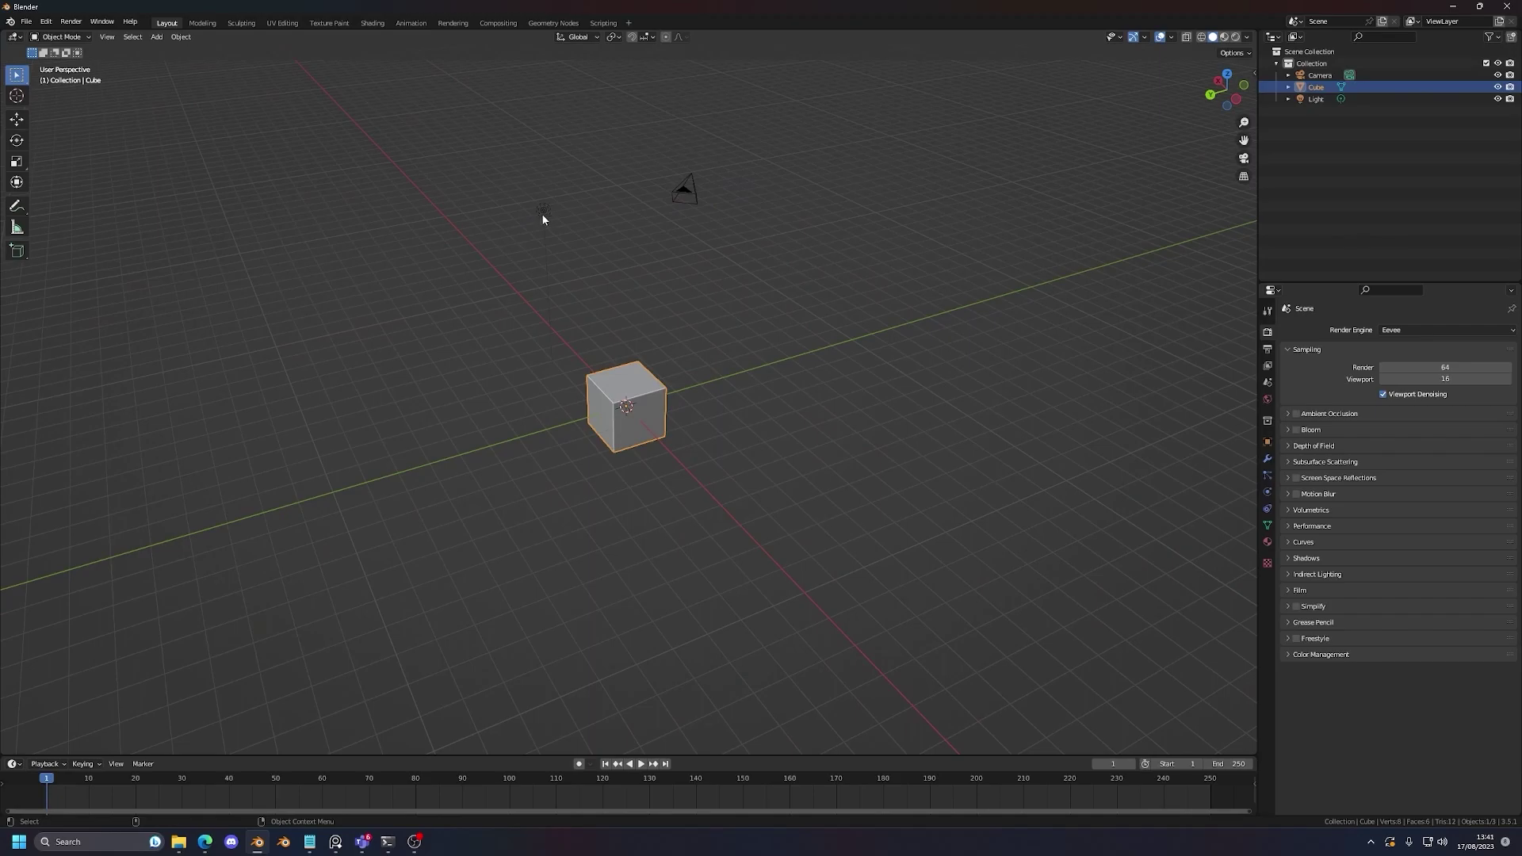
# Step: Select the light object in the viewport and view it together with the camera and cube
pyautogui.click(544, 211)
pyautogui.moveTo(584, 299); pyautogui.dragTo(518, 402, button='middle')
pyautogui.scroll(-8, 459, 396)
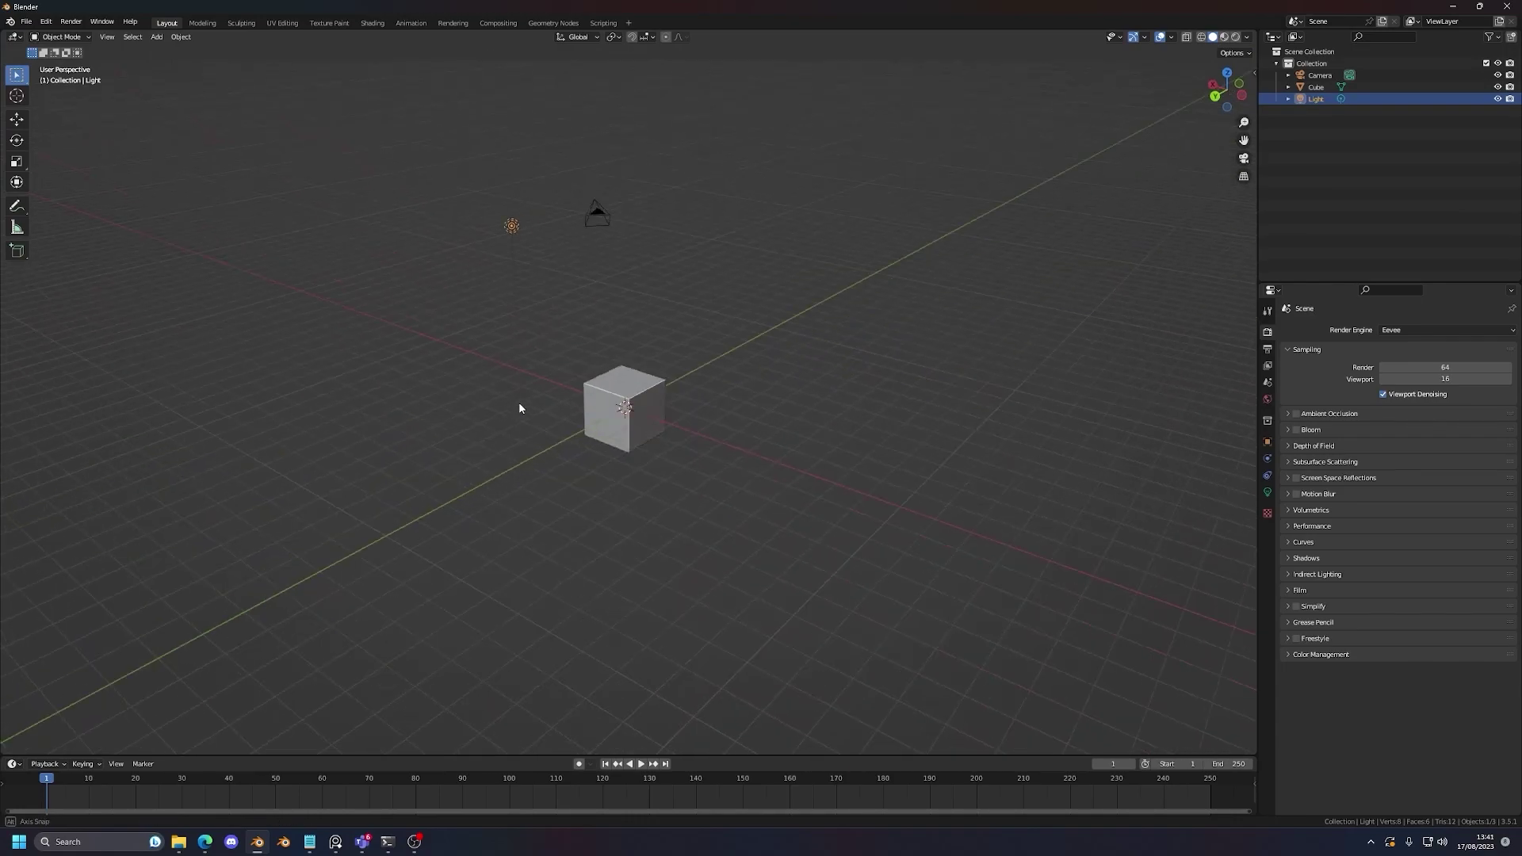
pyautogui.scroll(1, 518, 402)
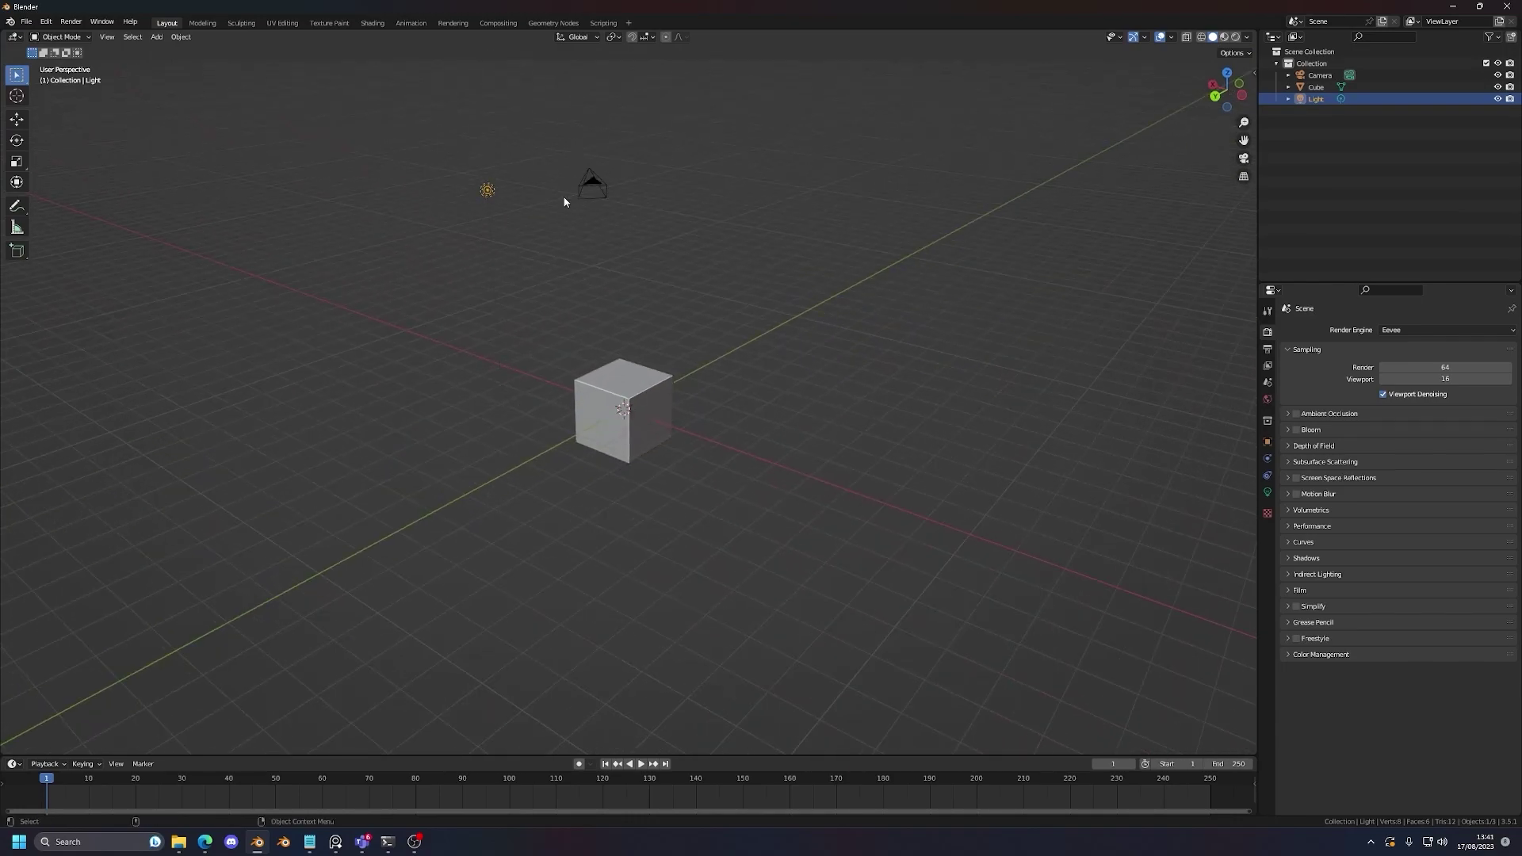
# Step: Centre the view on the selected light and examine it from other angles and from further away
pyautogui.press('f')
pyautogui.scroll(1, 753, 444)
pyautogui.keyDown('alt'); pyautogui.moveTo(754, 444); pyautogui.dragTo(951, 434); pyautogui.keyUp('alt')
pyautogui.scroll(-6, 739, 509)
pyautogui.moveTo(738, 515); pyautogui.dragTo(598, 396, button='middle')
# Step: Select the camera object, frame it in the viewport and look at it from another side
pyautogui.click(644, 275)
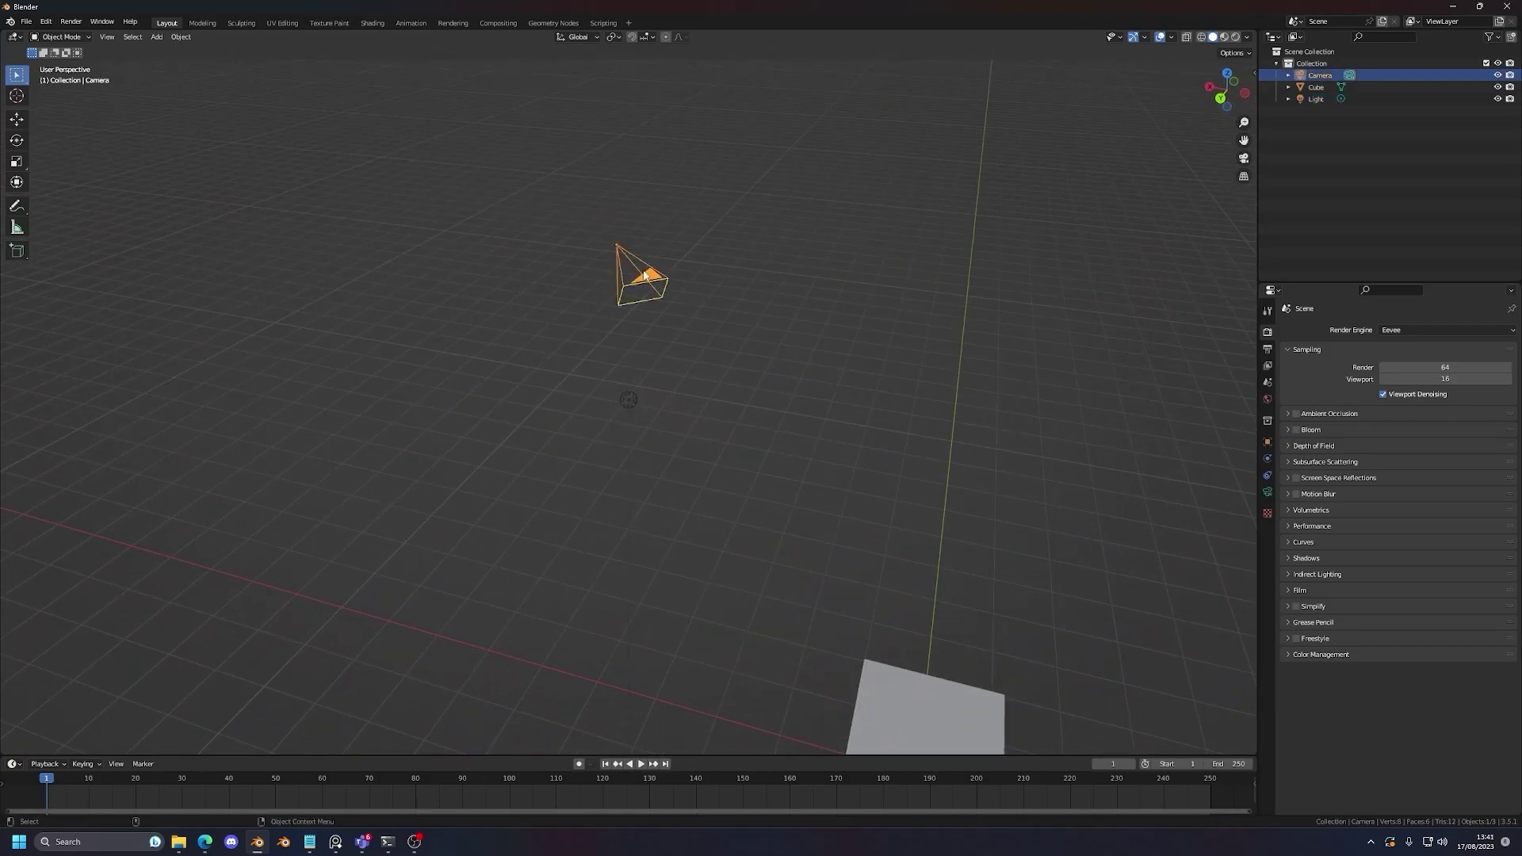
pyautogui.press('KP_Decimal')
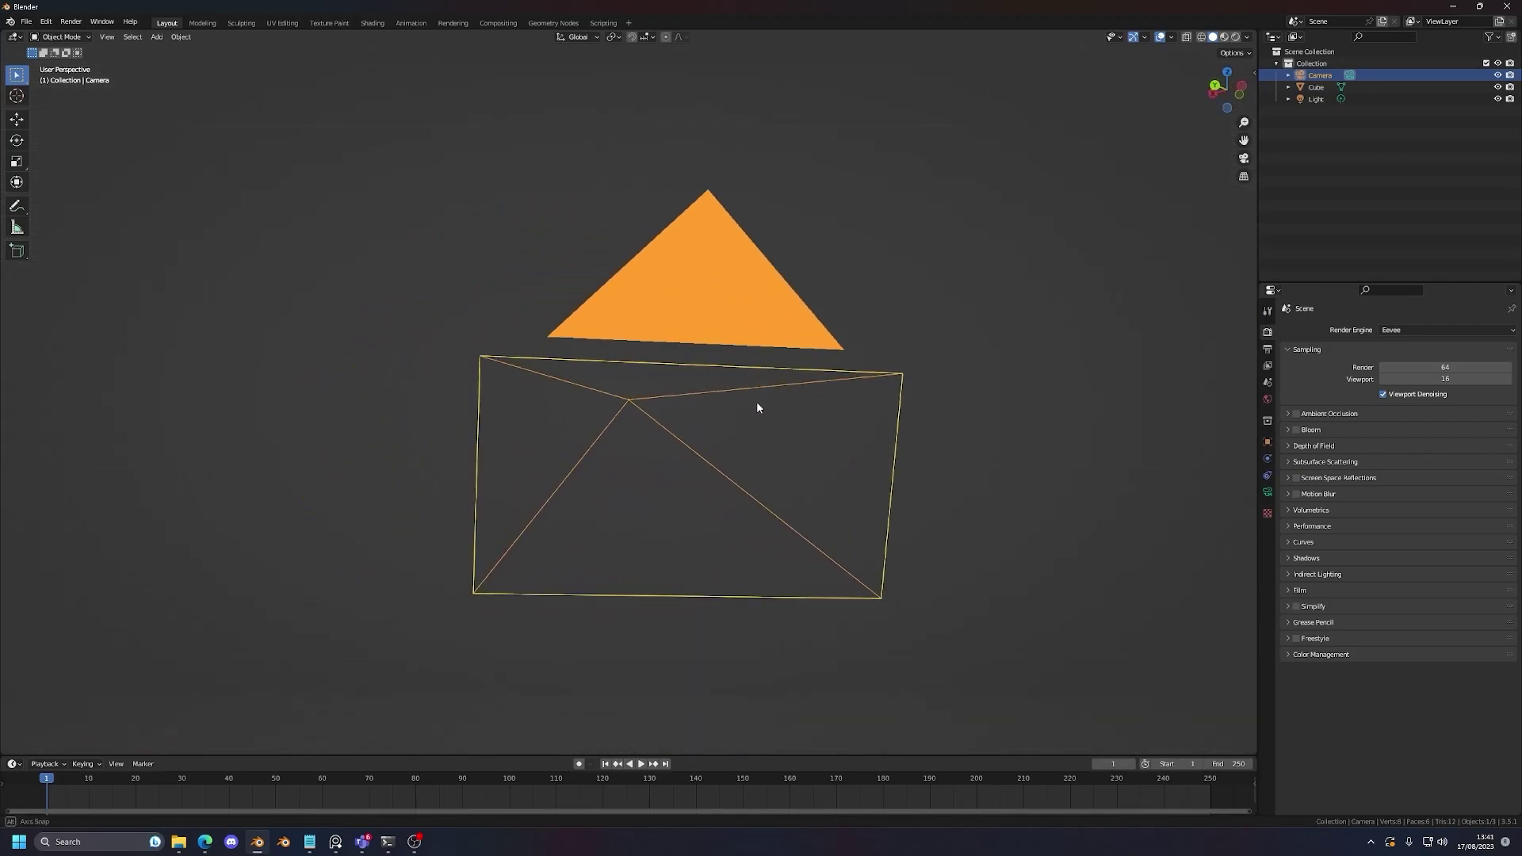
pyautogui.moveTo(757, 407); pyautogui.dragTo(907, 476, button='middle')
pyautogui.scroll(-5, 897, 452)
# Step: Select the cube, centre the view on it and orbit around it at different distances
pyautogui.click(554, 268)
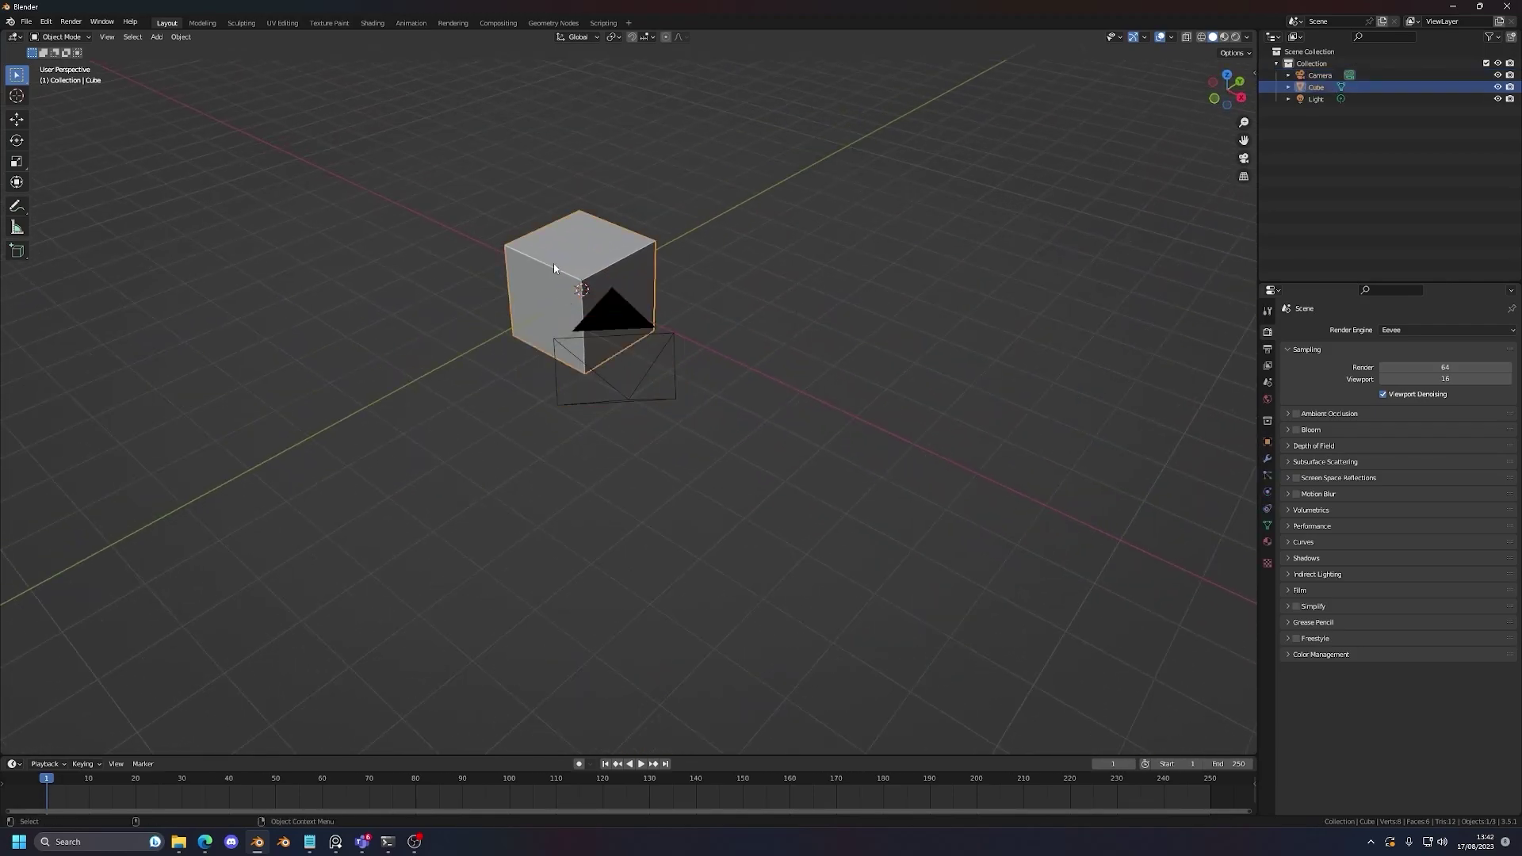
pyautogui.press('KP_Decimal')
pyautogui.scroll(-5, 744, 412)
pyautogui.scroll(5, 673, 404)
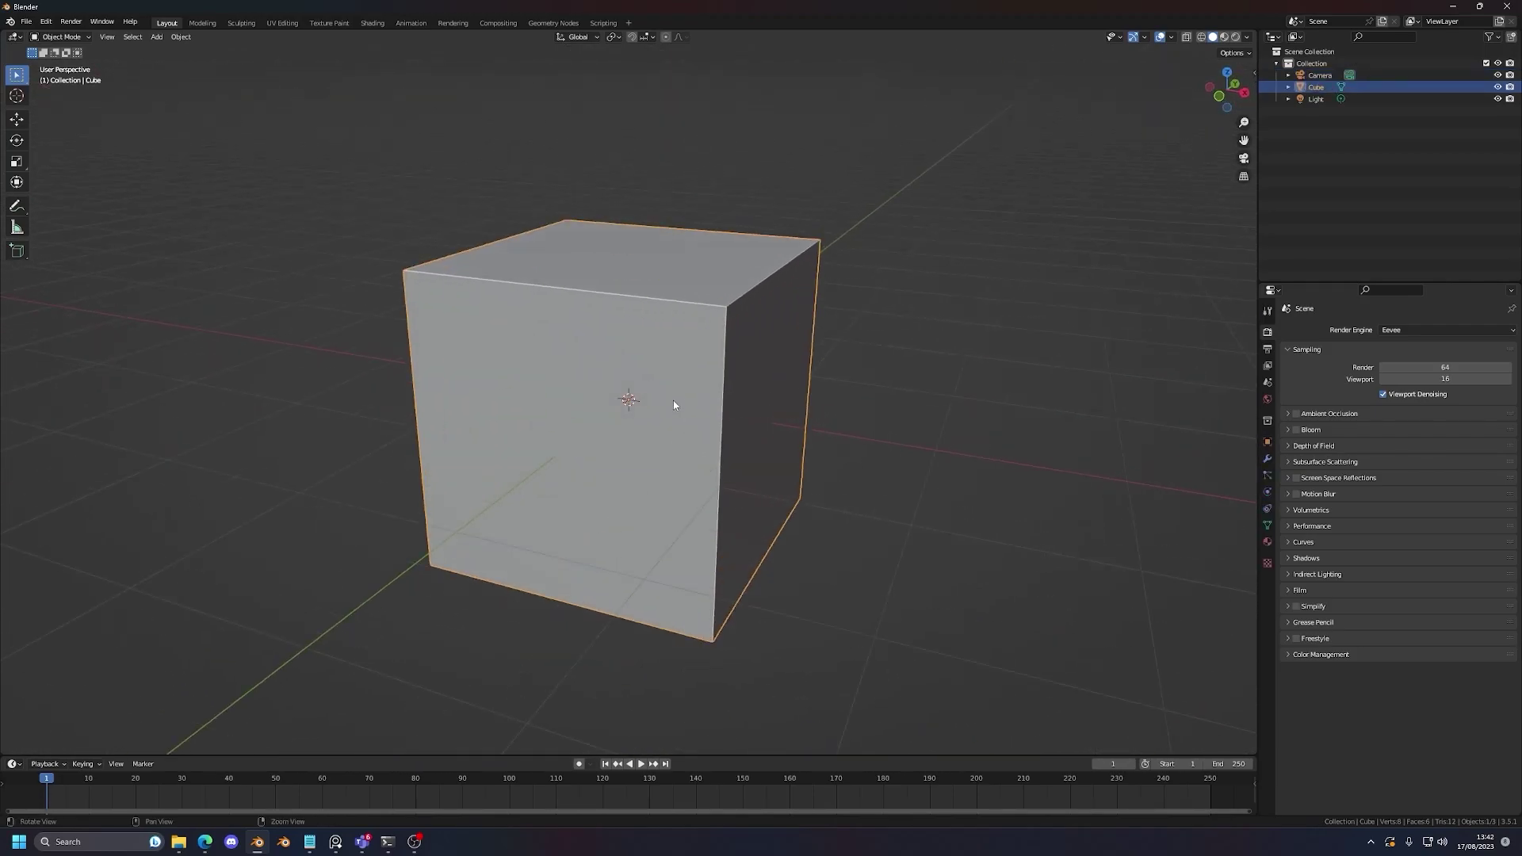
pyautogui.moveTo(672, 404); pyautogui.dragTo(657, 412, button='middle')
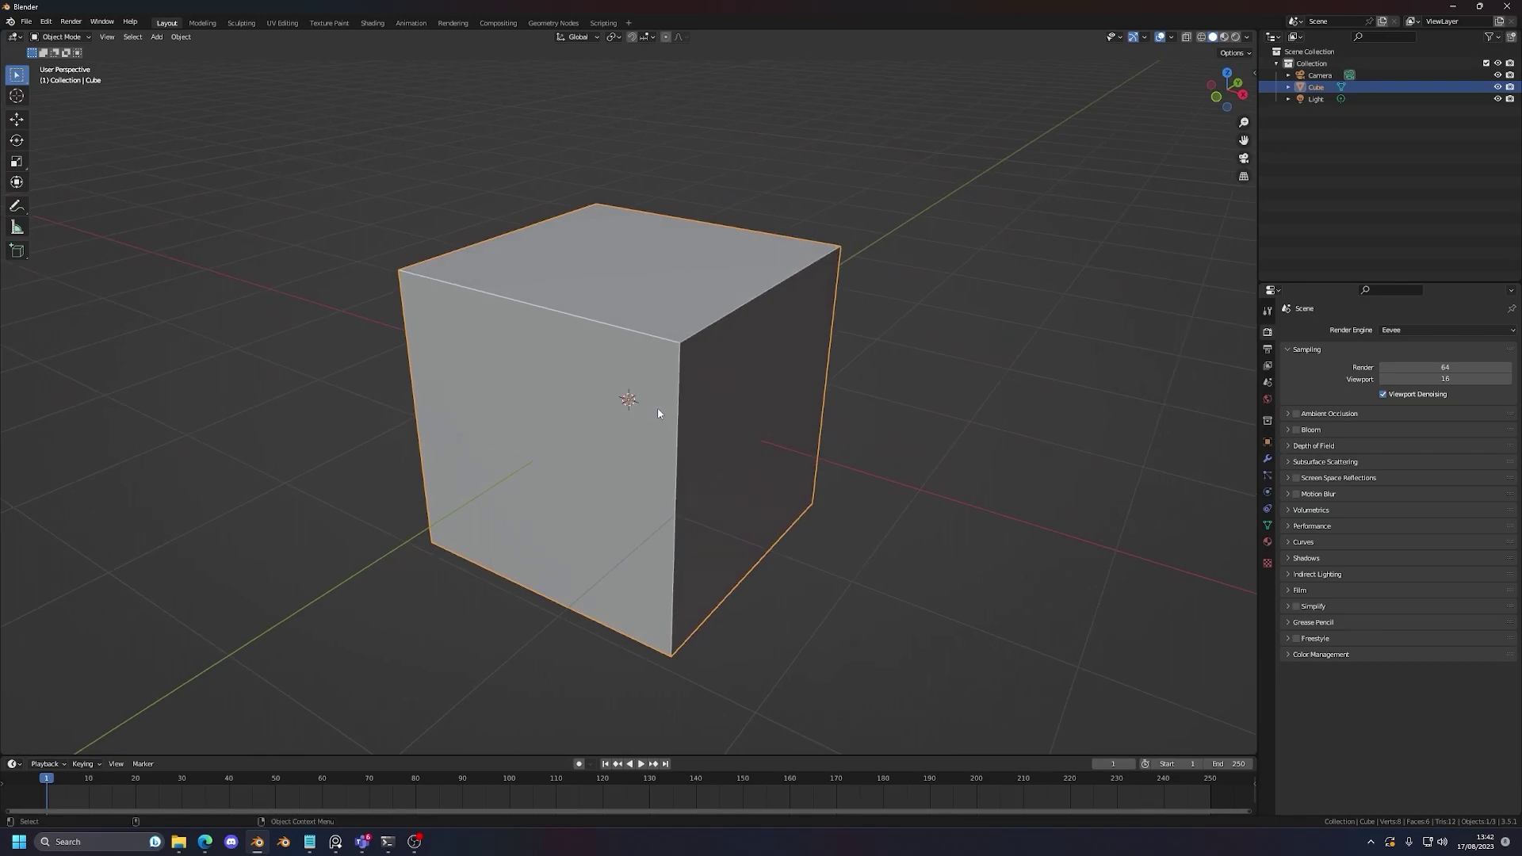
# Step: Enter Edit Mode on the cube with the Move tool, select a top corner vertex and centre the view on it
pyautogui.press('Tab')
pyautogui.hotkey('shift', 'space')
pyautogui.press('g')
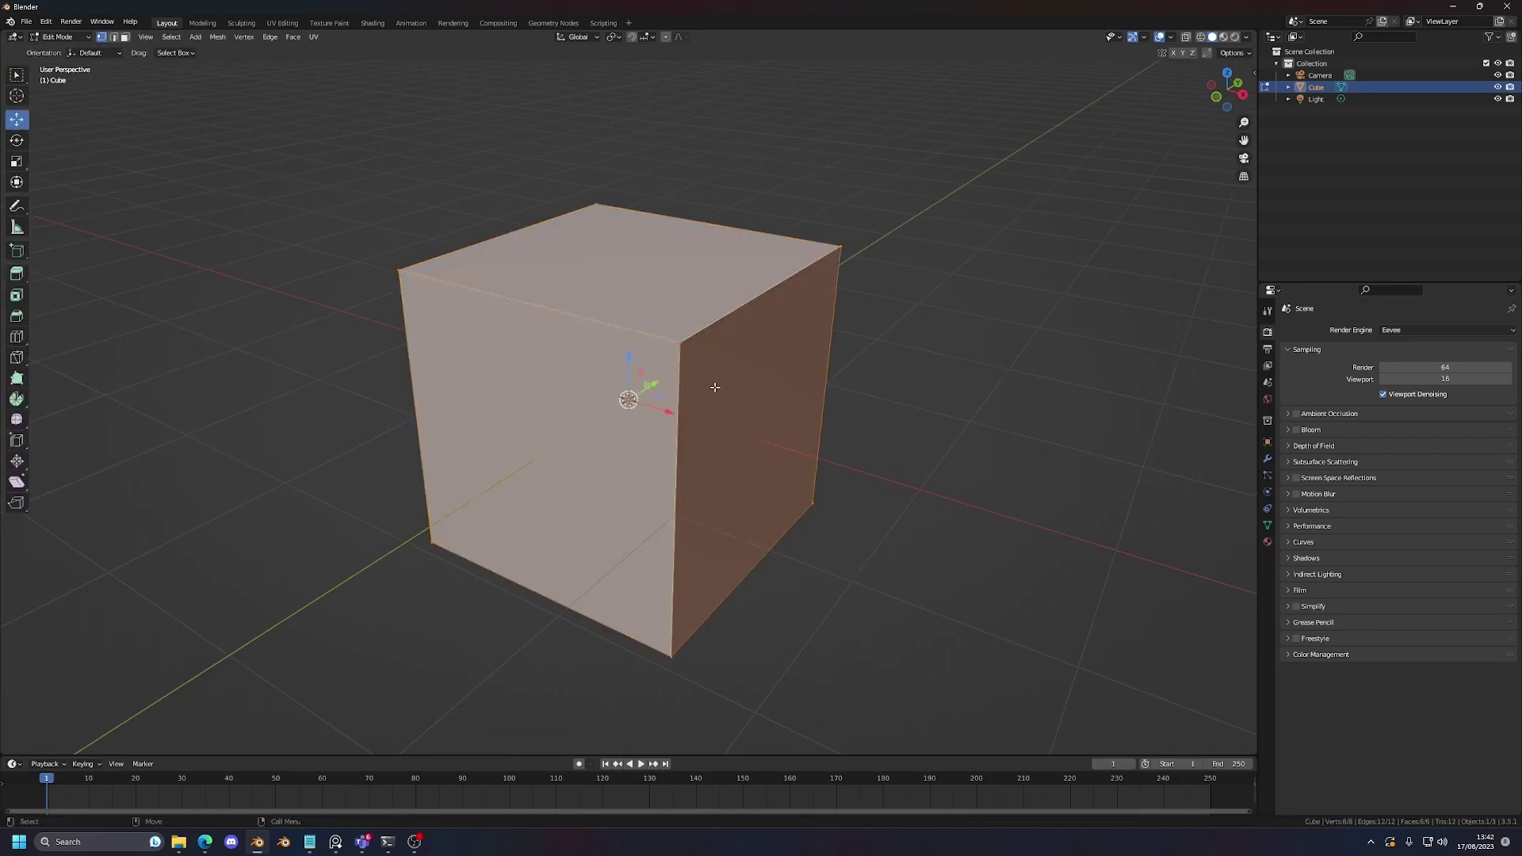
pyautogui.click(838, 234)
pyautogui.press('KP_Decimal')
pyautogui.moveTo(804, 421); pyautogui.dragTo(627, 306, button='middle')
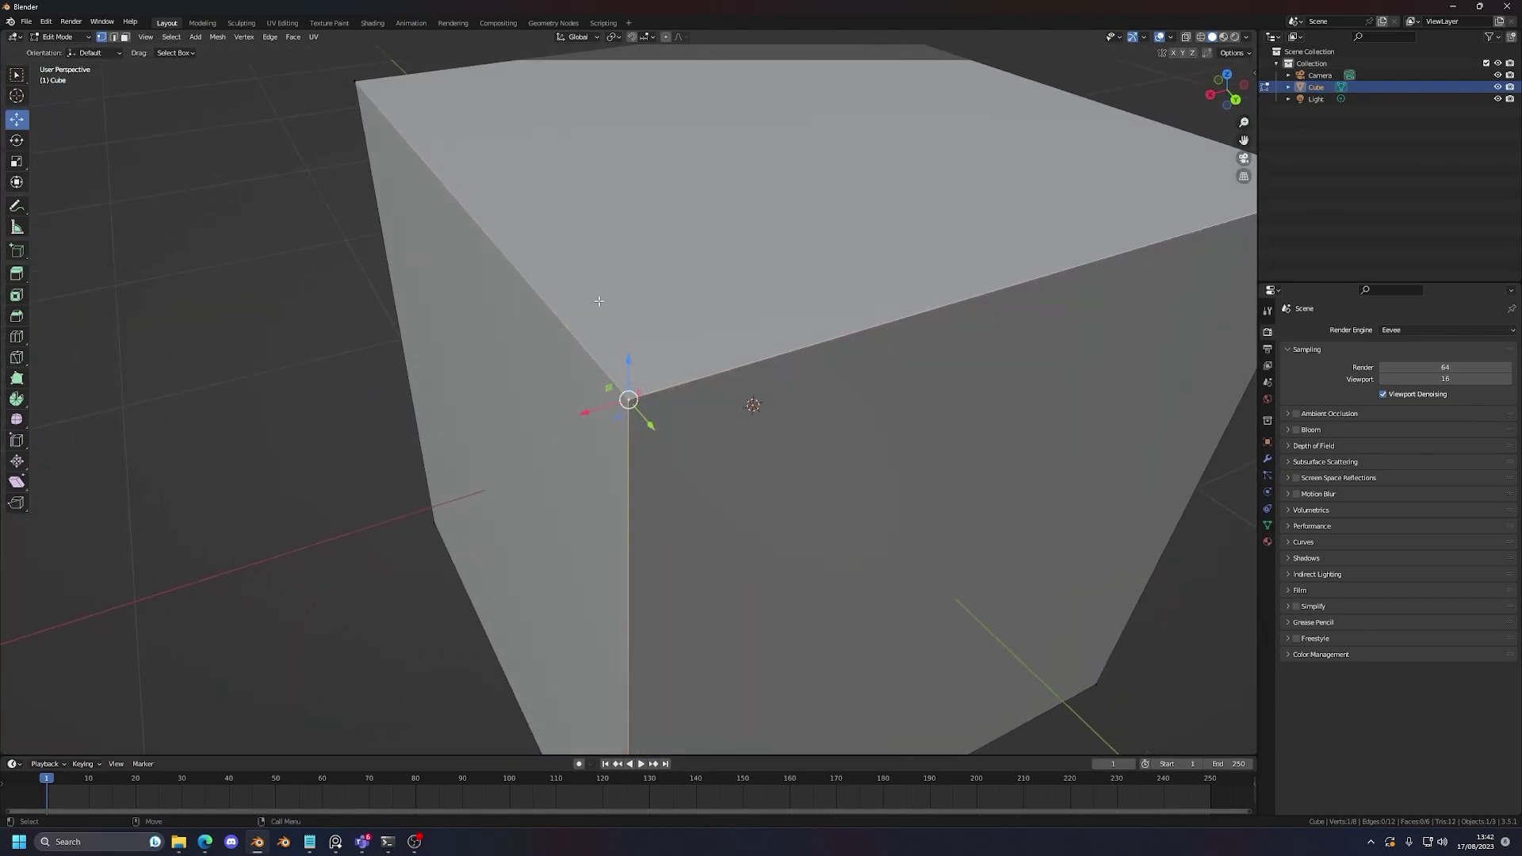
pyautogui.scroll(-6, 674, 460)
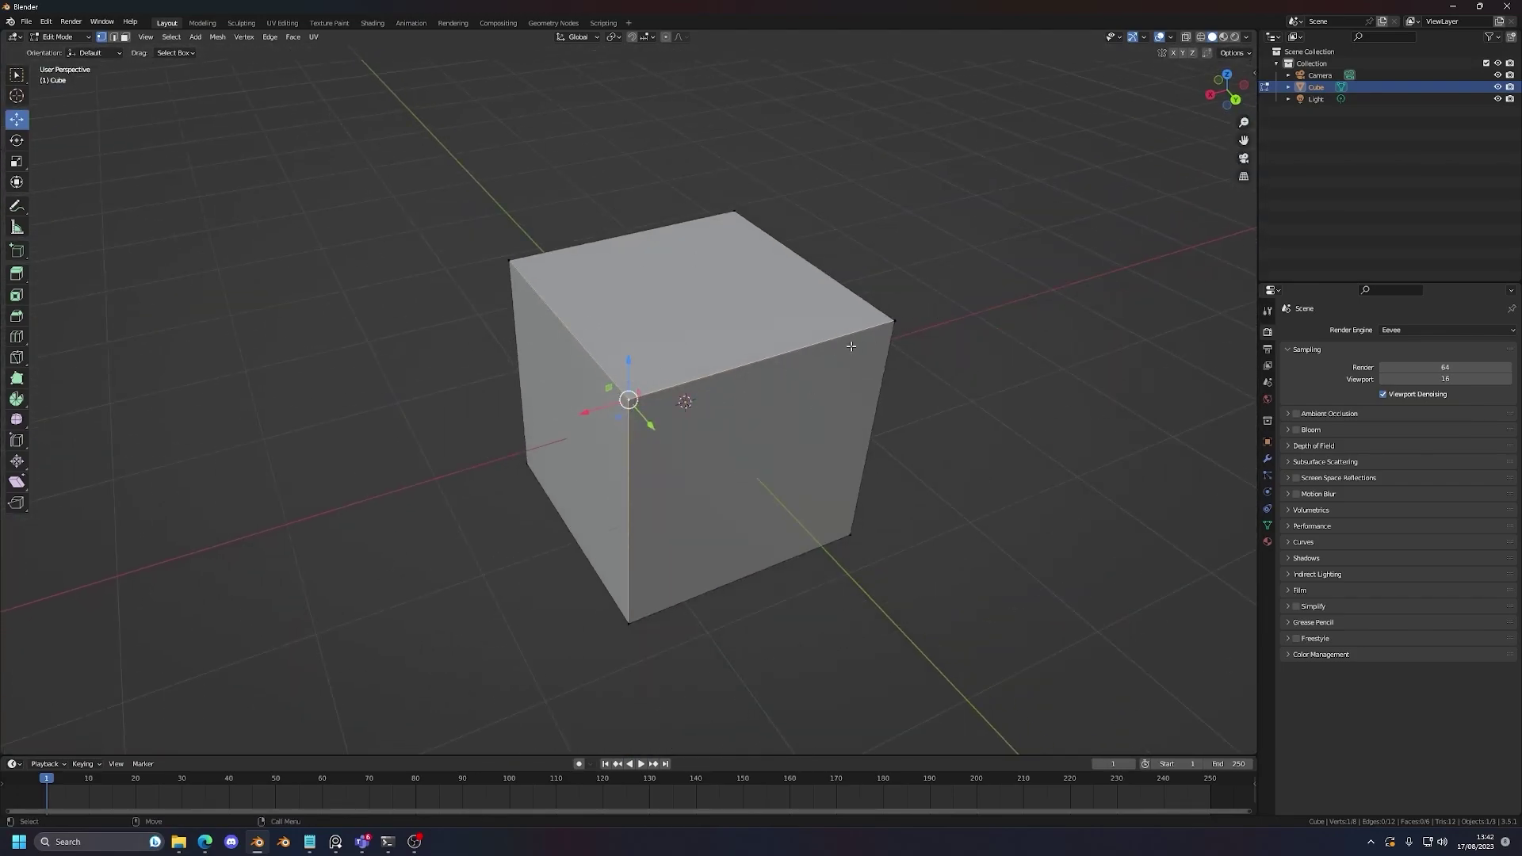
# Step: Select another top corner vertex of the cube, frame it and view the cube around that pivot from near and far
pyautogui.click(894, 317)
pyautogui.press('KP_Decimal')
pyautogui.moveTo(817, 383); pyautogui.dragTo(727, 357, button='middle')
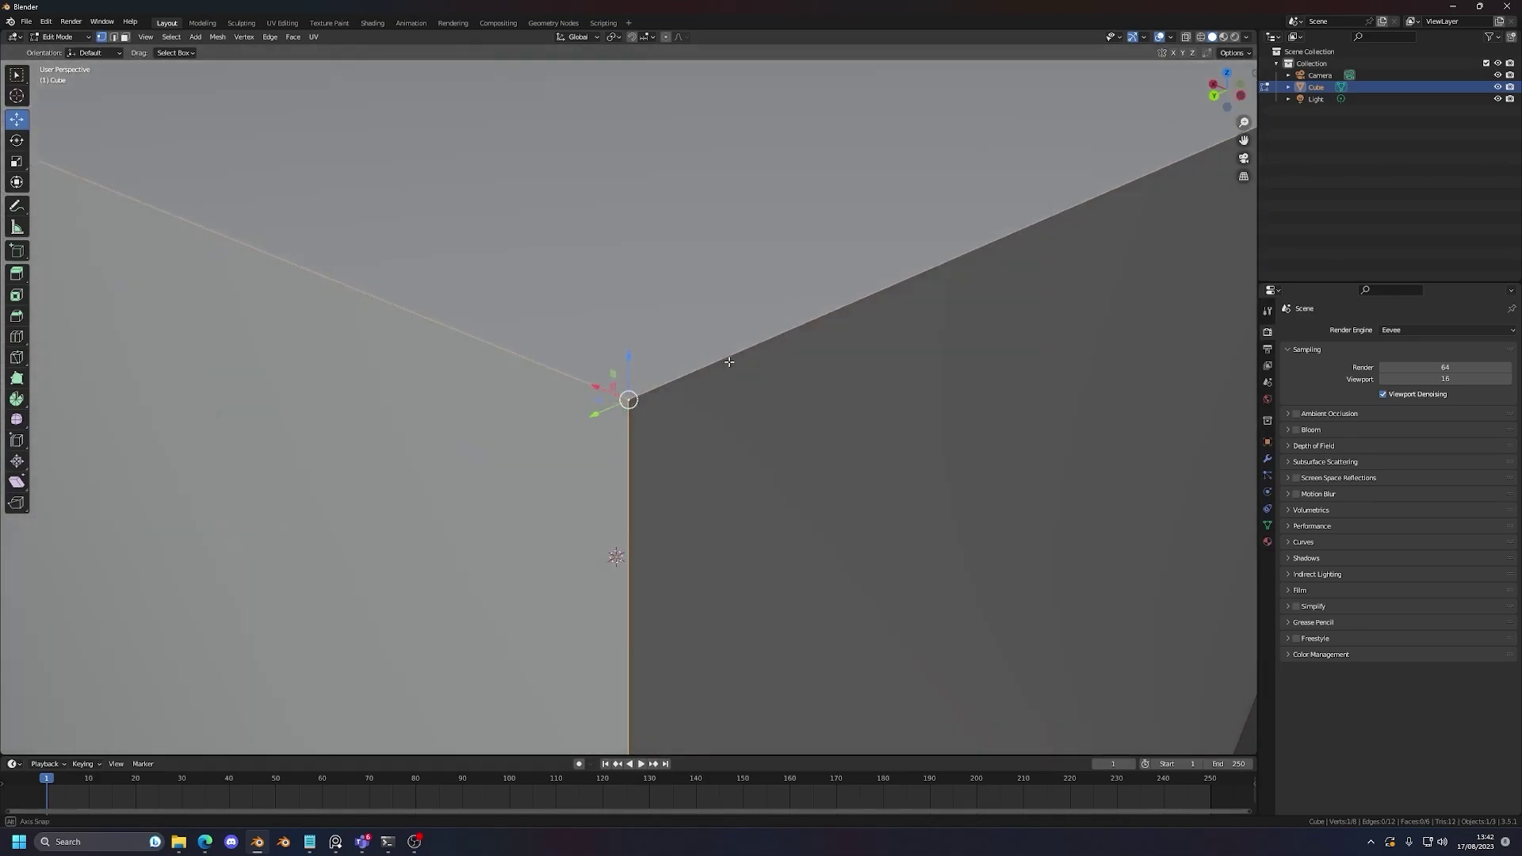
pyautogui.scroll(-10, 730, 367)
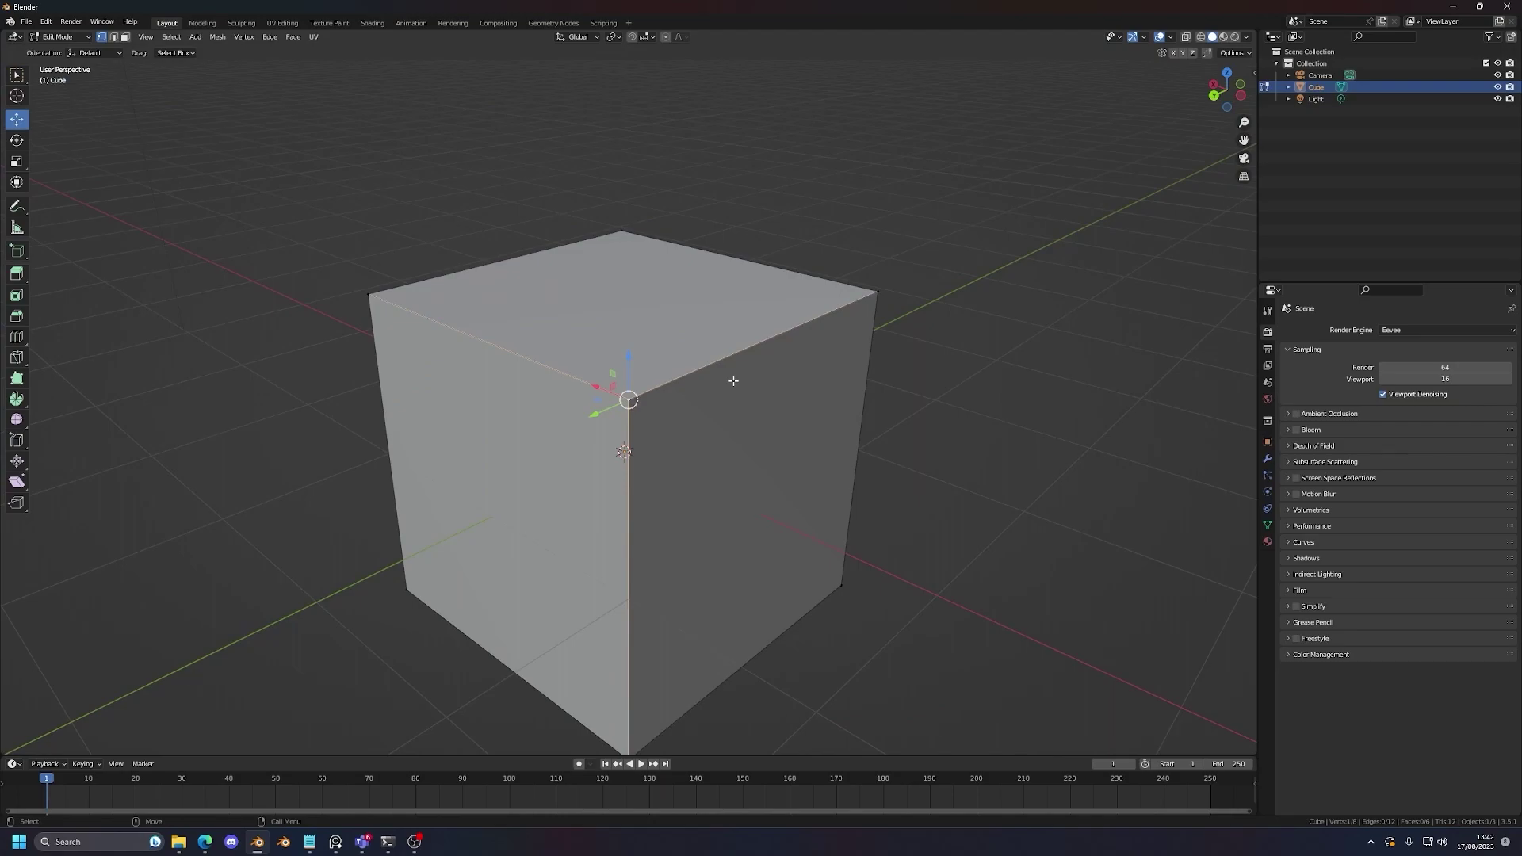
pyautogui.scroll(1, 733, 380)
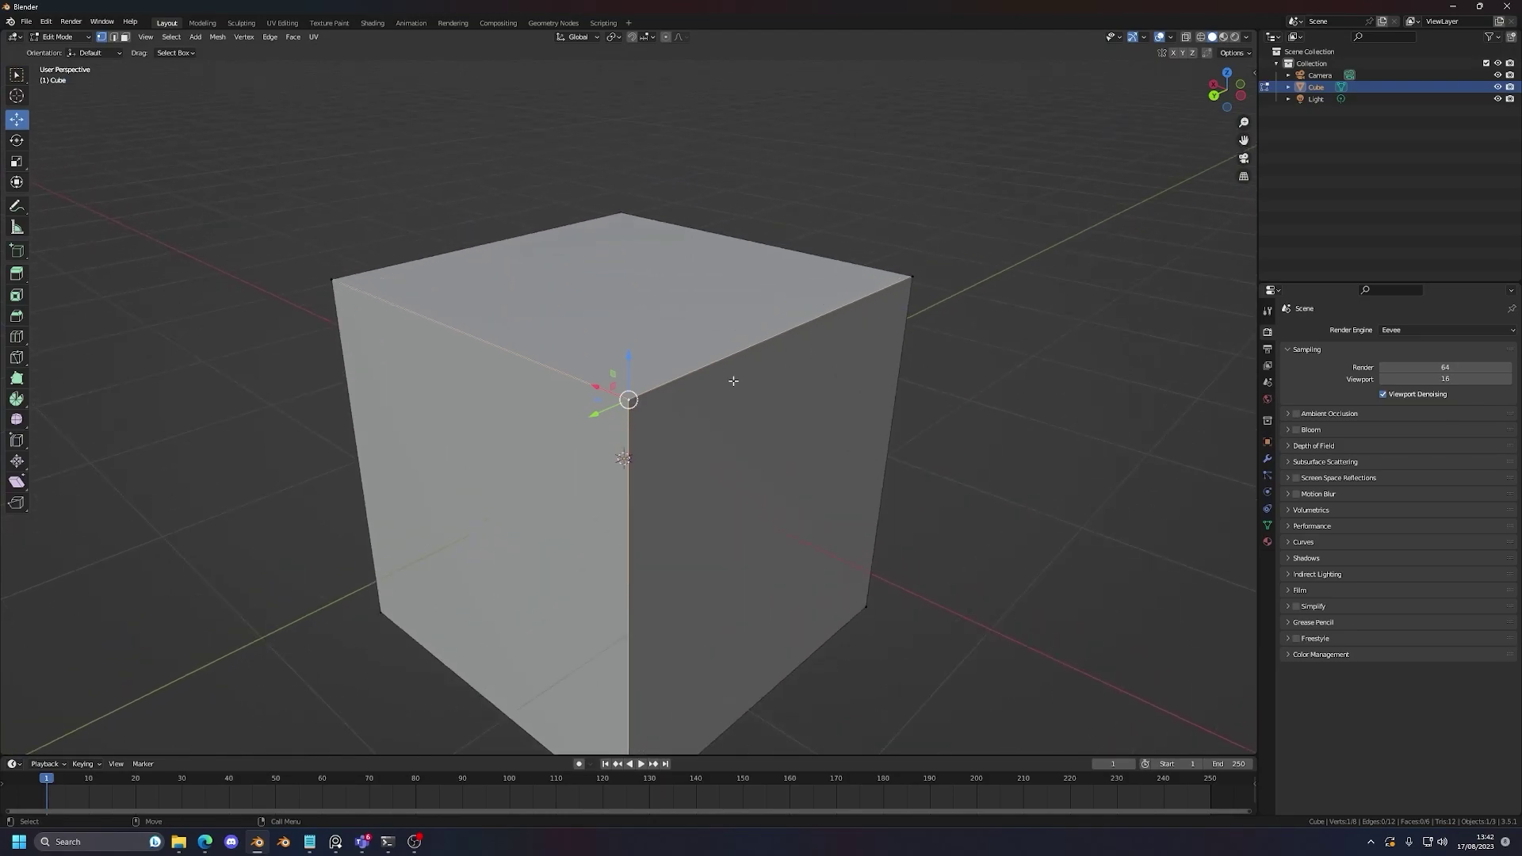
pyautogui.scroll(-1, 733, 381)
pyautogui.scroll(-3, 733, 380)
pyautogui.moveTo(734, 381); pyautogui.dragTo(888, 395, button='middle')
pyautogui.scroll(-5, 801, 415)
pyautogui.moveTo(802, 414); pyautogui.dragTo(891, 400, button='middle')
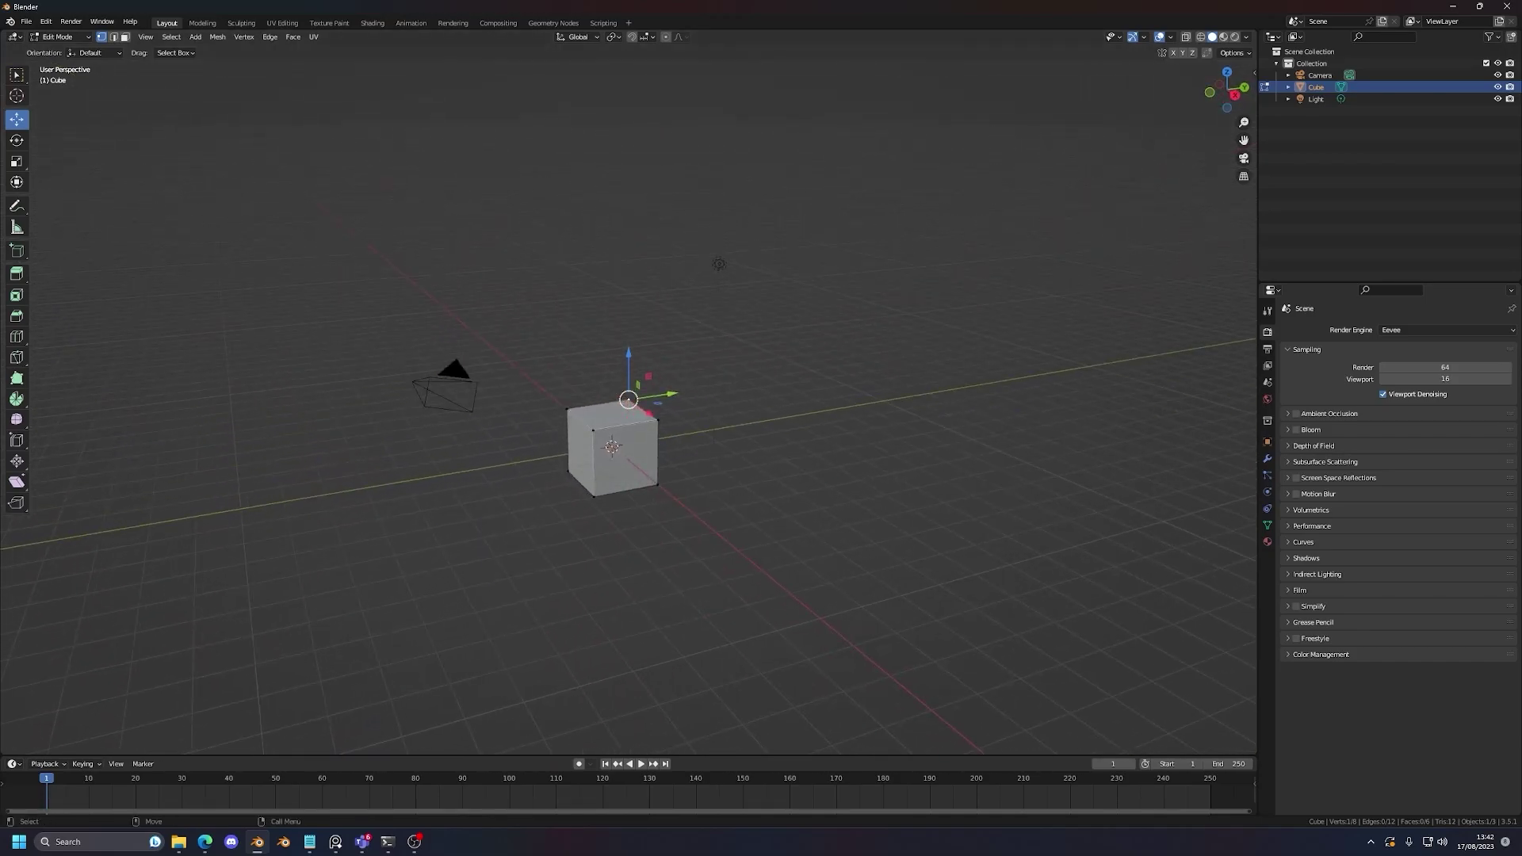
# Step: Return the cube to Object Mode, clear the selection and select the whole cube again
pyautogui.press('Tab')
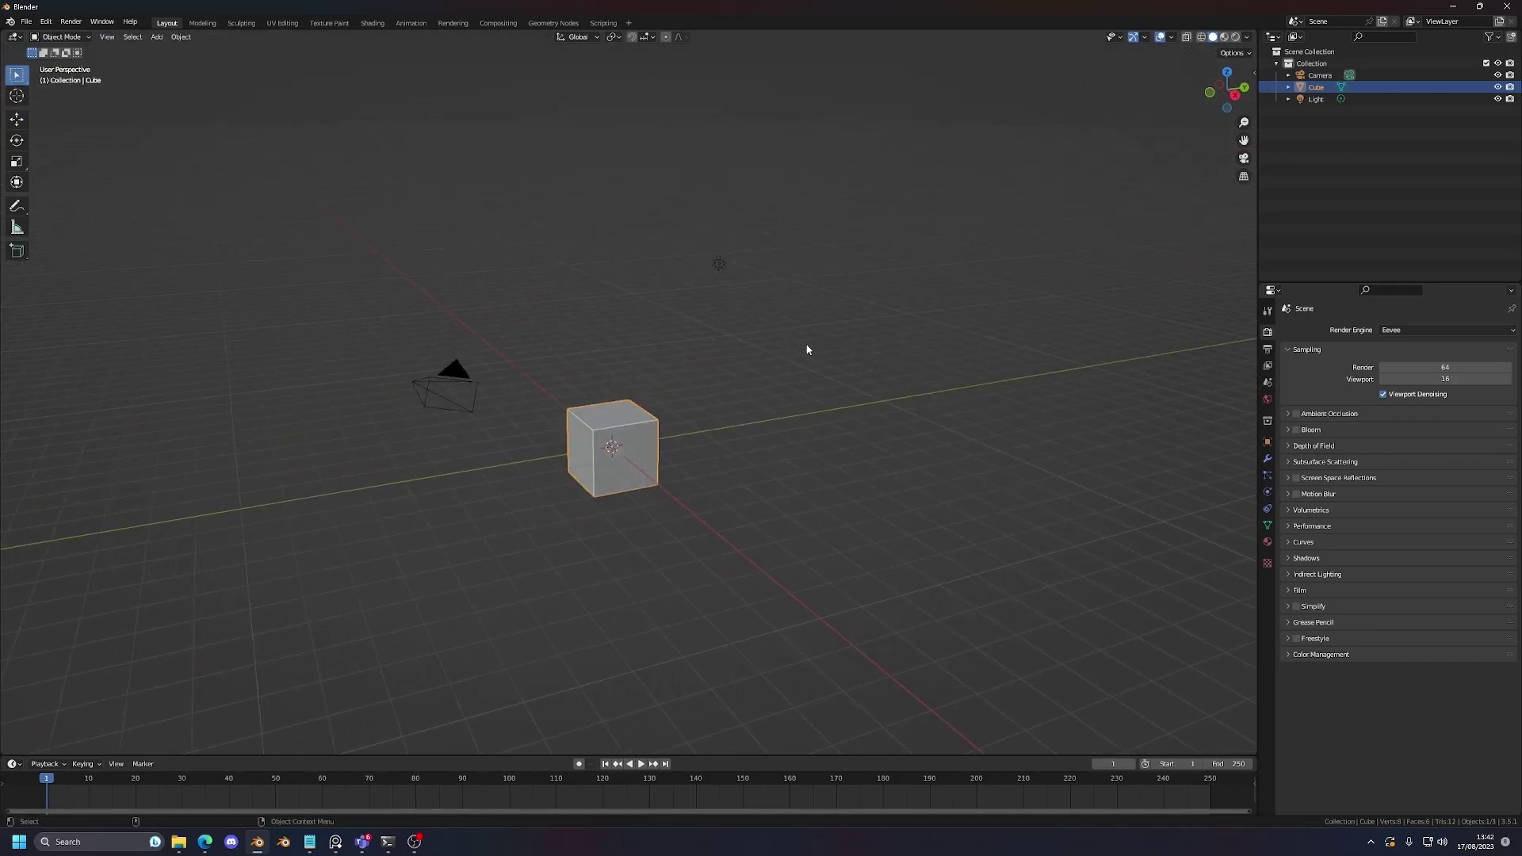
pyautogui.click(809, 349)
pyautogui.scroll(4, 813, 360)
pyautogui.click(619, 441)
pyautogui.scroll(-3, 618, 441)
pyautogui.moveTo(619, 441); pyautogui.dragTo(661, 411, button='middle')
pyautogui.scroll(2, 730, 457)
pyautogui.scroll(1, 659, 404)
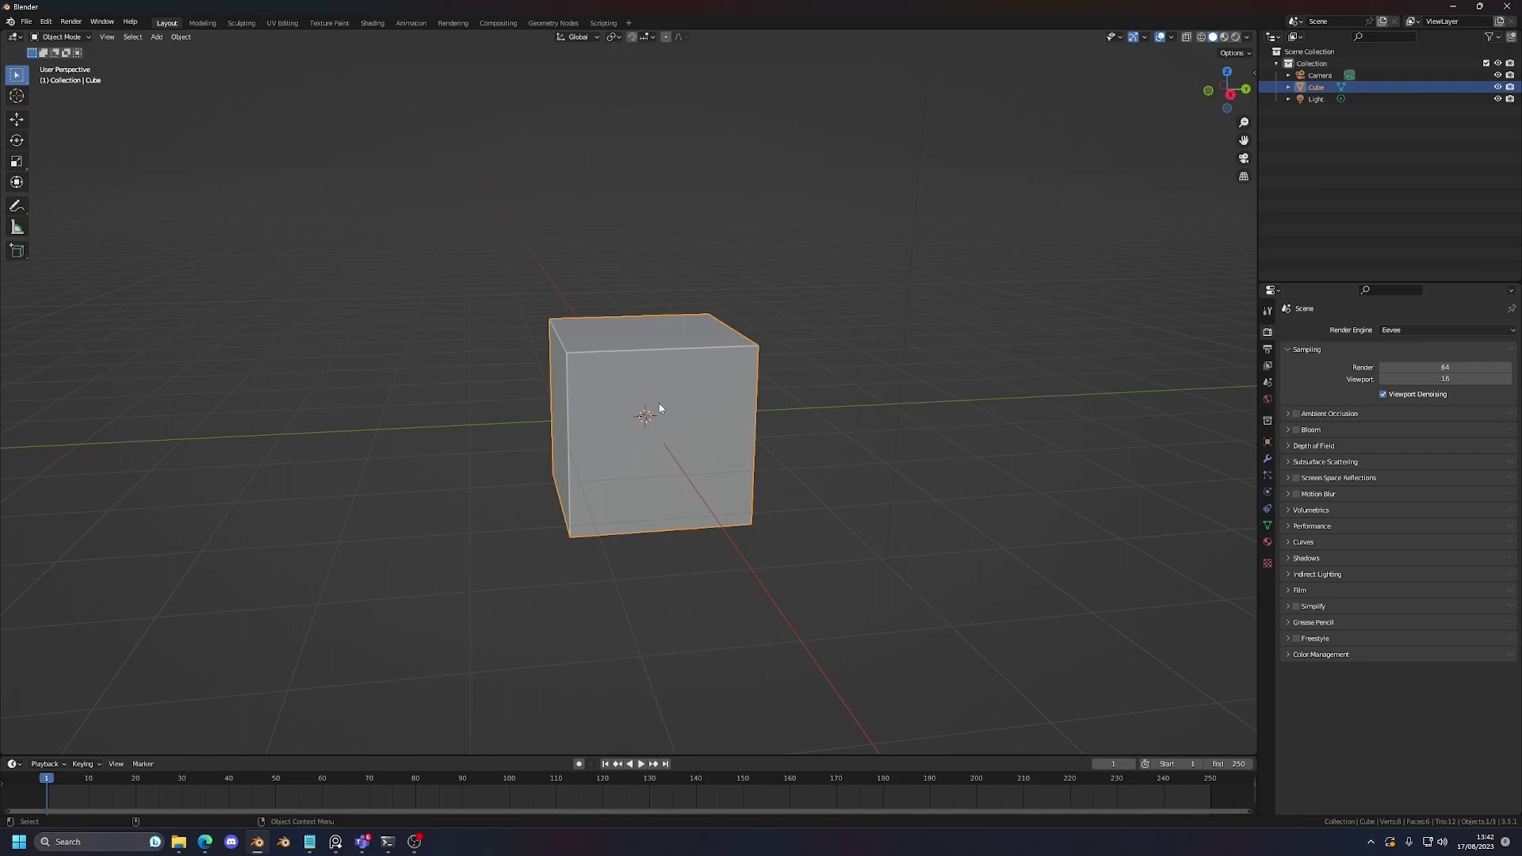
pyautogui.scroll(-1, 659, 406)
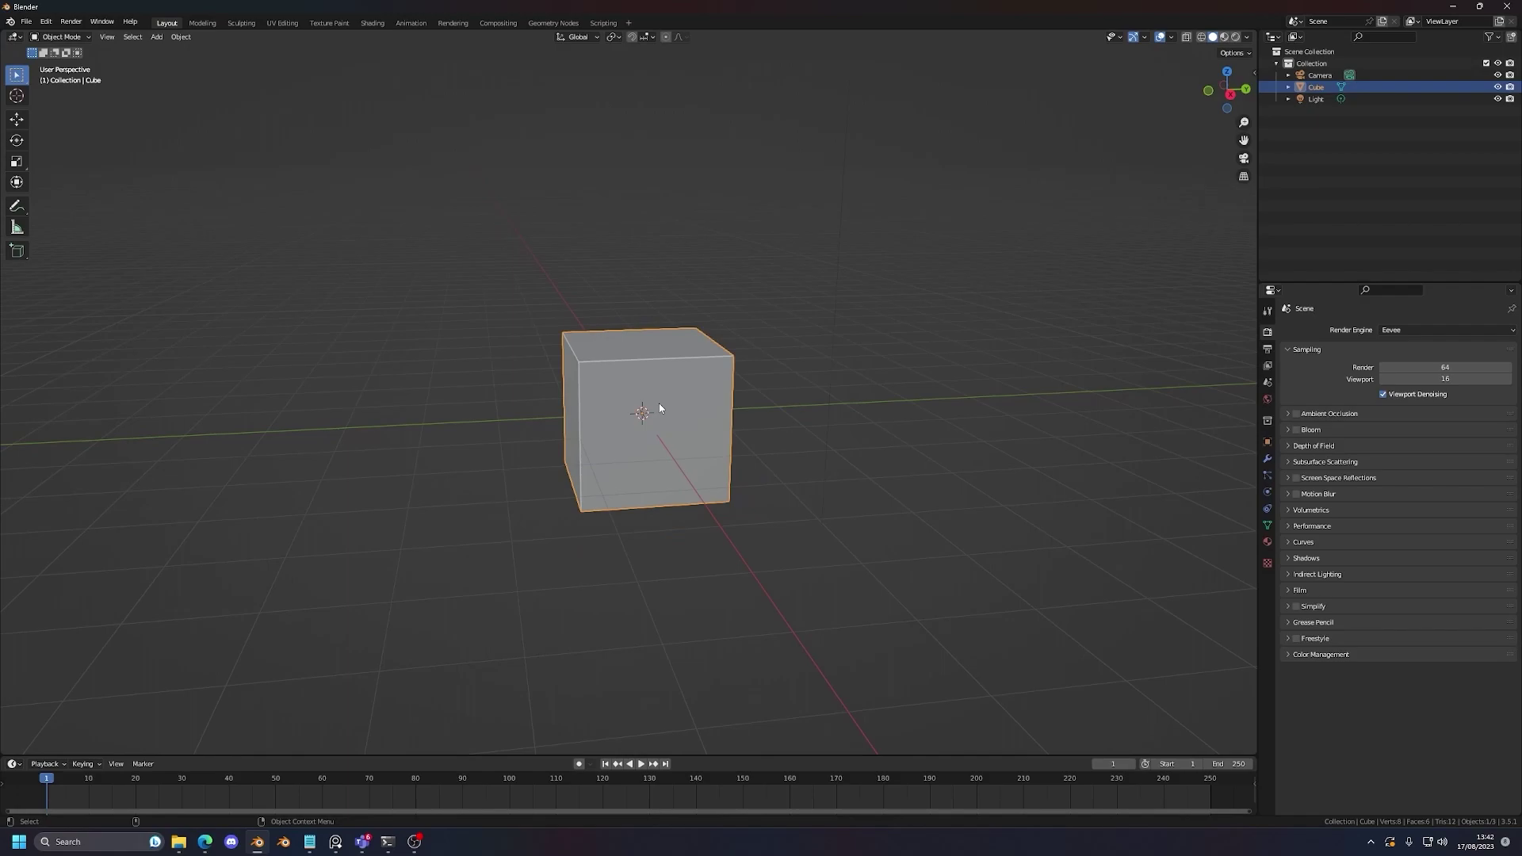
# Step: Activate the Move tool and move the cube away from the origin along its axes
pyautogui.hotkey('shift', 'space')
pyautogui.press('g')
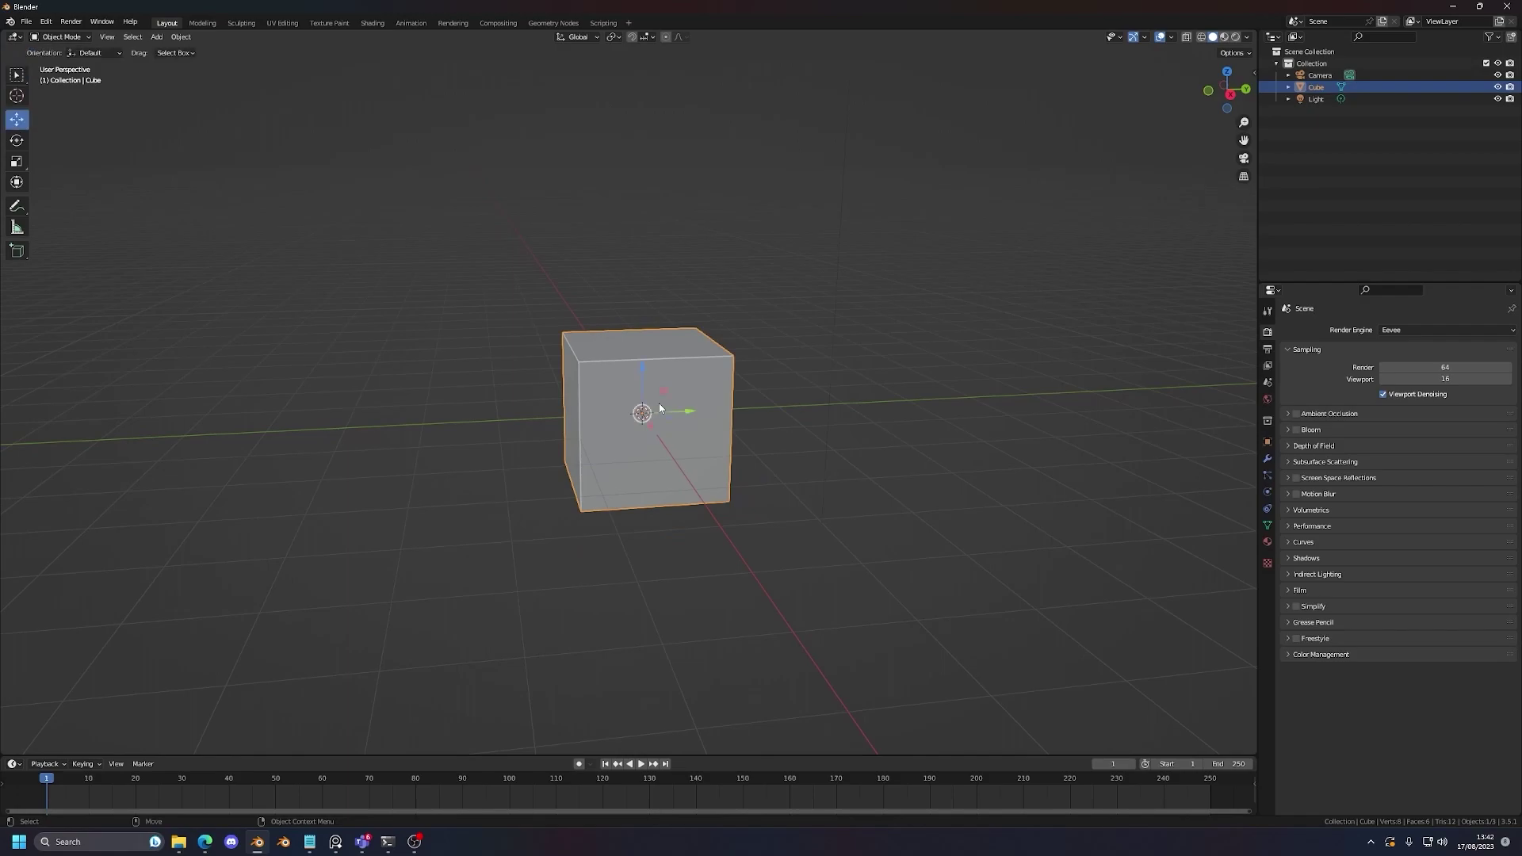
pyautogui.scroll(-3, 658, 407)
pyautogui.scroll(5, 674, 432)
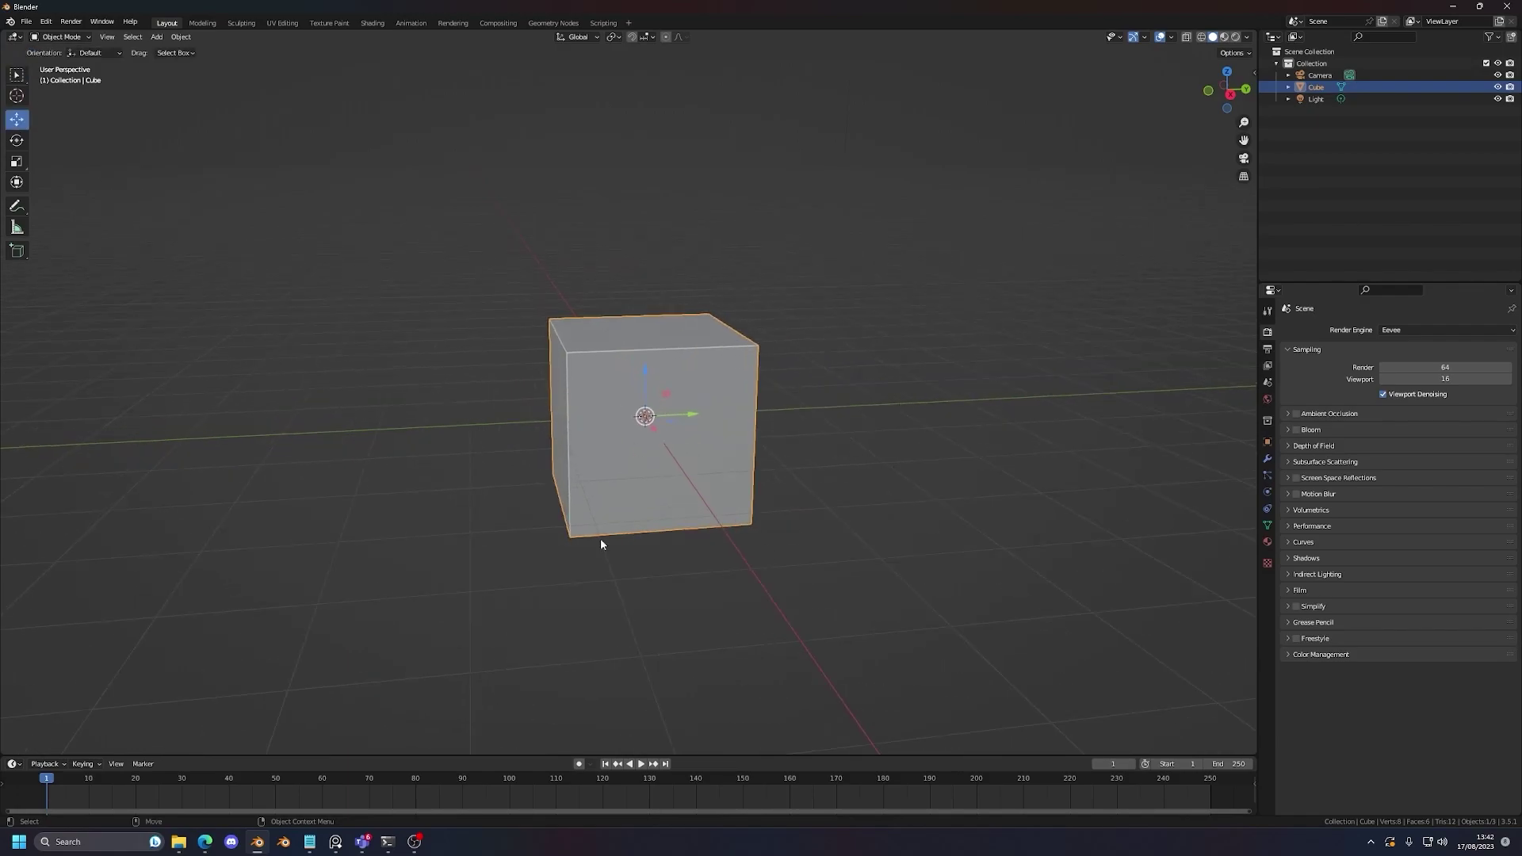
pyautogui.moveTo(644, 369); pyautogui.dragTo(929, 364)
pyautogui.press('g')
pyautogui.press('x')
pyautogui.click(845, 433)
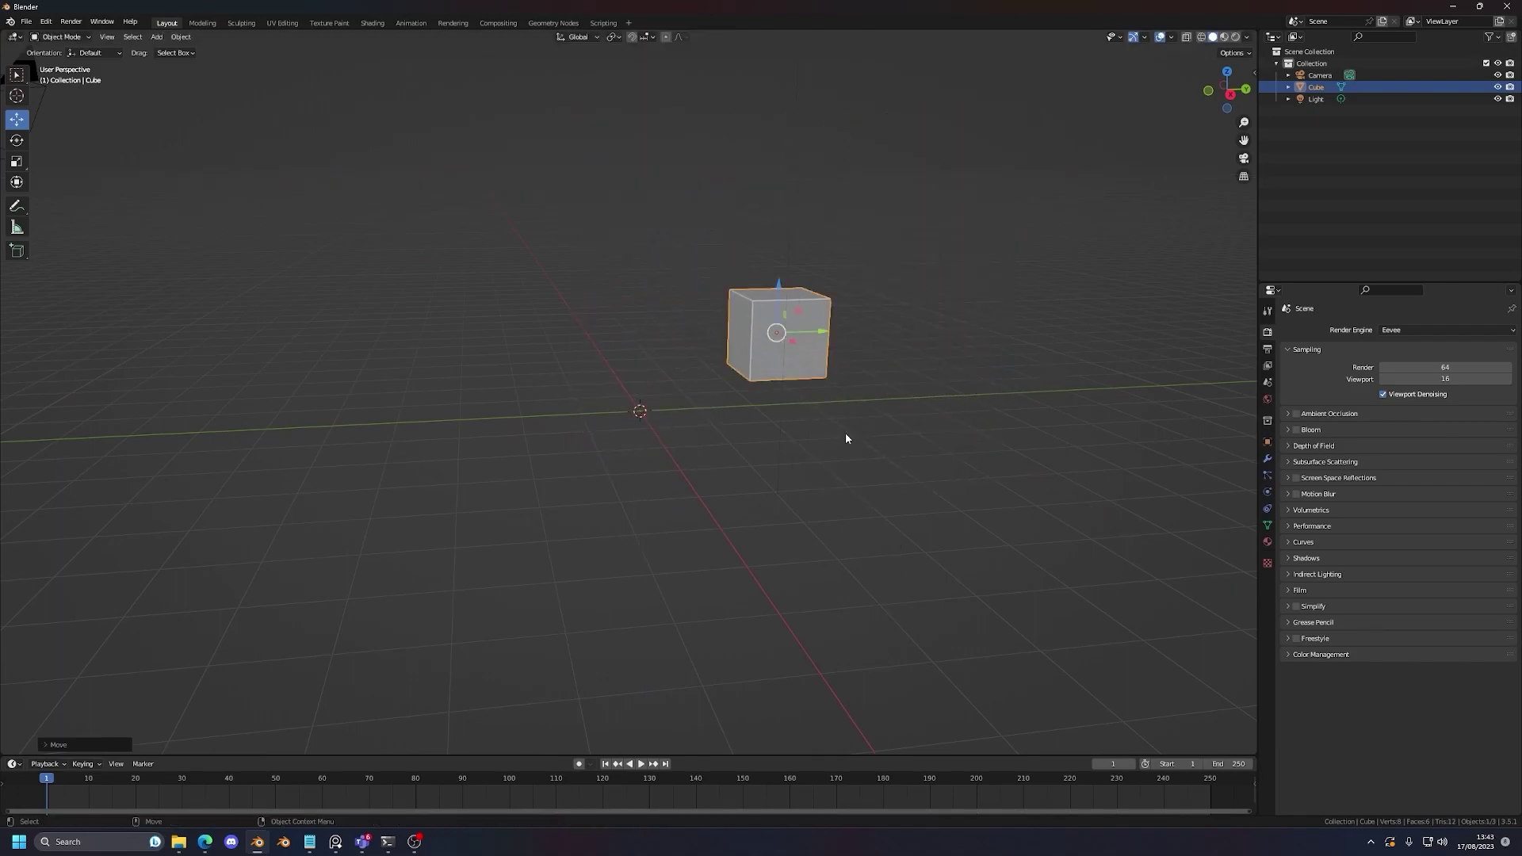
# Step: Move the cube back along the Y axis and undo all its moves
pyautogui.hotkey('ctrl', 'z')
pyautogui.moveTo(948, 424); pyautogui.dragTo(688, 417)
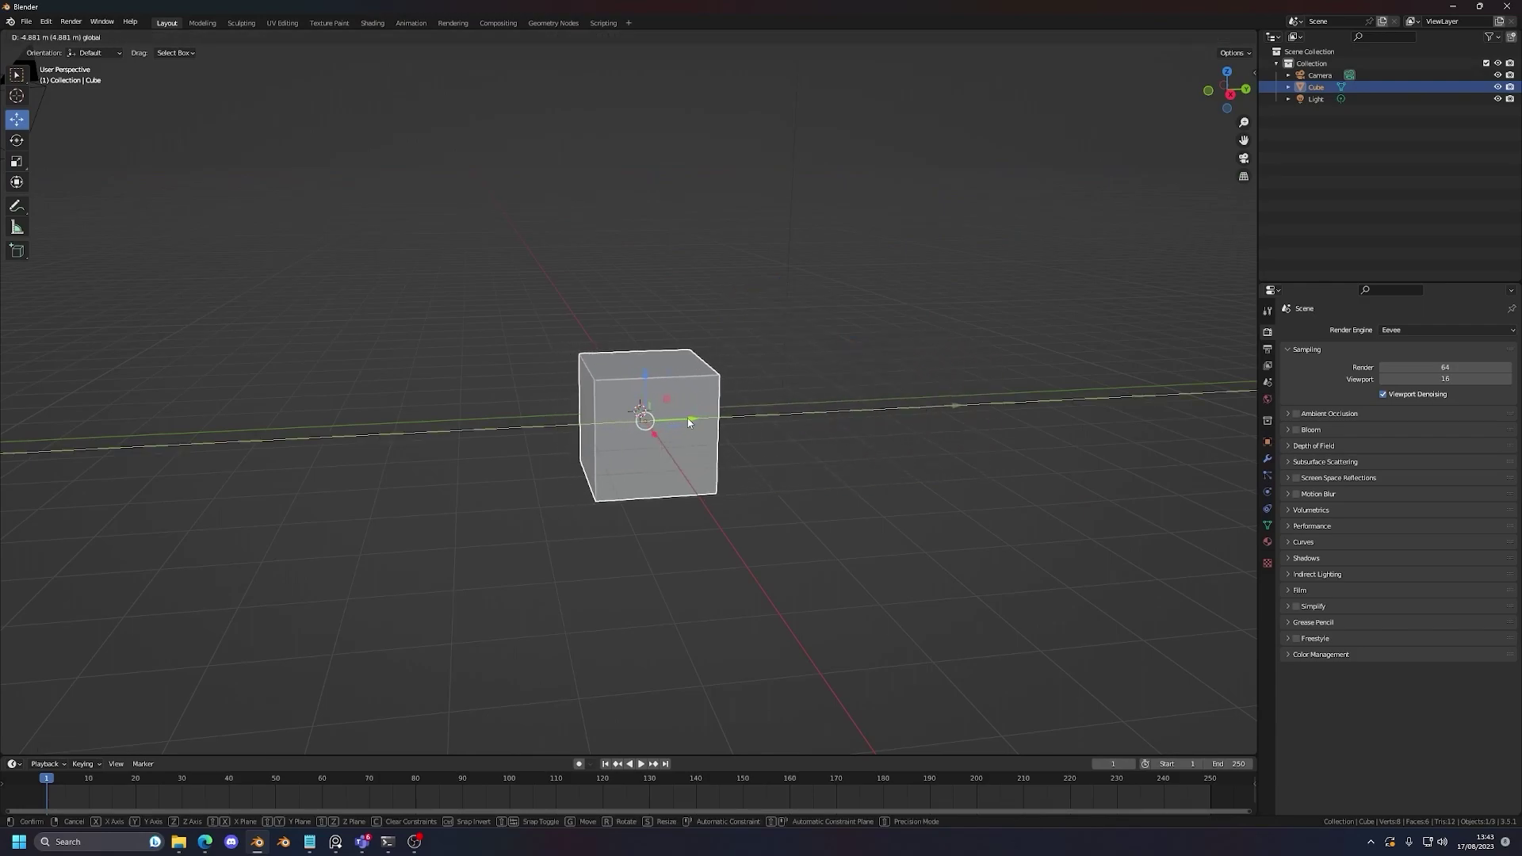
pyautogui.hotkey('ctrl', 'z')
pyautogui.hotkey('ctrl', 'z')
pyautogui.hotkey('ctrl', 'z')
pyautogui.hotkey('ctrl', 'z')
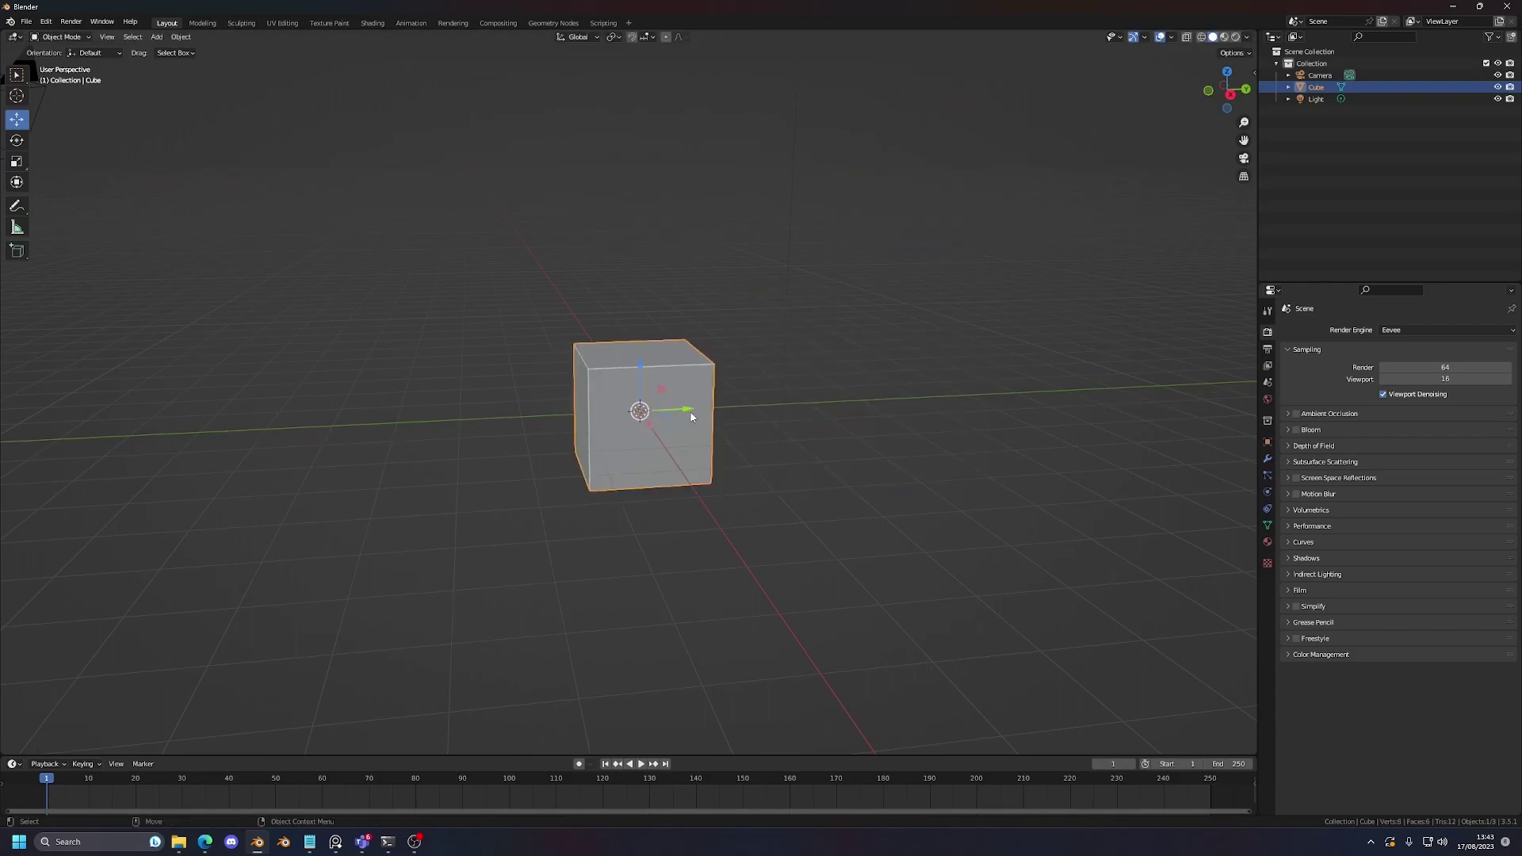
# Step: Try rotating the cube with the rings of the Rotate tool
pyautogui.press('e')
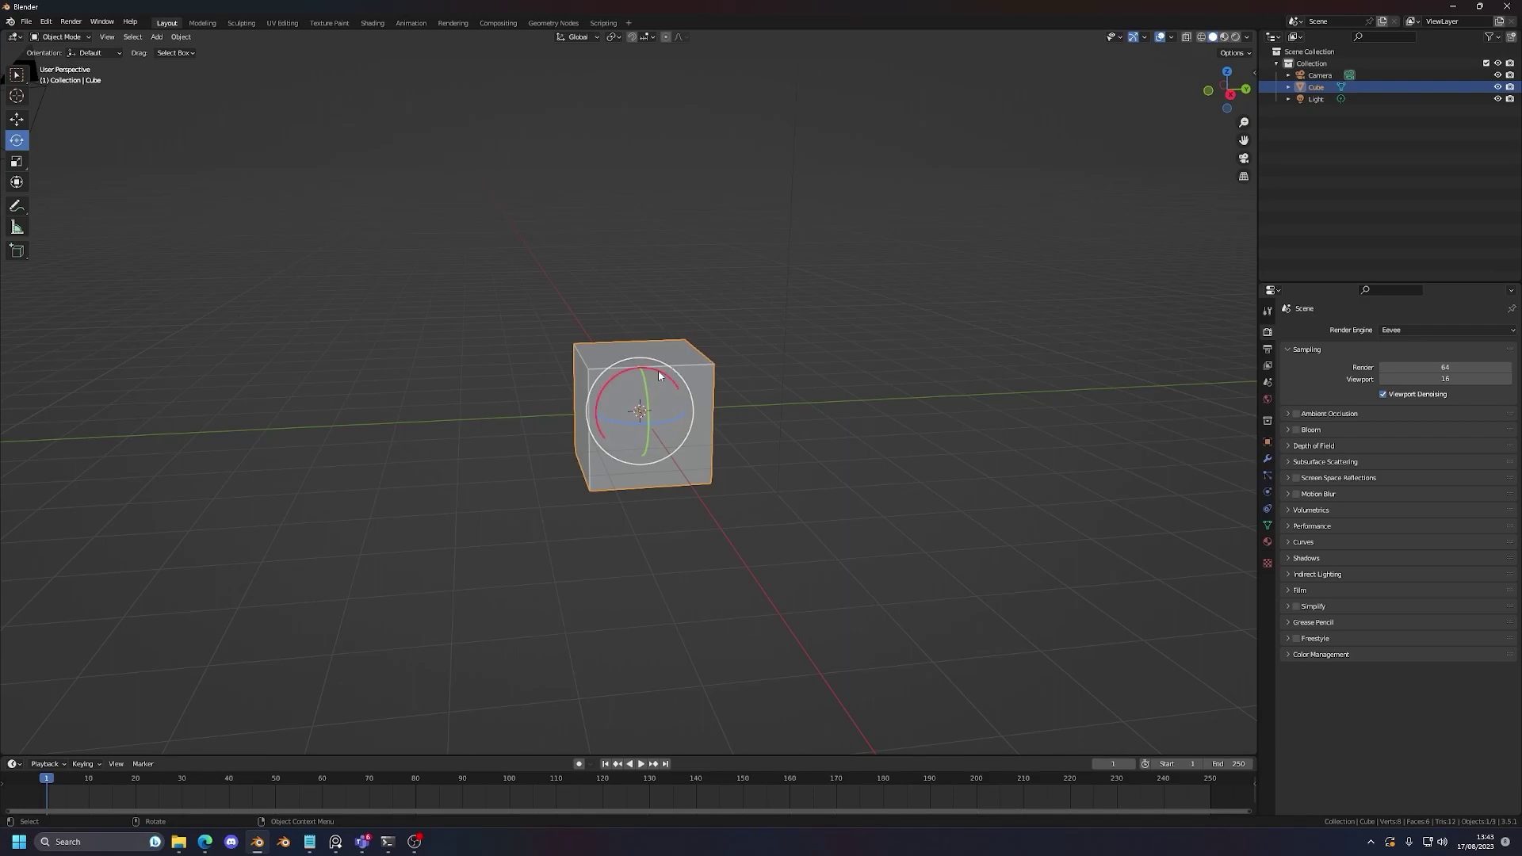
pyautogui.moveTo(667, 377); pyautogui.dragTo(637, 431)
pyautogui.moveTo(598, 385); pyautogui.dragTo(539, 407)
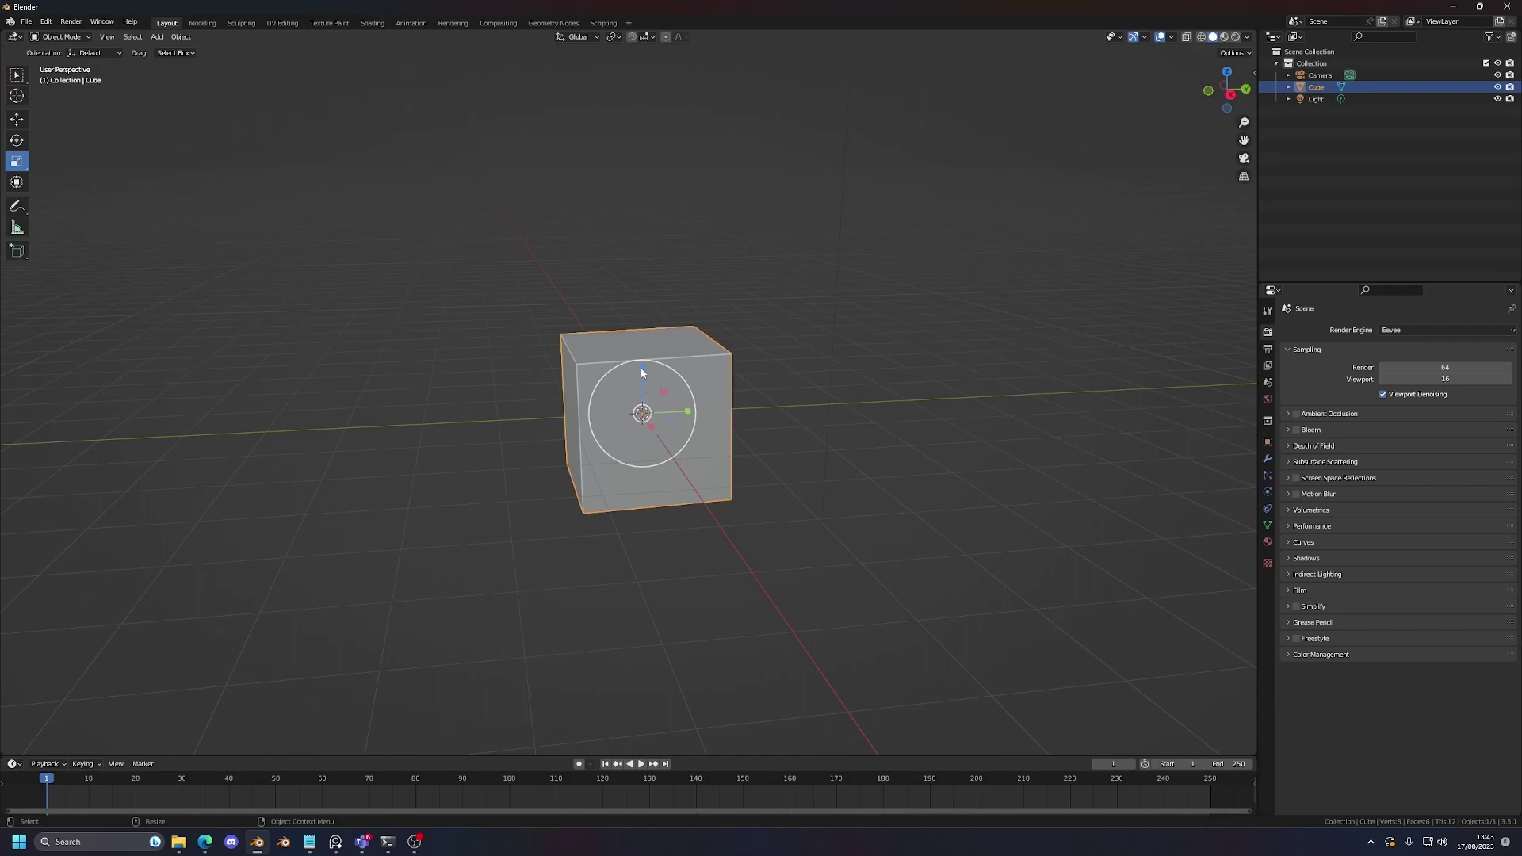
# Step: Scale the cube up along Z and Y and flatten it along X into a thin upright panel
pyautogui.moveTo(641, 368); pyautogui.dragTo(673, 246)
pyautogui.moveTo(687, 413); pyautogui.dragTo(772, 396)
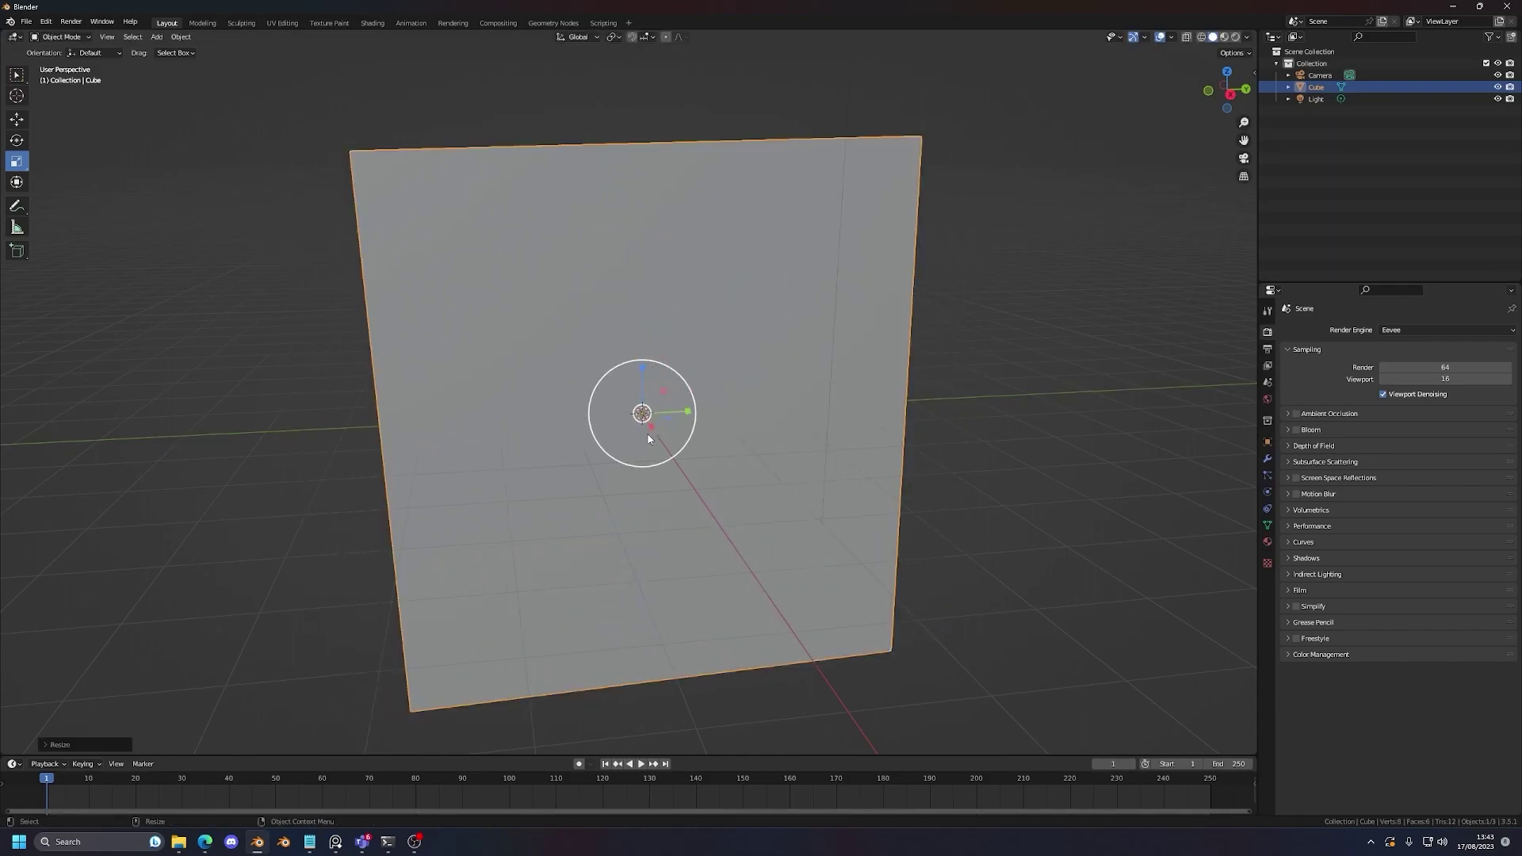
pyautogui.moveTo(659, 426); pyautogui.dragTo(715, 449, button='middle')
pyautogui.moveTo(710, 414); pyautogui.dragTo(670, 409)
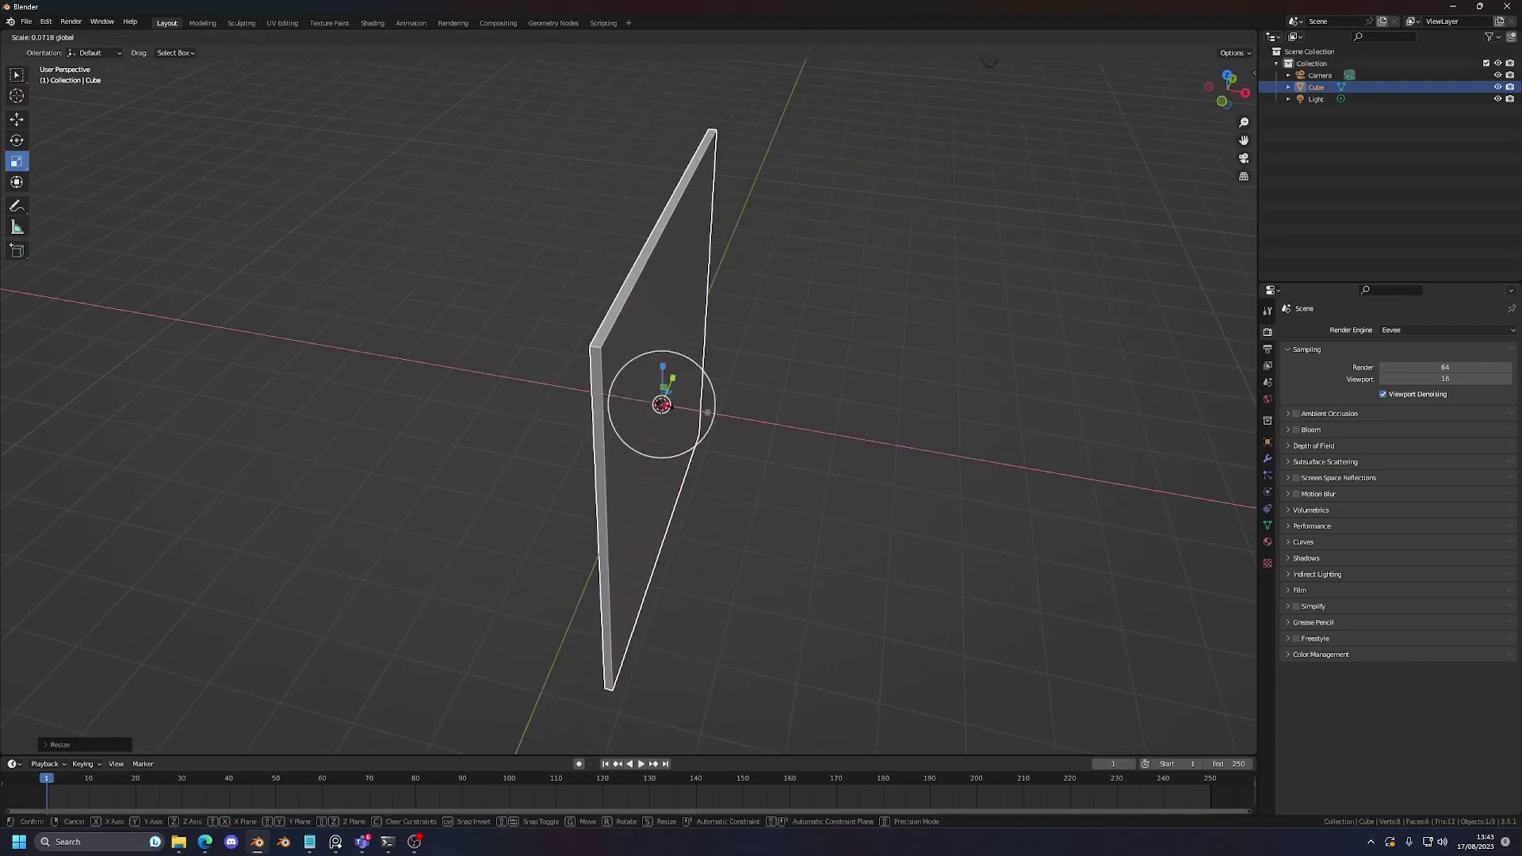
pyautogui.moveTo(670, 409)
pyautogui.mouseDown(button='middle')
pyautogui.moveTo(724, 441)
pyautogui.moveTo(642, 410)
pyautogui.mouseUp(button='middle')
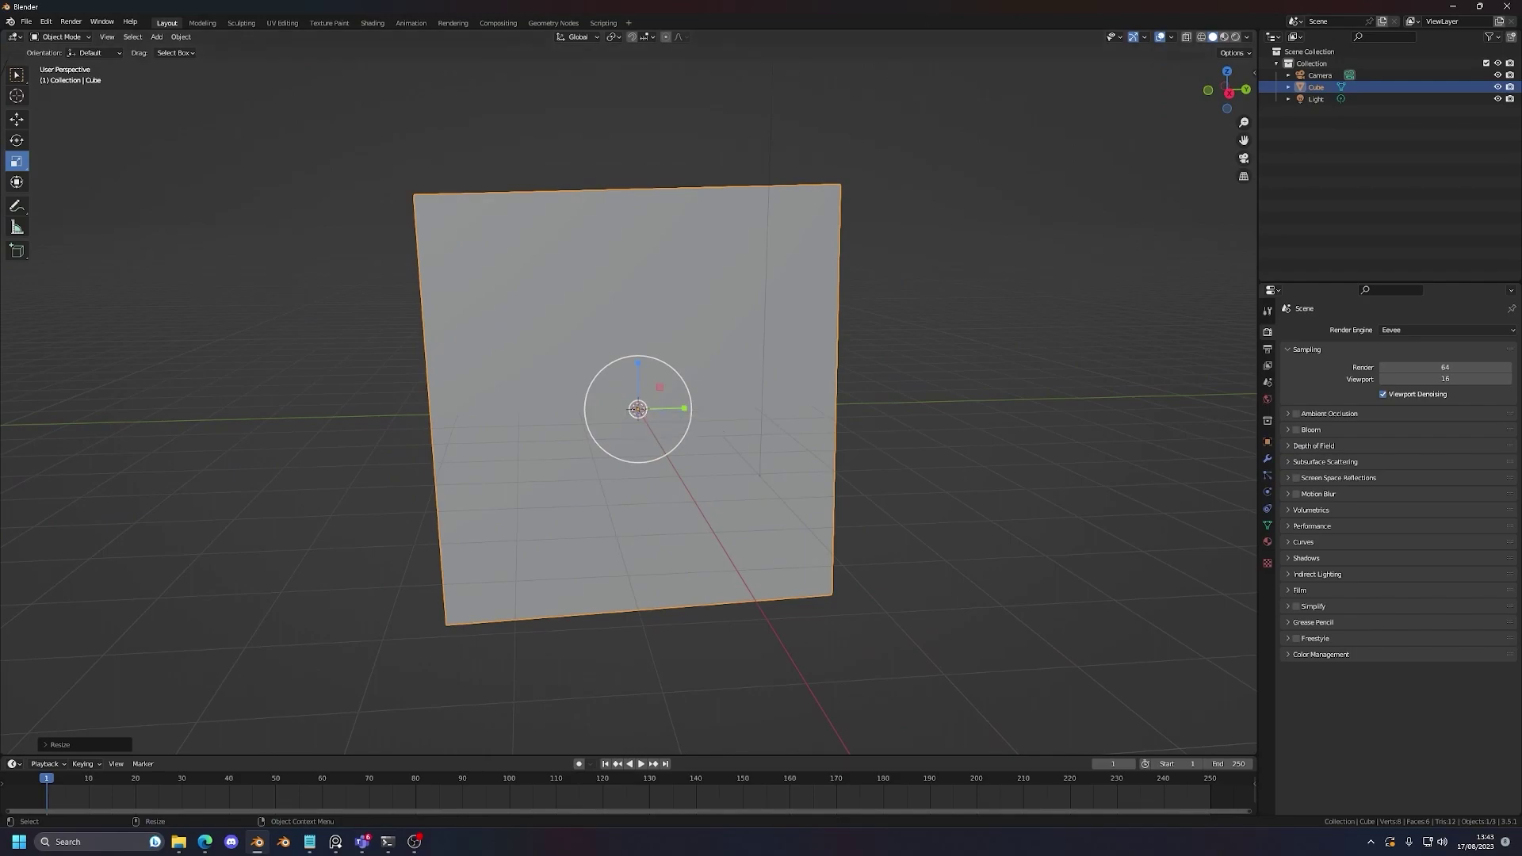
# Step: Deselect the thin panel, view it from an angle and undo the scaling along all three axes
pyautogui.click(888, 287)
pyautogui.scroll(-1, 888, 287)
pyautogui.moveTo(888, 287); pyautogui.dragTo(926, 327, button='middle')
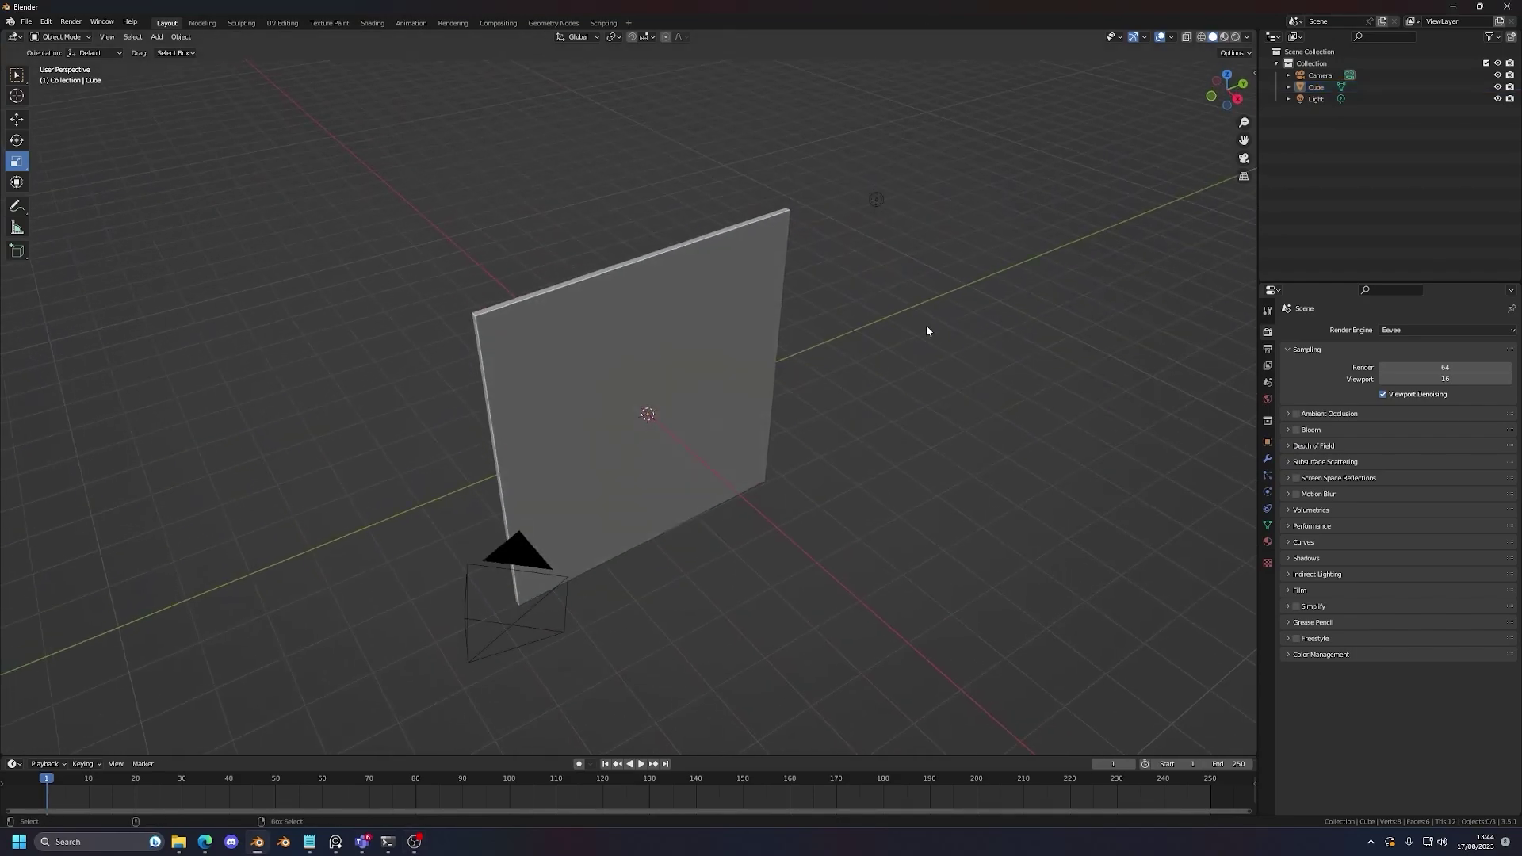
pyautogui.hotkey('ctrl', 'z')
pyautogui.hotkey('ctrl', 'z')
pyautogui.hotkey('ctrl', 'z')
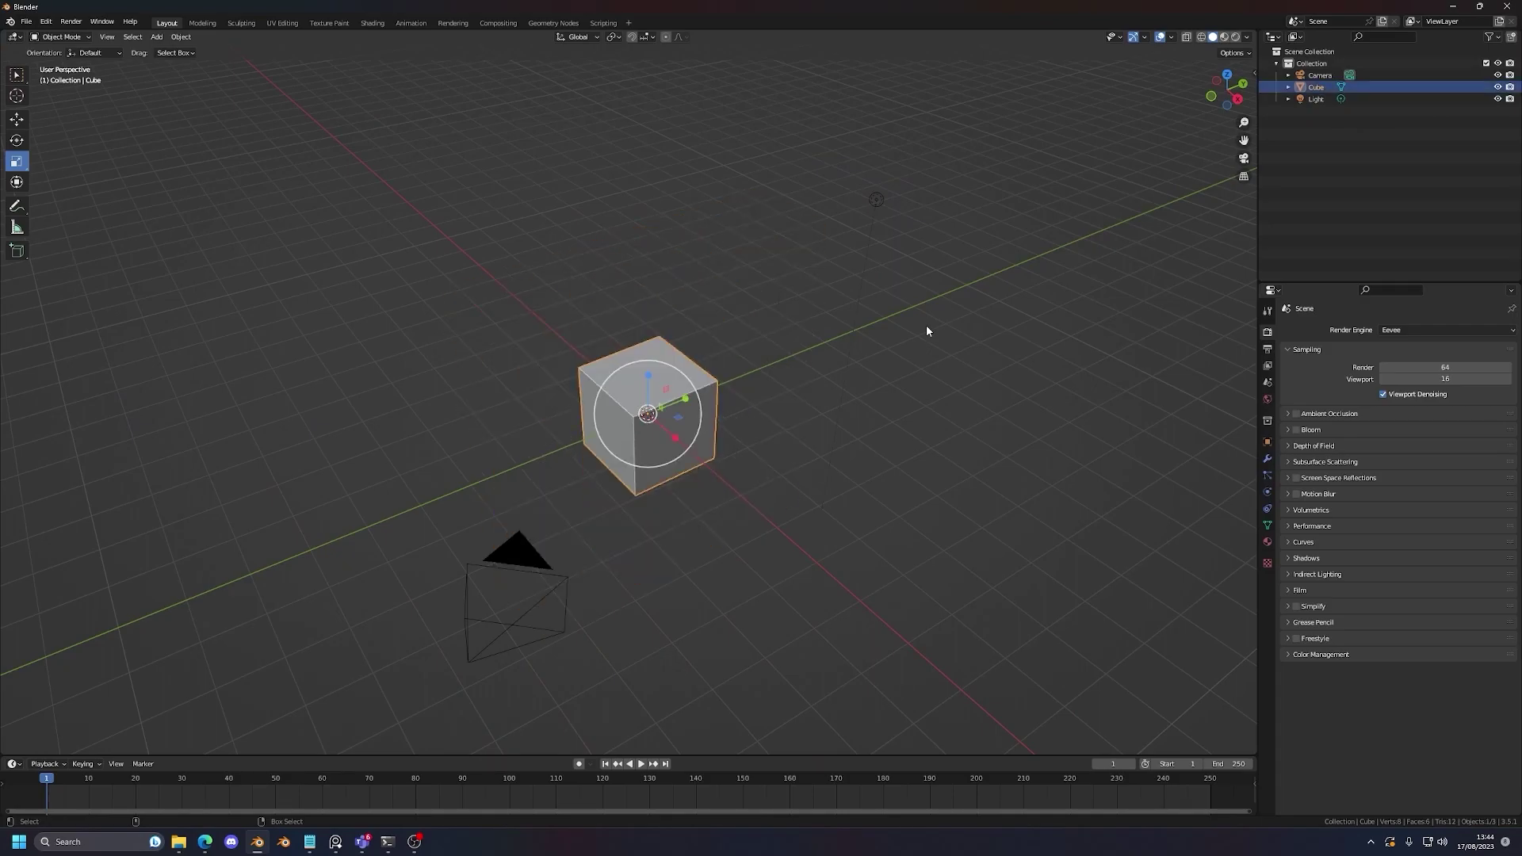
# Step: Activate the Move, Rotate and Scale tools in turn on the selected cube
pyautogui.scroll(3, 925, 327)
pyautogui.scroll(-2, 926, 326)
pyautogui.moveTo(905, 419); pyautogui.dragTo(810, 362, button='middle')
pyautogui.scroll(3, 856, 383)
pyautogui.scroll(-3, 851, 399)
pyautogui.scroll(2, 810, 362)
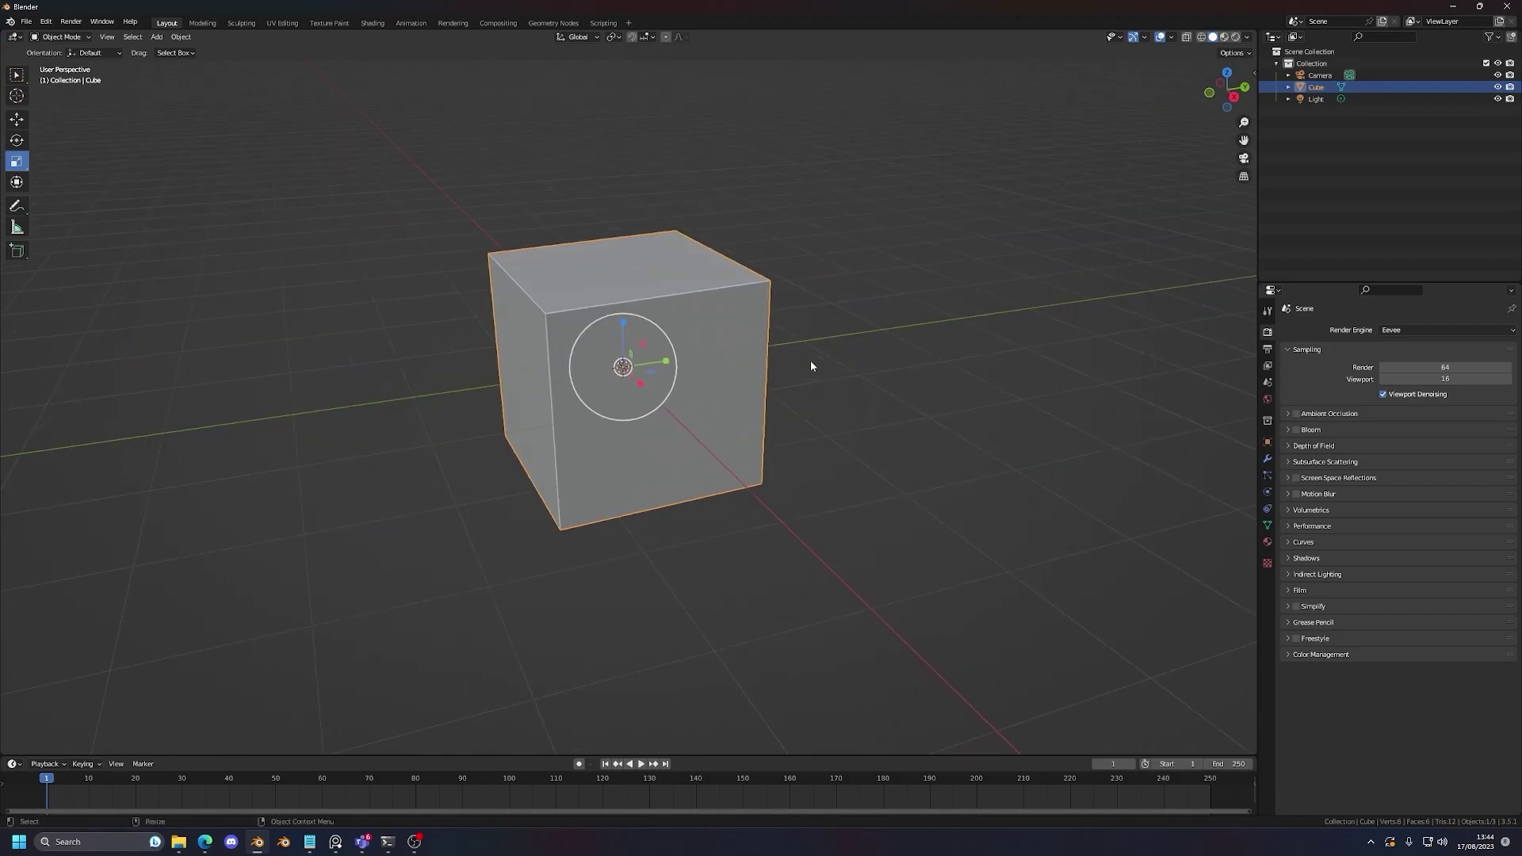
pyautogui.moveTo(1214, 86)
pyautogui.mouseDown()
pyautogui.moveTo(1129, 84)
pyautogui.moveTo(1245, 87)
pyautogui.moveTo(1214, 83)
pyautogui.mouseUp()
pyautogui.click(17, 119)
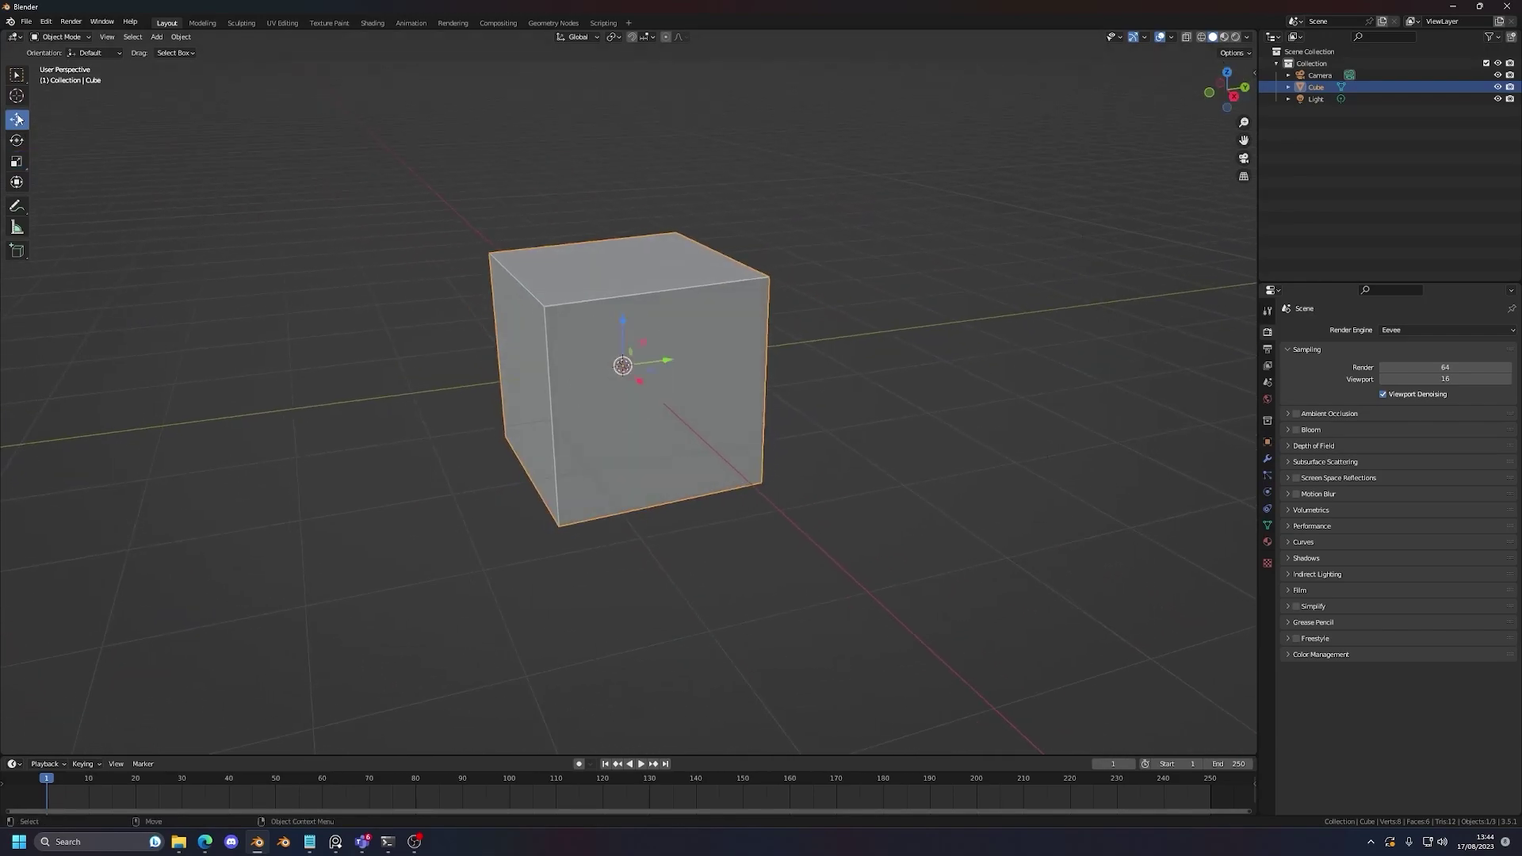
pyautogui.click(17, 142)
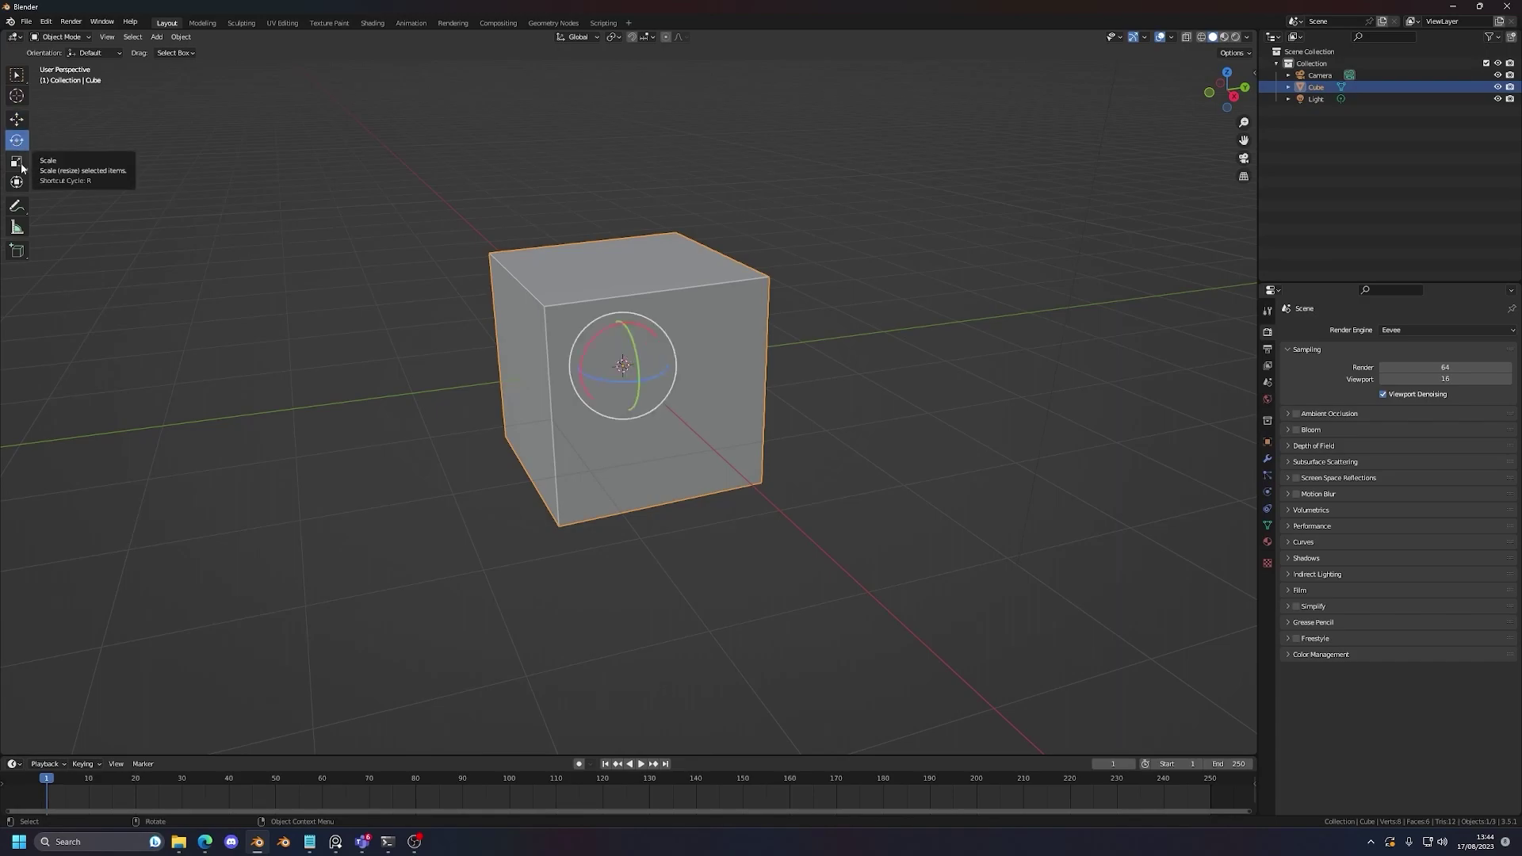
pyautogui.click(17, 162)
pyautogui.click(20, 162)
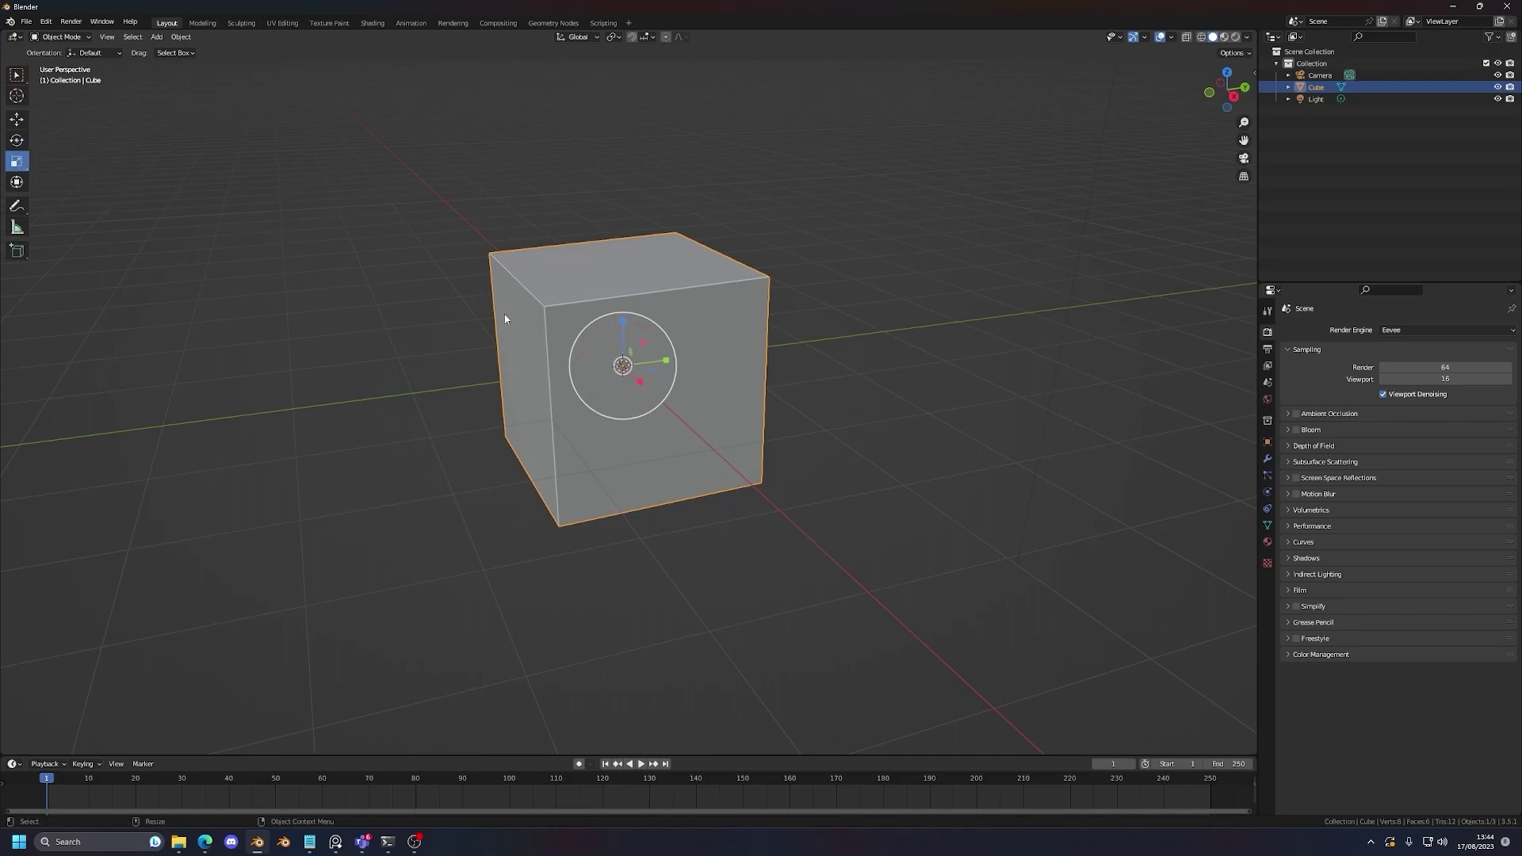
# Step: Switch to the Scale Cage tool, enlarge the cube from an upper corner handle and undo the resize
pyautogui.hotkey('shift', 'r')
pyautogui.hotkey('shift', 'r')
pyautogui.hotkey('shift', 'r')
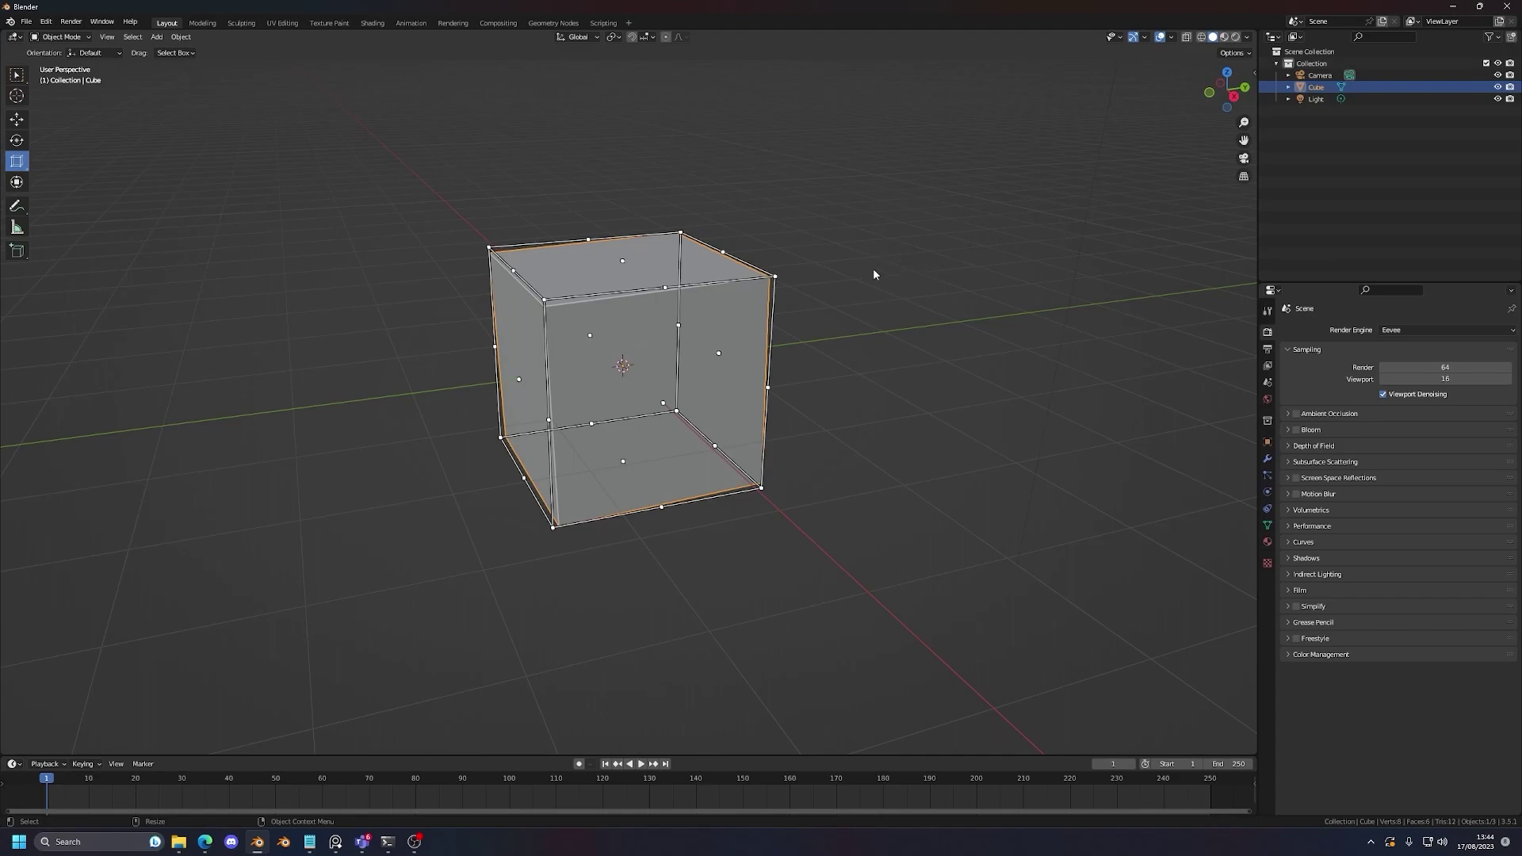
pyautogui.moveTo(776, 278); pyautogui.dragTo(864, 226)
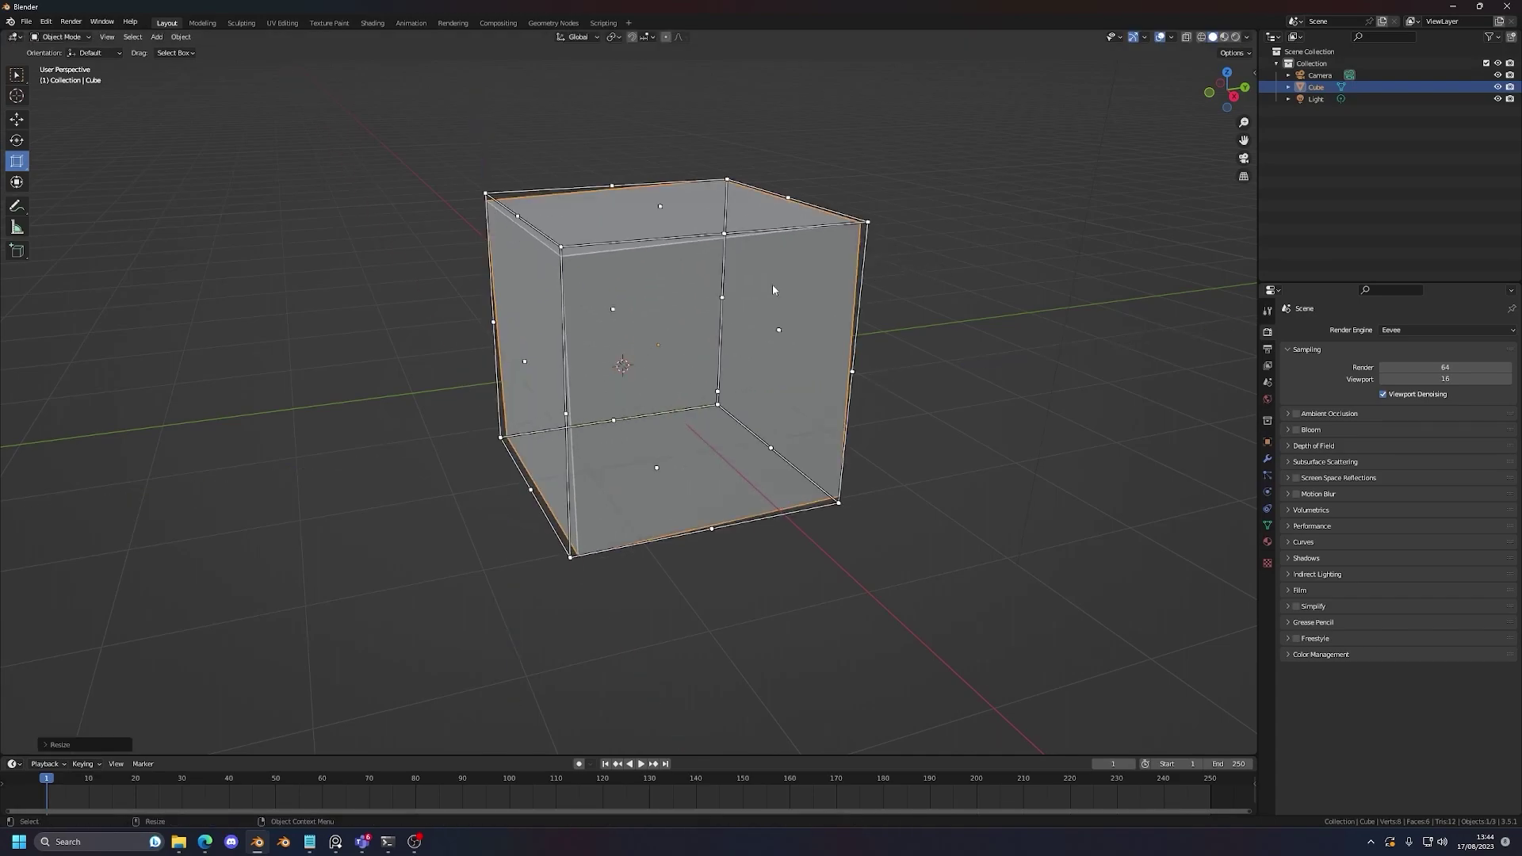
pyautogui.hotkey('ctrl', 'z')
# Step: Resize the cube from the cage's top face and side handles and undo both changes
pyautogui.moveTo(622, 260); pyautogui.dragTo(622, 162)
pyautogui.moveTo(515, 334); pyautogui.dragTo(585, 340)
pyautogui.hotkey('ctrl', 'z')
pyautogui.hotkey('ctrl', 'z')
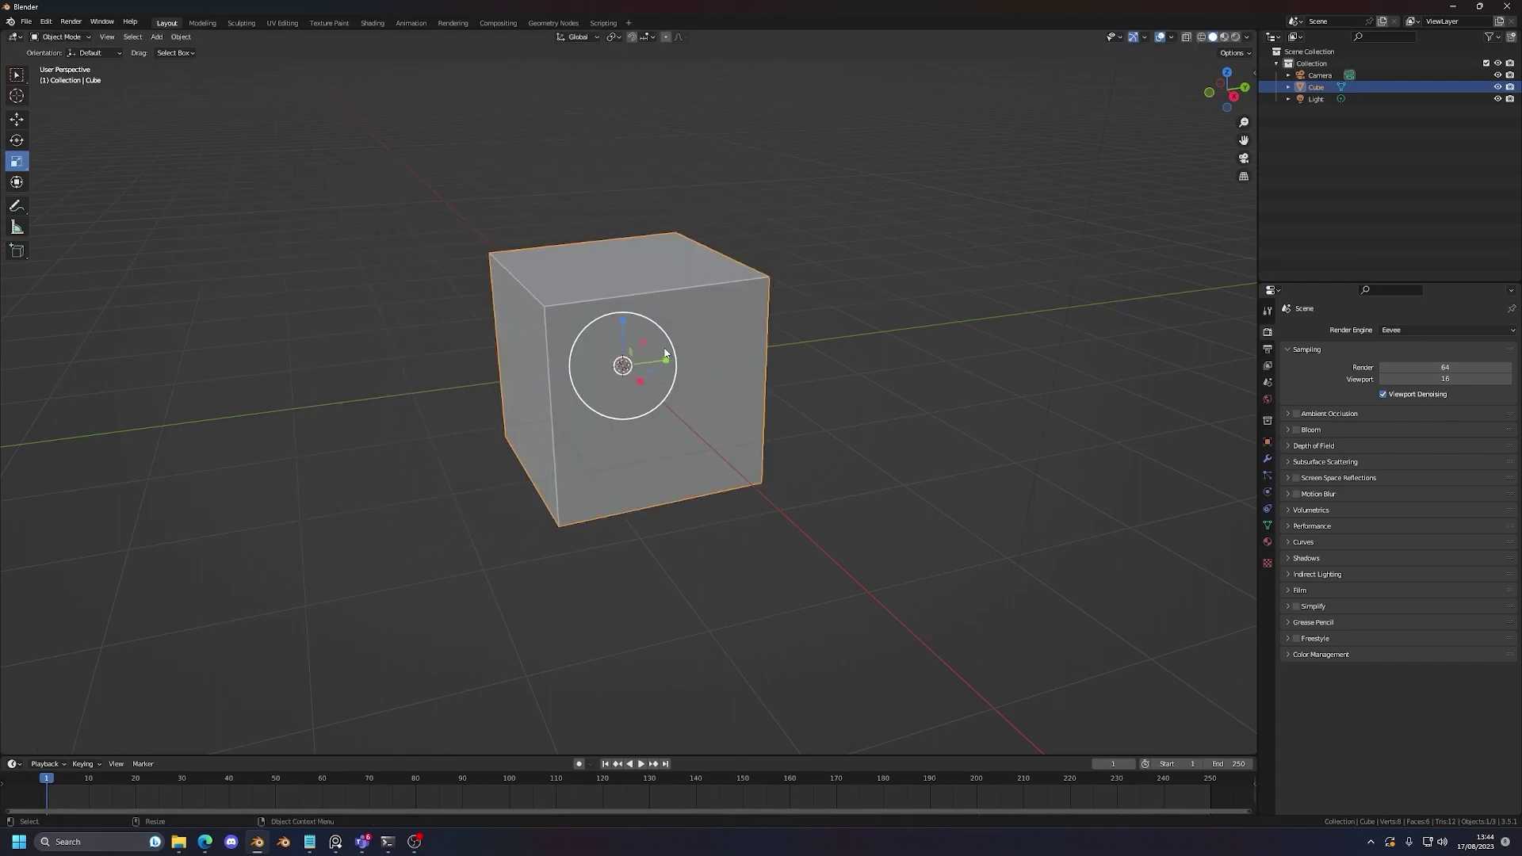
# Step: Stretch the cube slightly along the Y axis with the Scale tool, undo it and cycle through the scale tool variants
pyautogui.moveTo(671, 358)
pyautogui.mouseDown()
pyautogui.moveTo(641, 356)
pyautogui.moveTo(699, 349)
pyautogui.mouseUp()
pyautogui.hotkey('ctrl', 'z')
pyautogui.scroll(1, 698, 355)
pyautogui.press('r')
pyautogui.press('r')
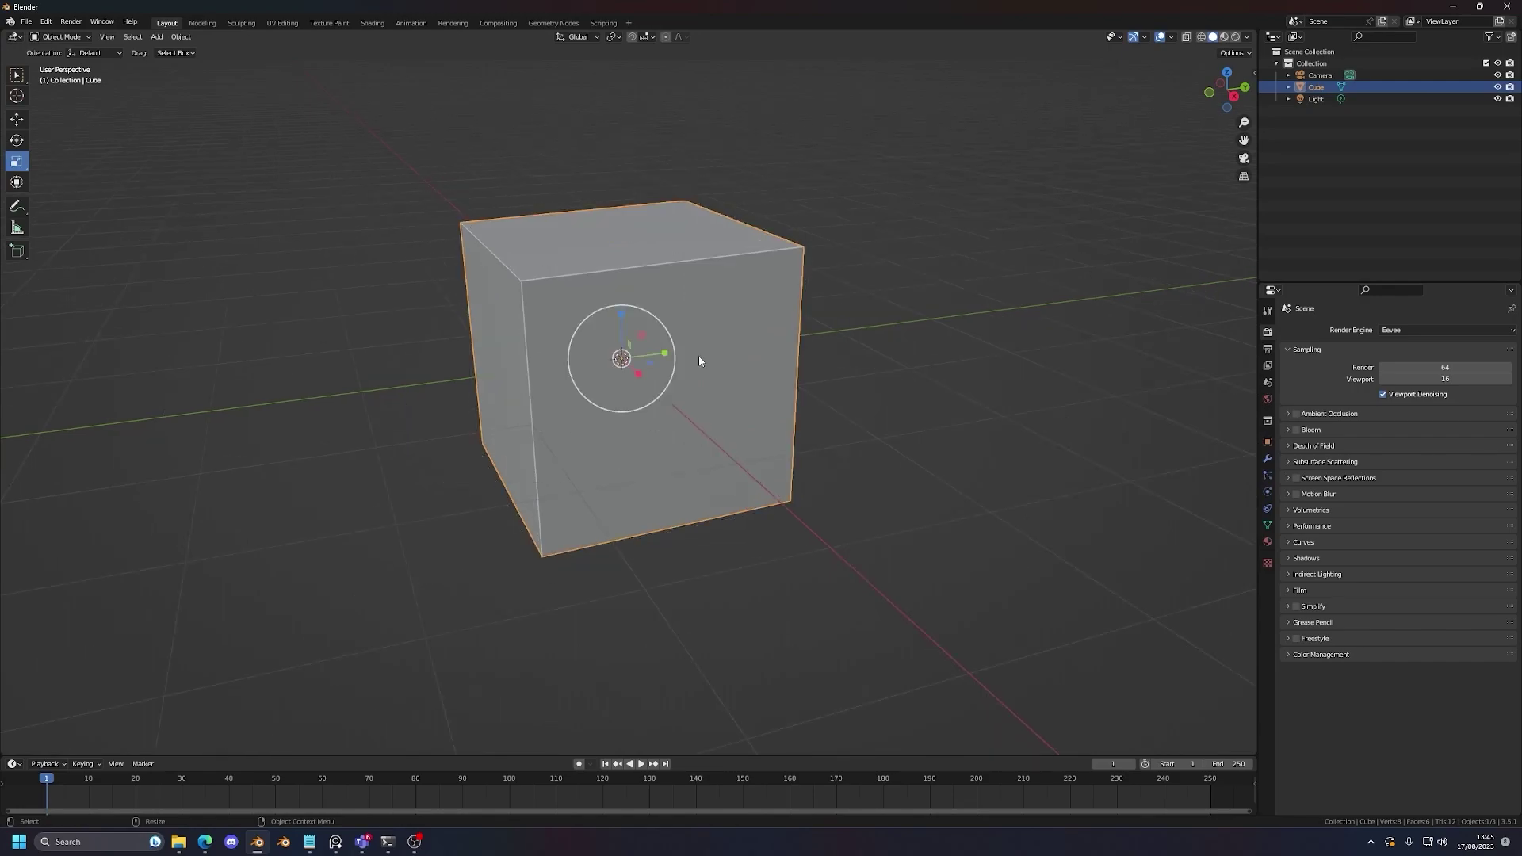
pyautogui.scroll(-1, 698, 356)
pyautogui.scroll(1, 698, 356)
pyautogui.scroll(-4, 698, 356)
pyautogui.moveTo(699, 356); pyautogui.dragTo(715, 365, button='middle')
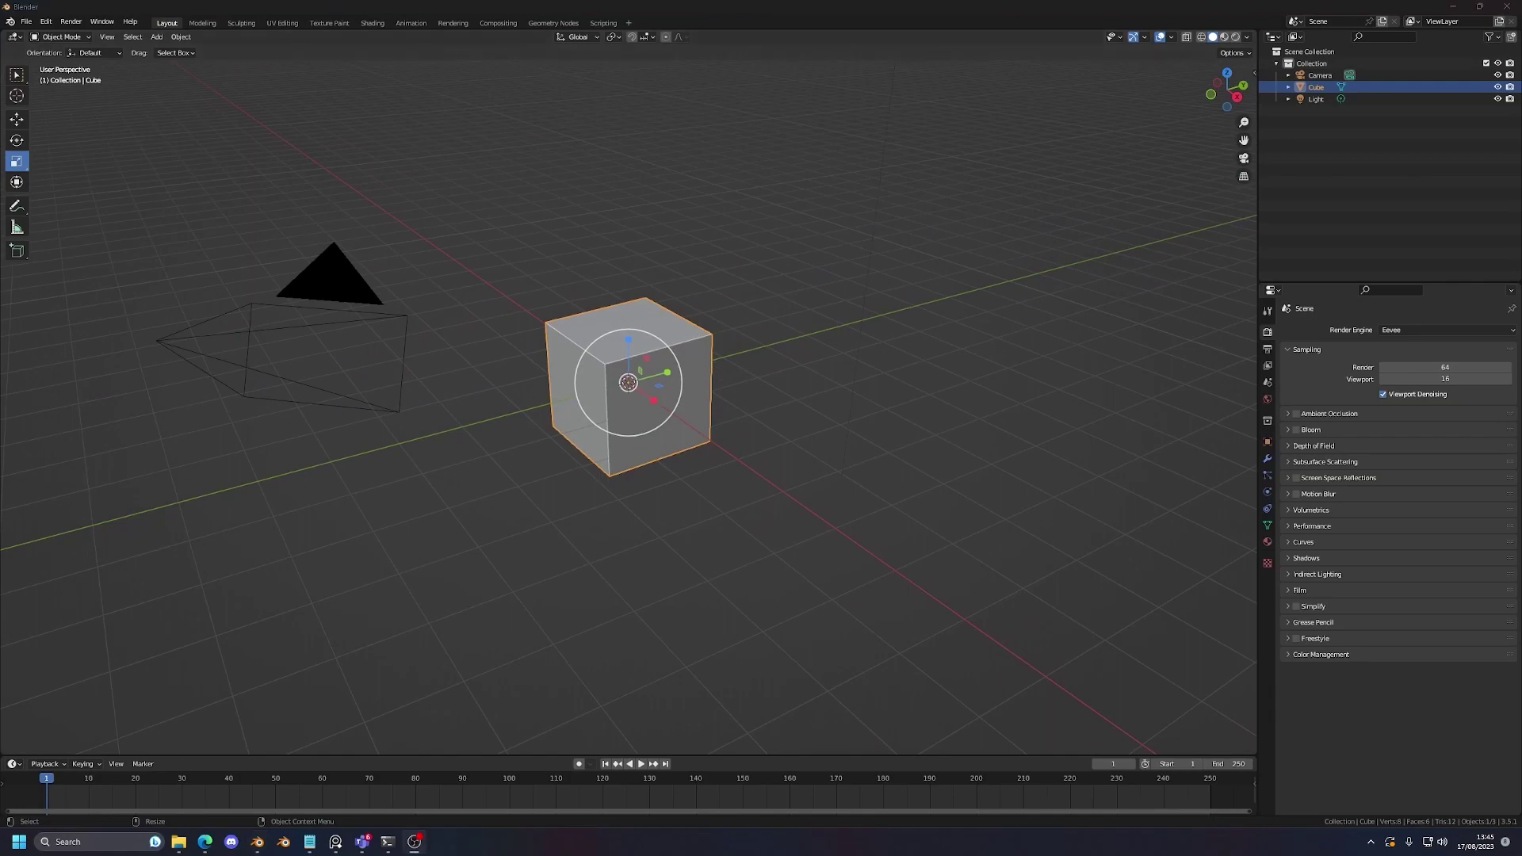
pyautogui.click(812, 314)
pyautogui.scroll(3, 811, 314)
pyautogui.click(698, 339)
pyautogui.scroll(-2, 698, 339)
pyautogui.moveTo(694, 341)
pyautogui.mouseDown(button='middle')
pyautogui.moveTo(677, 340)
pyautogui.moveTo(890, 322)
pyautogui.moveTo(677, 336)
pyautogui.mouseUp(button='middle')
pyautogui.scroll(-3, 728, 331)
pyautogui.scroll(2, 677, 337)
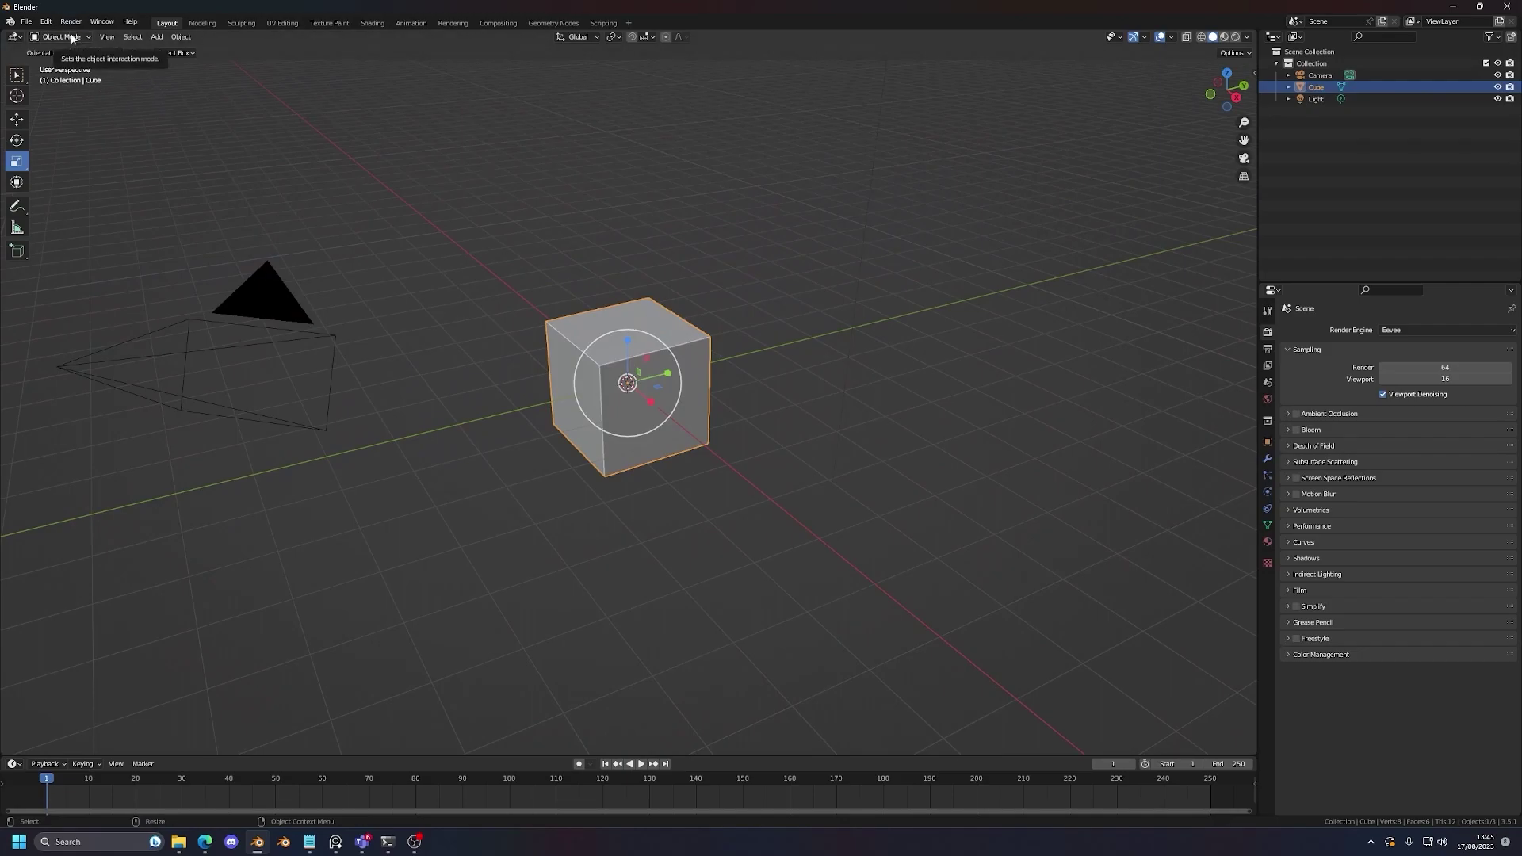
# Step: Activate the Move tool and switch the cube between Object Mode and Edit Mode several times, ending in Edit Mode
pyautogui.press('w')
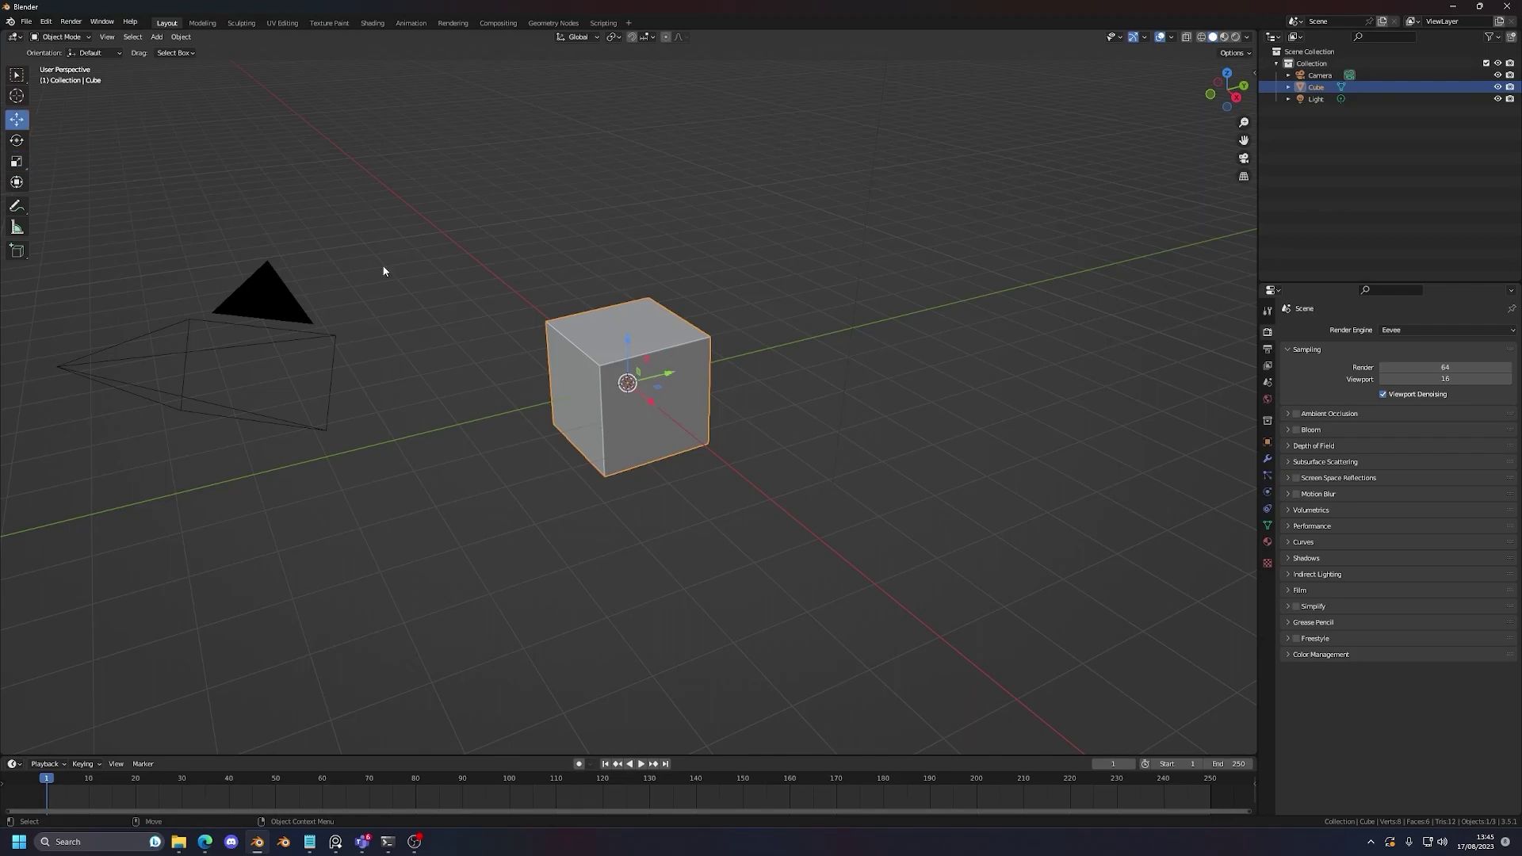
pyautogui.click(61, 37)
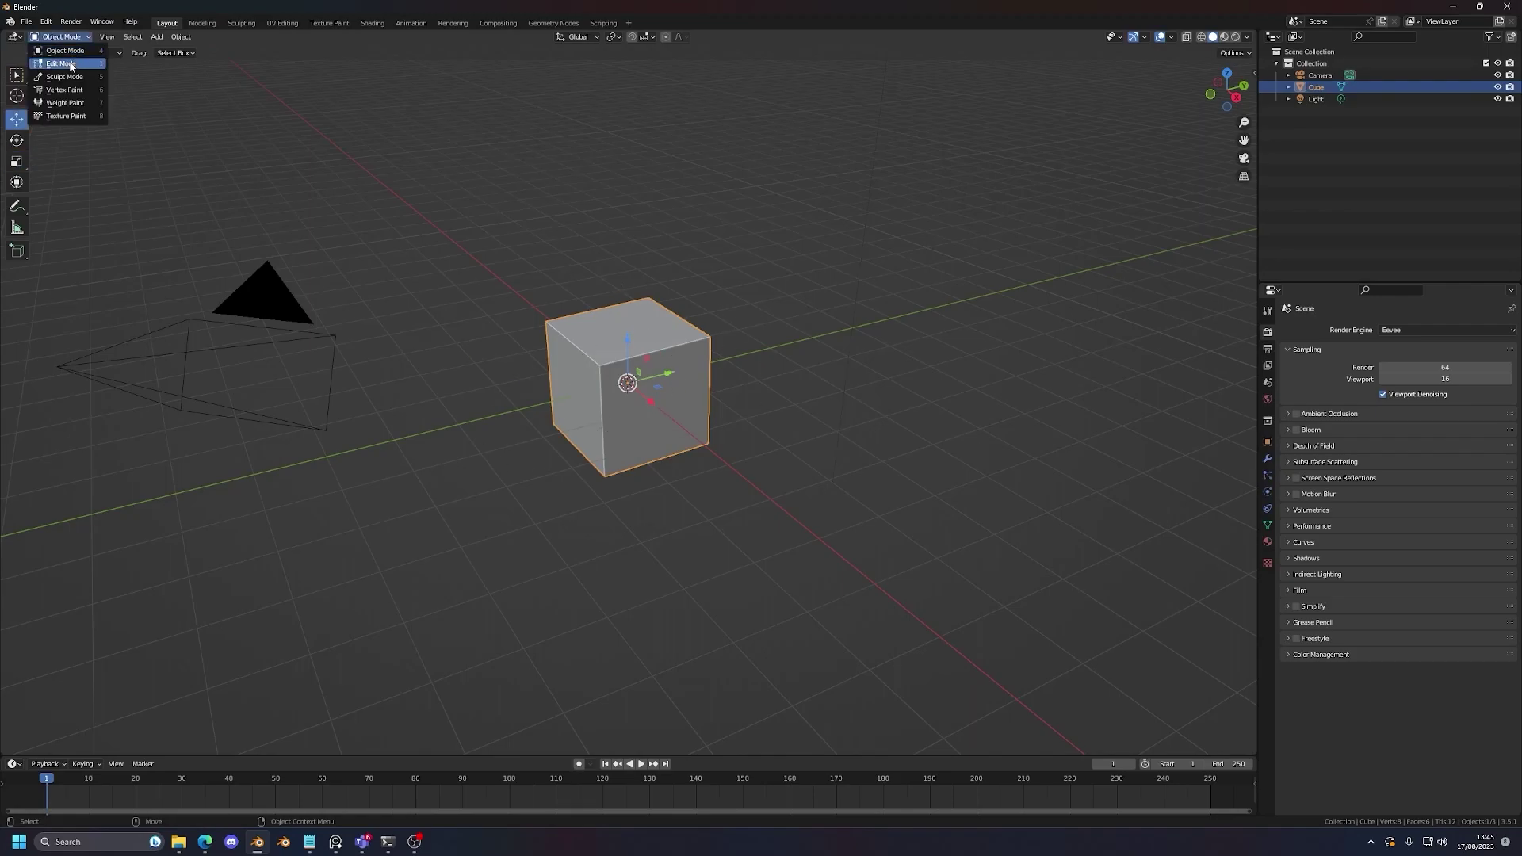
pyautogui.click(71, 63)
pyautogui.press('Tab')
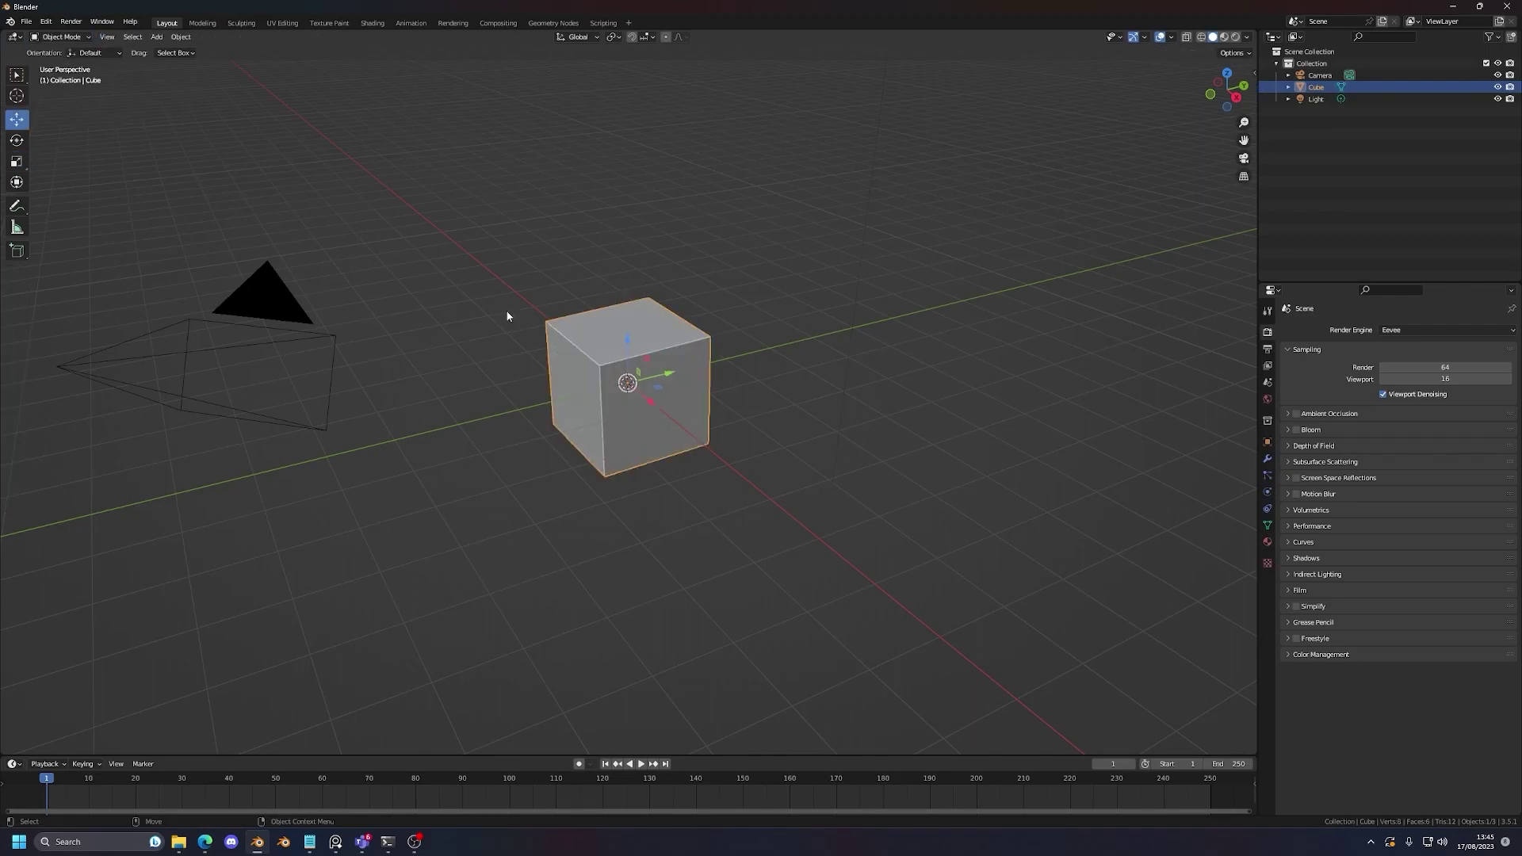
pyautogui.press('Tab')
pyautogui.press('Tab')
pyautogui.press('Tab')
pyautogui.press('Tab')
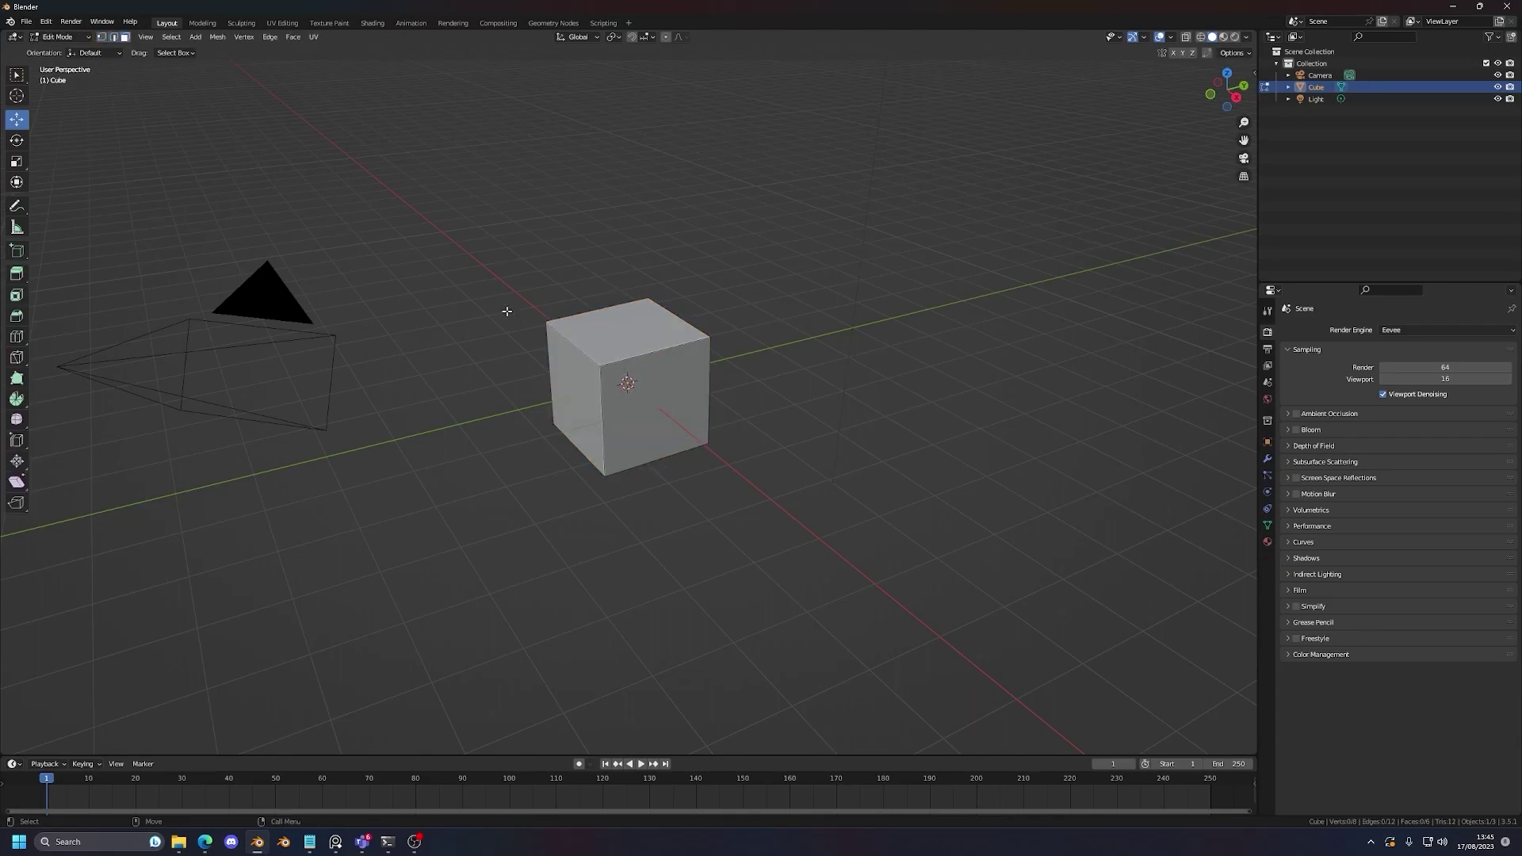
pyautogui.press('Tab')
pyautogui.press('Tab')
pyautogui.press('Tab')
pyautogui.press('Tab')
pyautogui.press('Tab')
# Step: Widen the viewport toolbar so that the tool names show beside their icons
pyautogui.scroll(3, 616, 370)
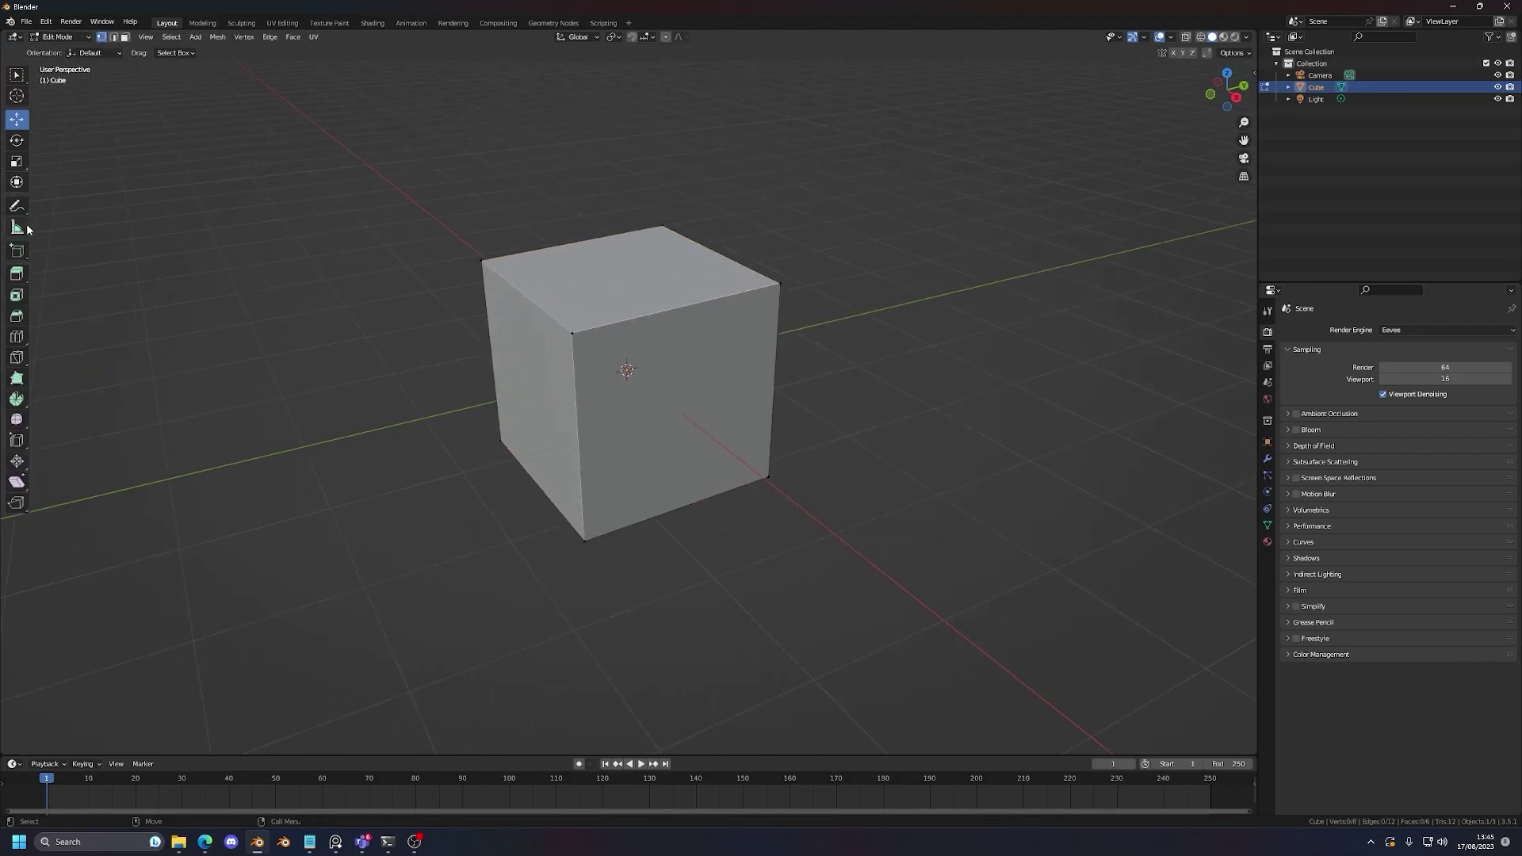
pyautogui.moveTo(28, 206); pyautogui.dragTo(115, 206)
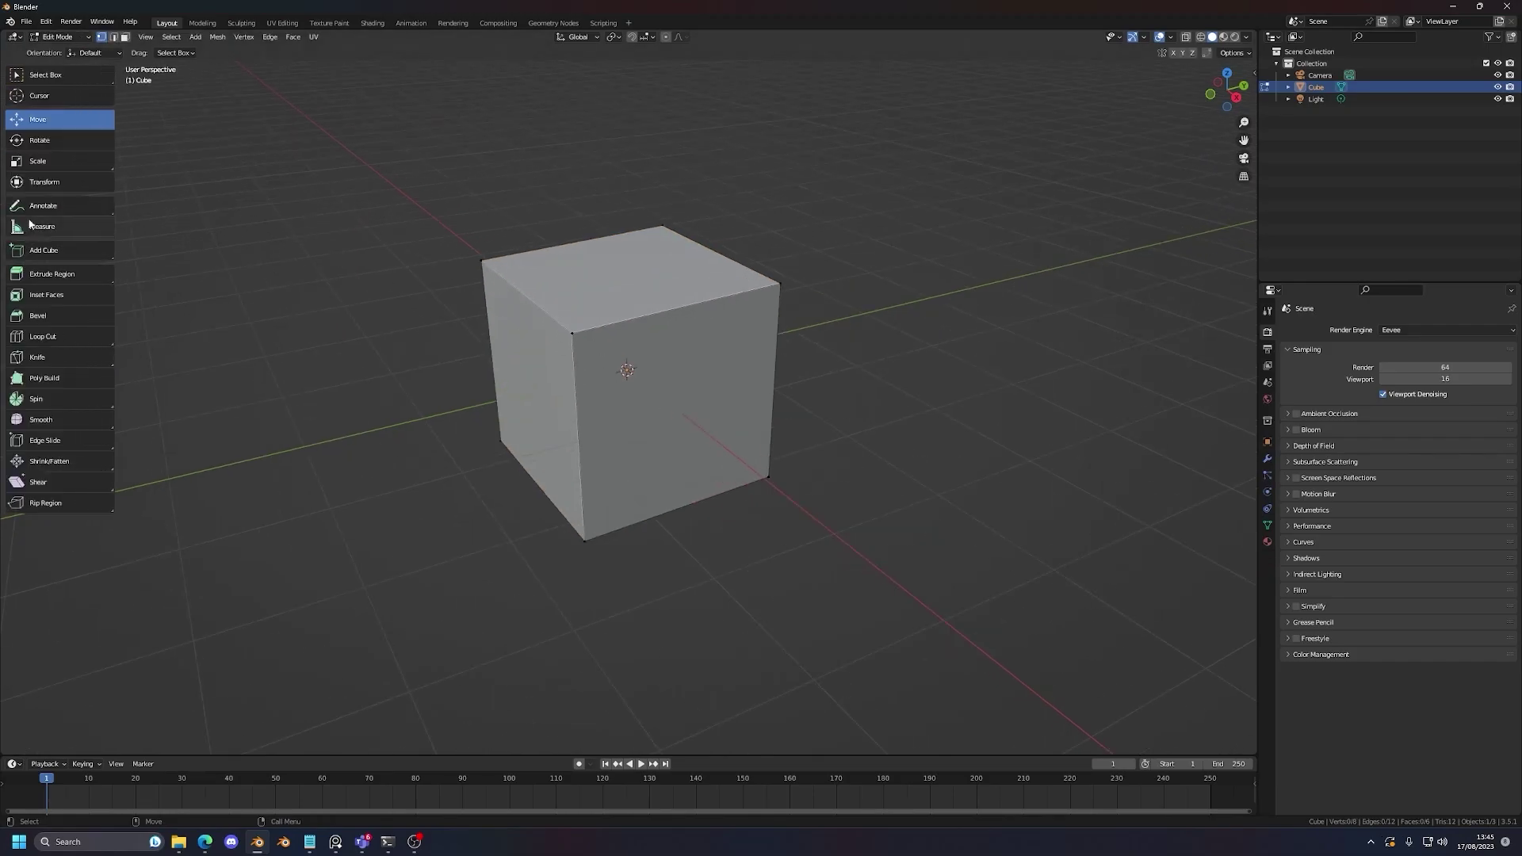
# Step: Select the cube's near upper corner vertex, then in face selection mode select the top face and a side face
pyautogui.click(566, 338)
pyautogui.press('3')
pyautogui.click(581, 305)
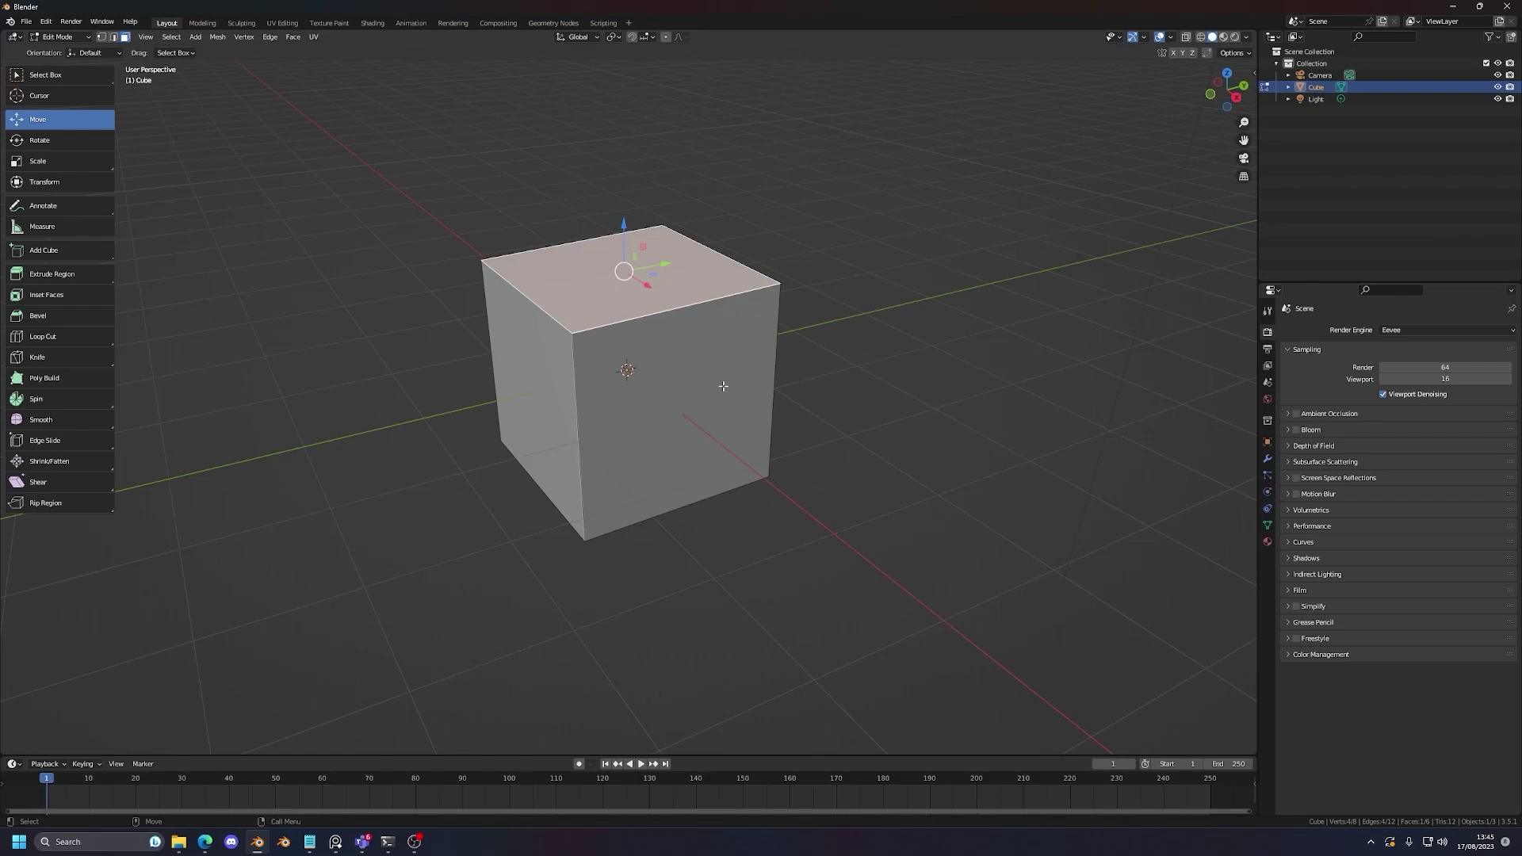
pyautogui.scroll(1, 723, 386)
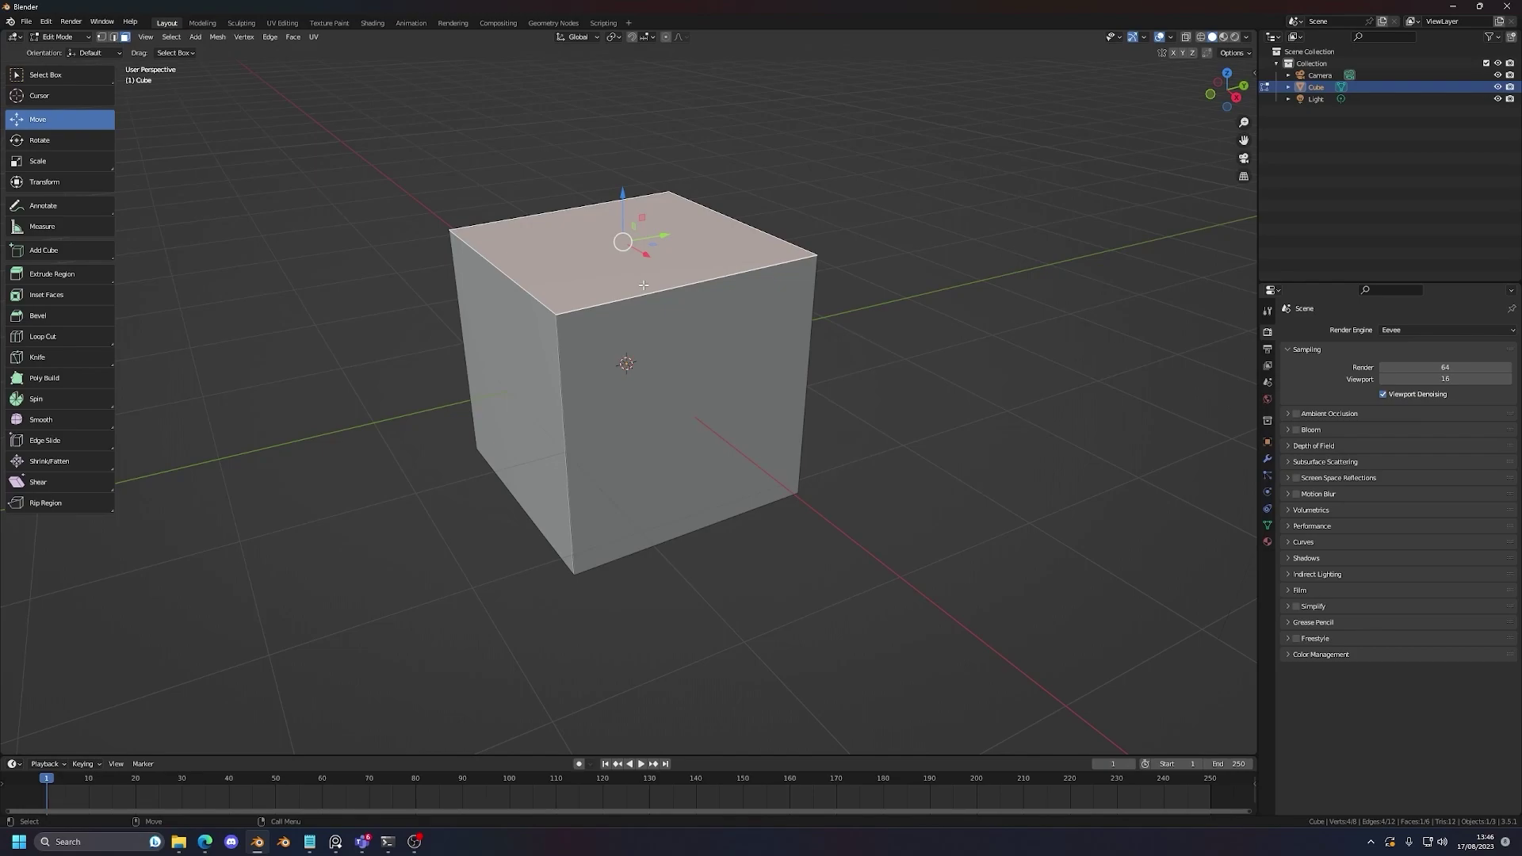
pyautogui.click(686, 361)
# Step: In vertex selection mode, select two diagonally opposite corner vertices of the same side face
pyautogui.press('1')
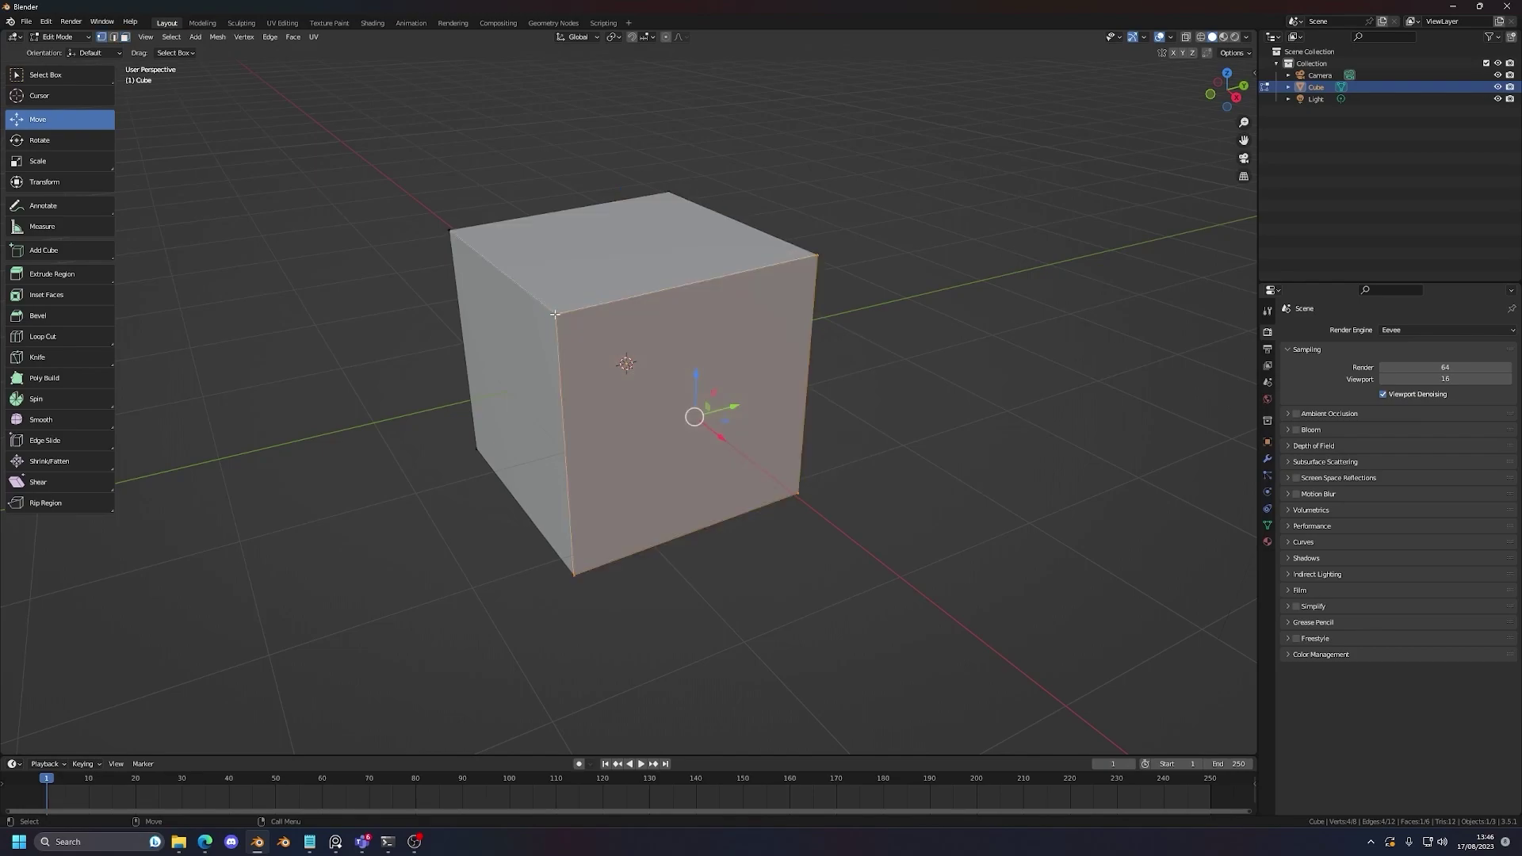
pyautogui.click(557, 314)
pyautogui.keyDown('shift'); pyautogui.click(796, 490); pyautogui.keyUp('shift')
pyautogui.moveTo(822, 507); pyautogui.dragTo(805, 505, button='middle')
pyautogui.scroll(2, 805, 505)
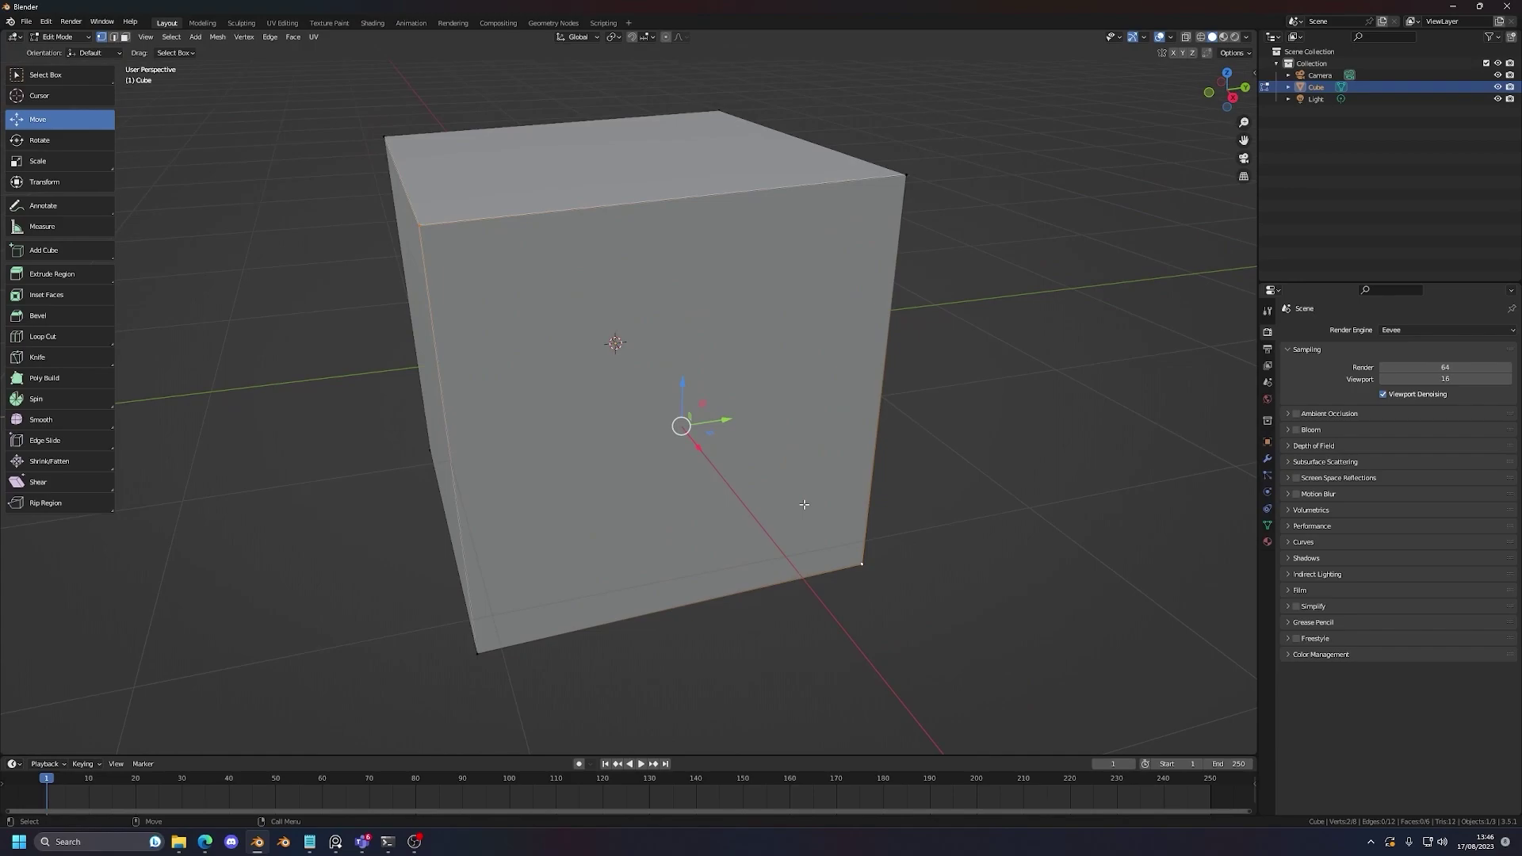
# Step: Return to Object Mode and add a Triangulate modifier to the cube
pyautogui.press('Tab')
pyautogui.click(1267, 458)
pyautogui.click(1315, 339)
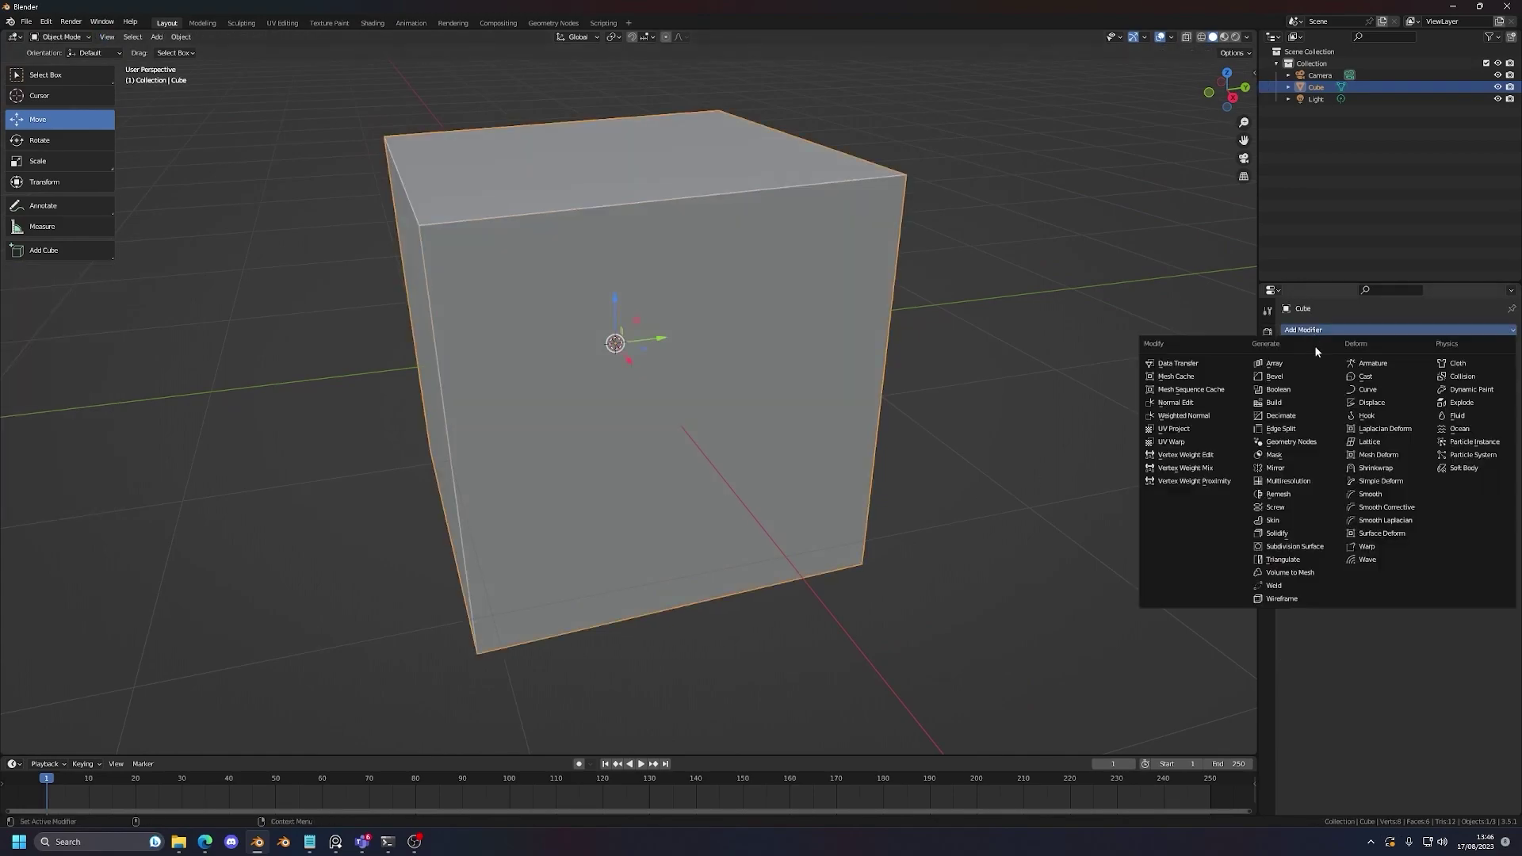
pyautogui.click(1312, 566)
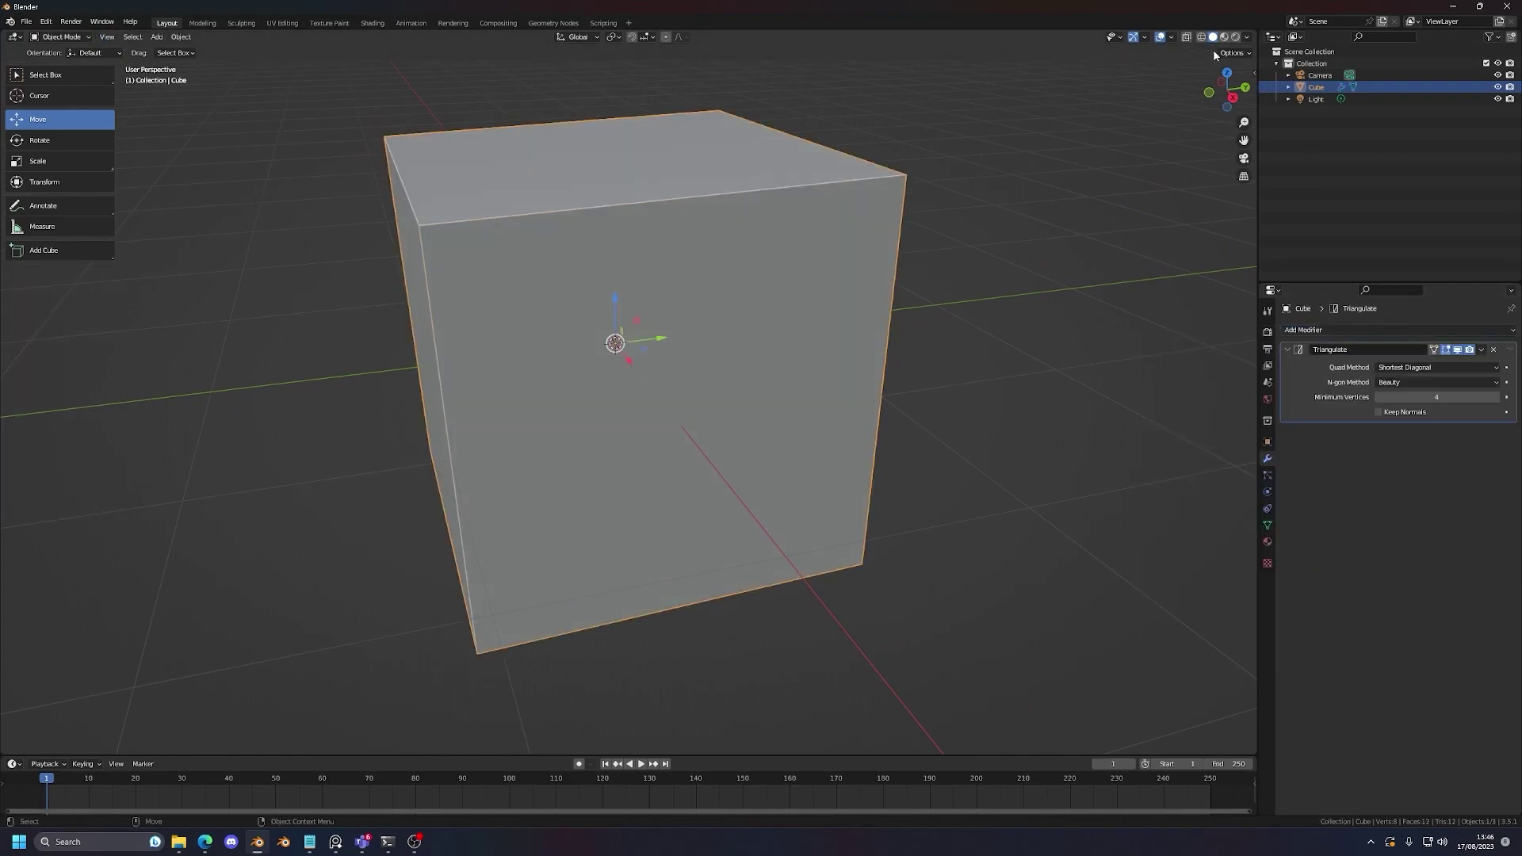
# Step: Enable the Wireframe overlay in the viewport to inspect the triangulated faces of the cube
pyautogui.click(1172, 37)
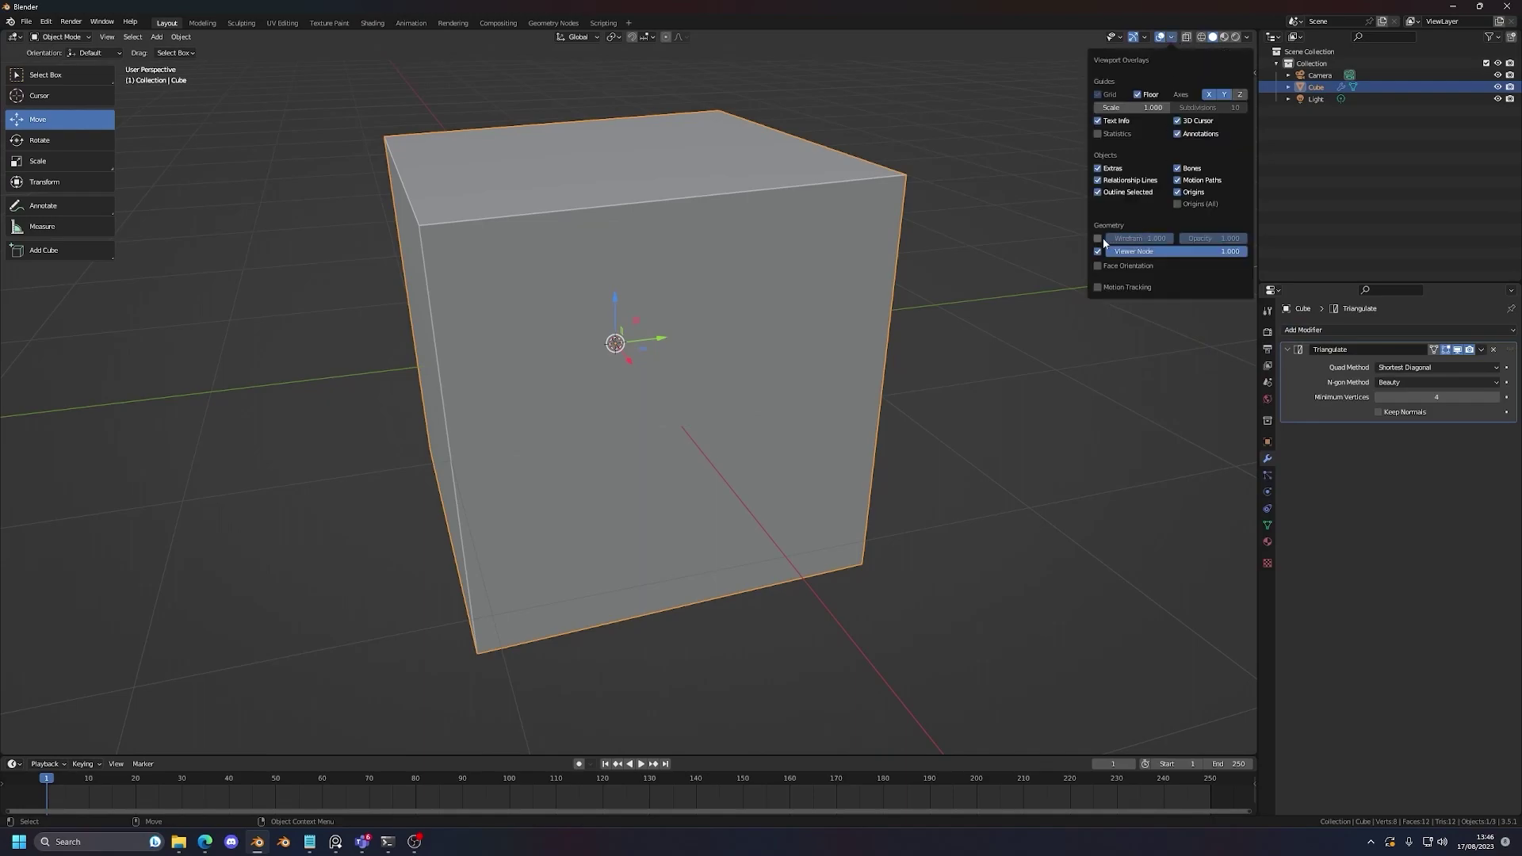
pyautogui.click(1097, 239)
pyautogui.click(967, 340)
pyautogui.moveTo(967, 340); pyautogui.dragTo(780, 410, button='middle')
pyautogui.click(780, 409)
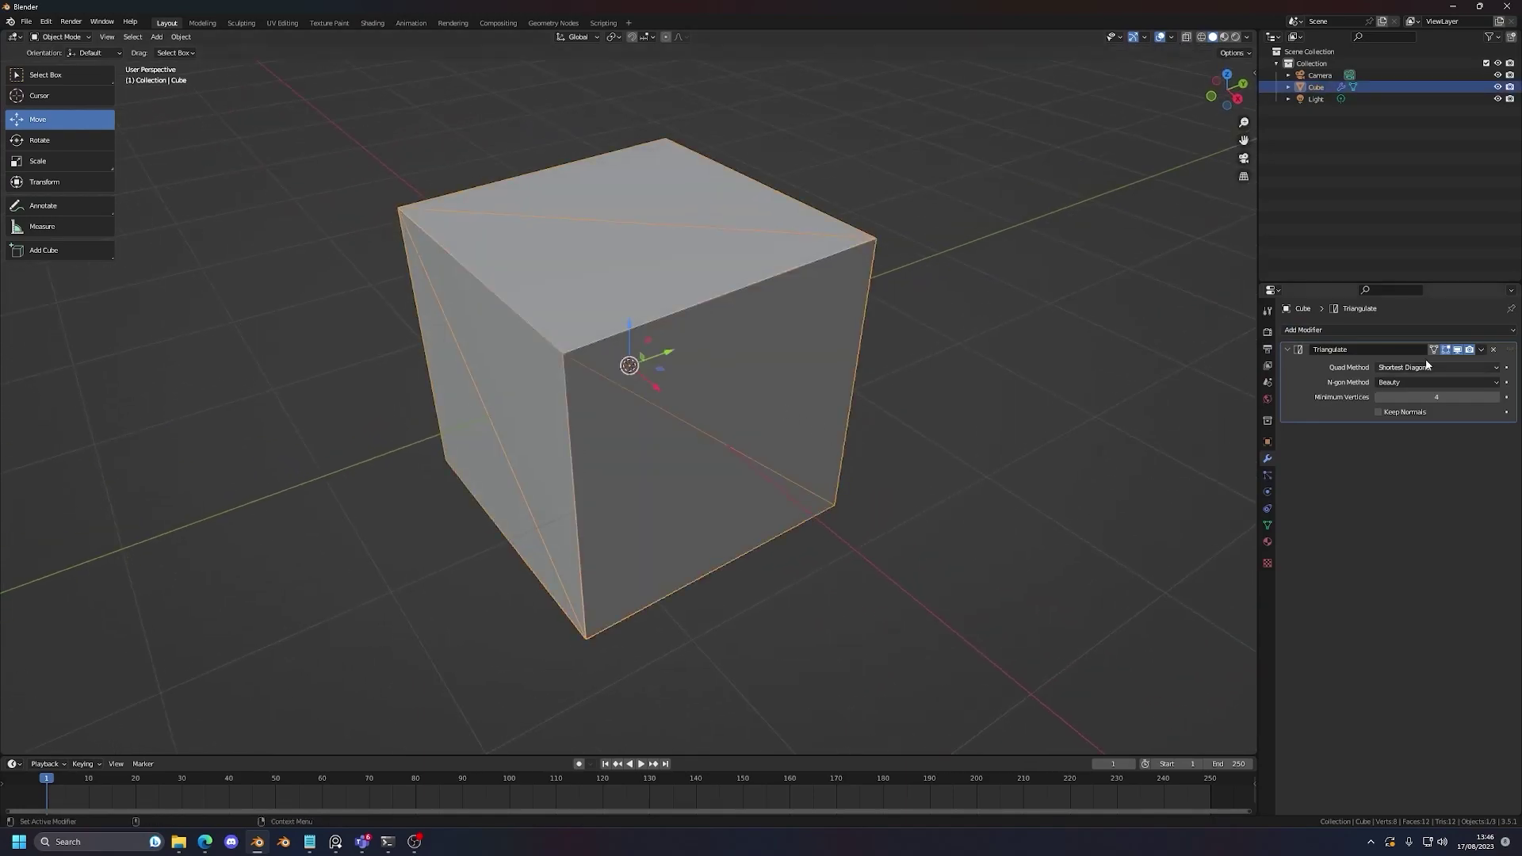
pyautogui.moveTo(910, 454); pyautogui.dragTo(837, 442, button='middle')
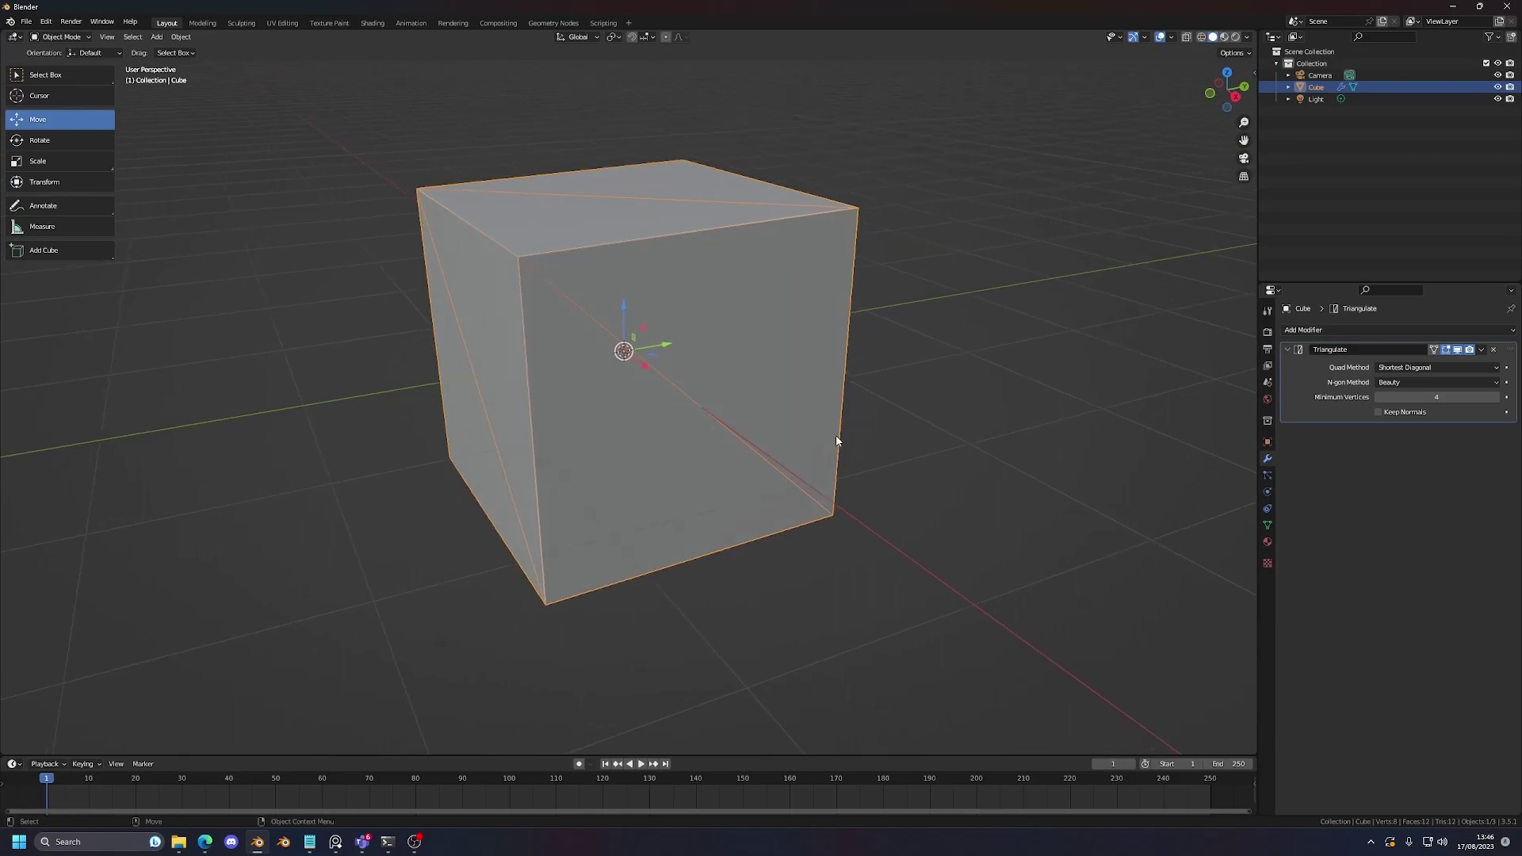
# Step: In Edit Mode, select the two corner vertices joined by the side face's diagonal, then toggle Object Mode and Edit Mode
pyautogui.press('Tab')
pyautogui.click(717, 422)
pyautogui.moveTo(717, 421)
pyautogui.mouseDown(button='middle')
pyautogui.moveTo(674, 412)
pyautogui.moveTo(691, 424)
pyautogui.mouseUp(button='middle')
pyautogui.press('1')
pyautogui.click(458, 237)
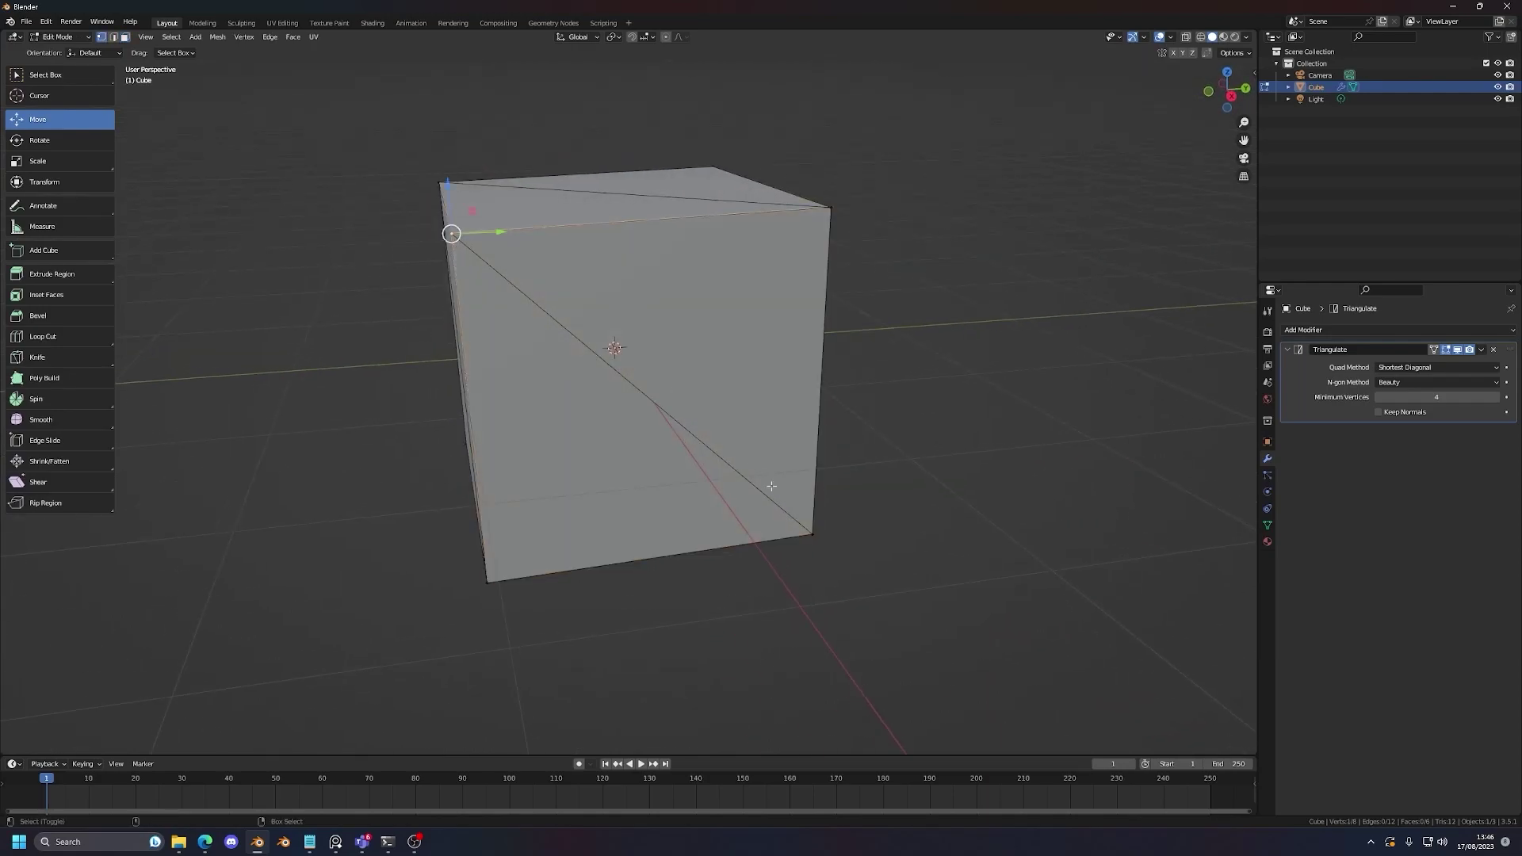
pyautogui.keyDown('shift'); pyautogui.click(796, 524); pyautogui.keyUp('shift')
pyautogui.press('Tab')
pyautogui.moveTo(796, 524); pyautogui.dragTo(646, 436, button='middle')
pyautogui.press('Tab')
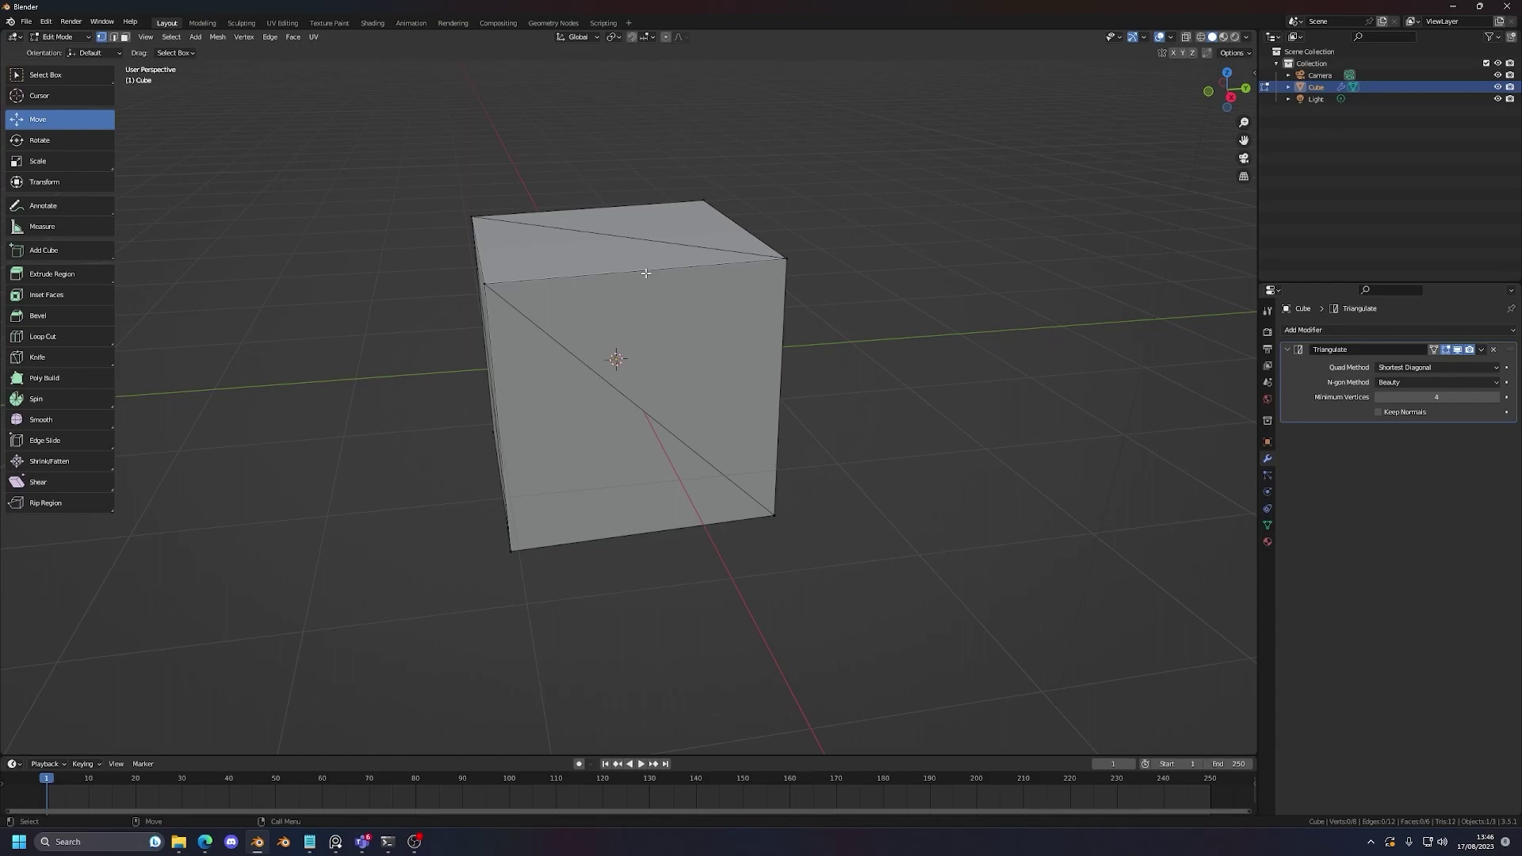
# Step: Remove the Triangulate modifier from the cube and open the viewport overlay settings
pyautogui.scroll(3, 646, 272)
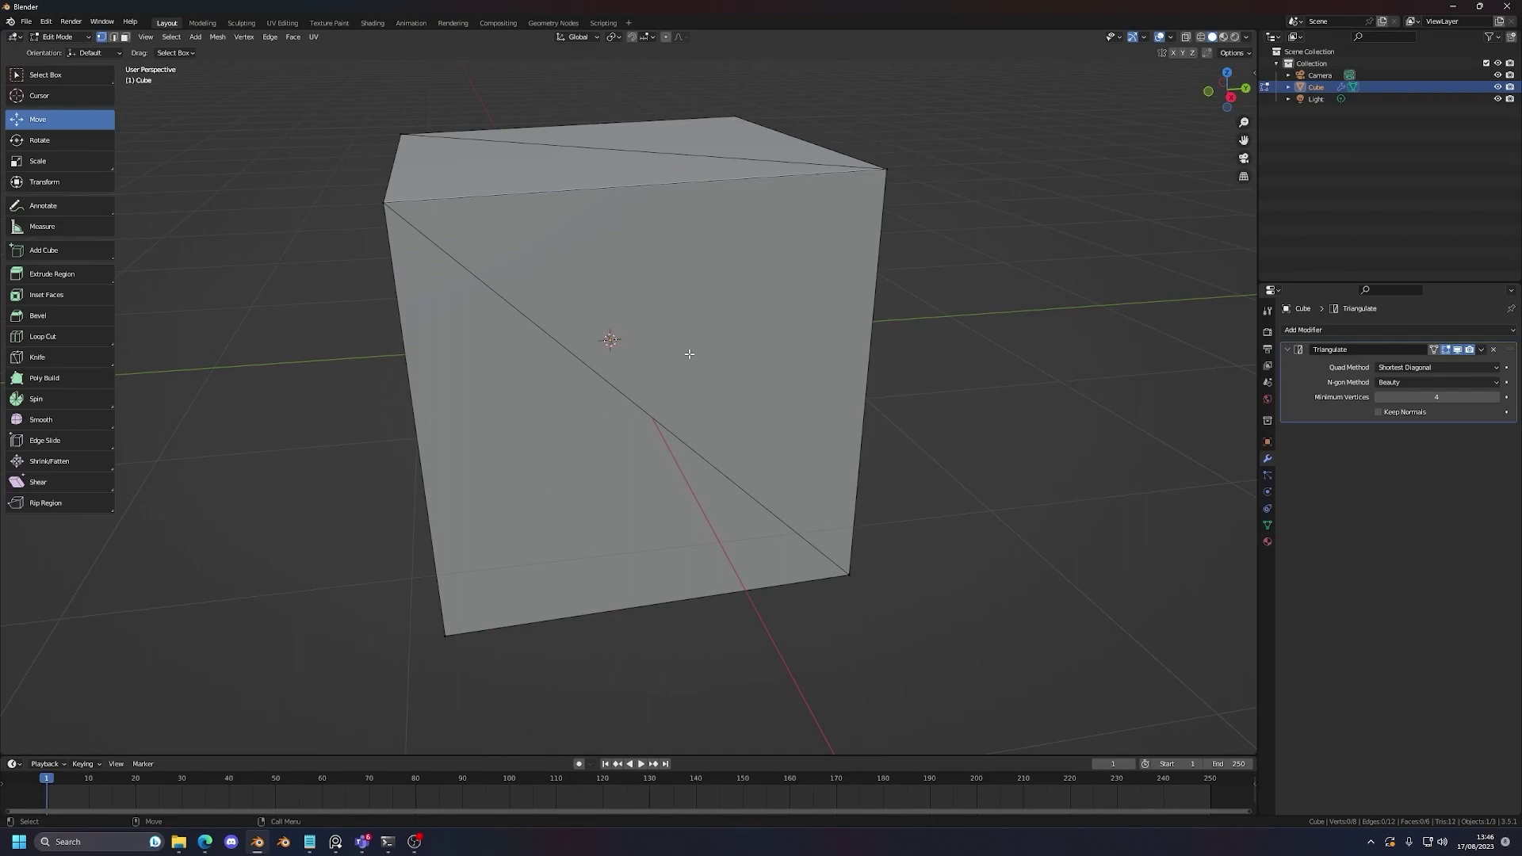
pyautogui.click(1494, 351)
pyautogui.click(1171, 37)
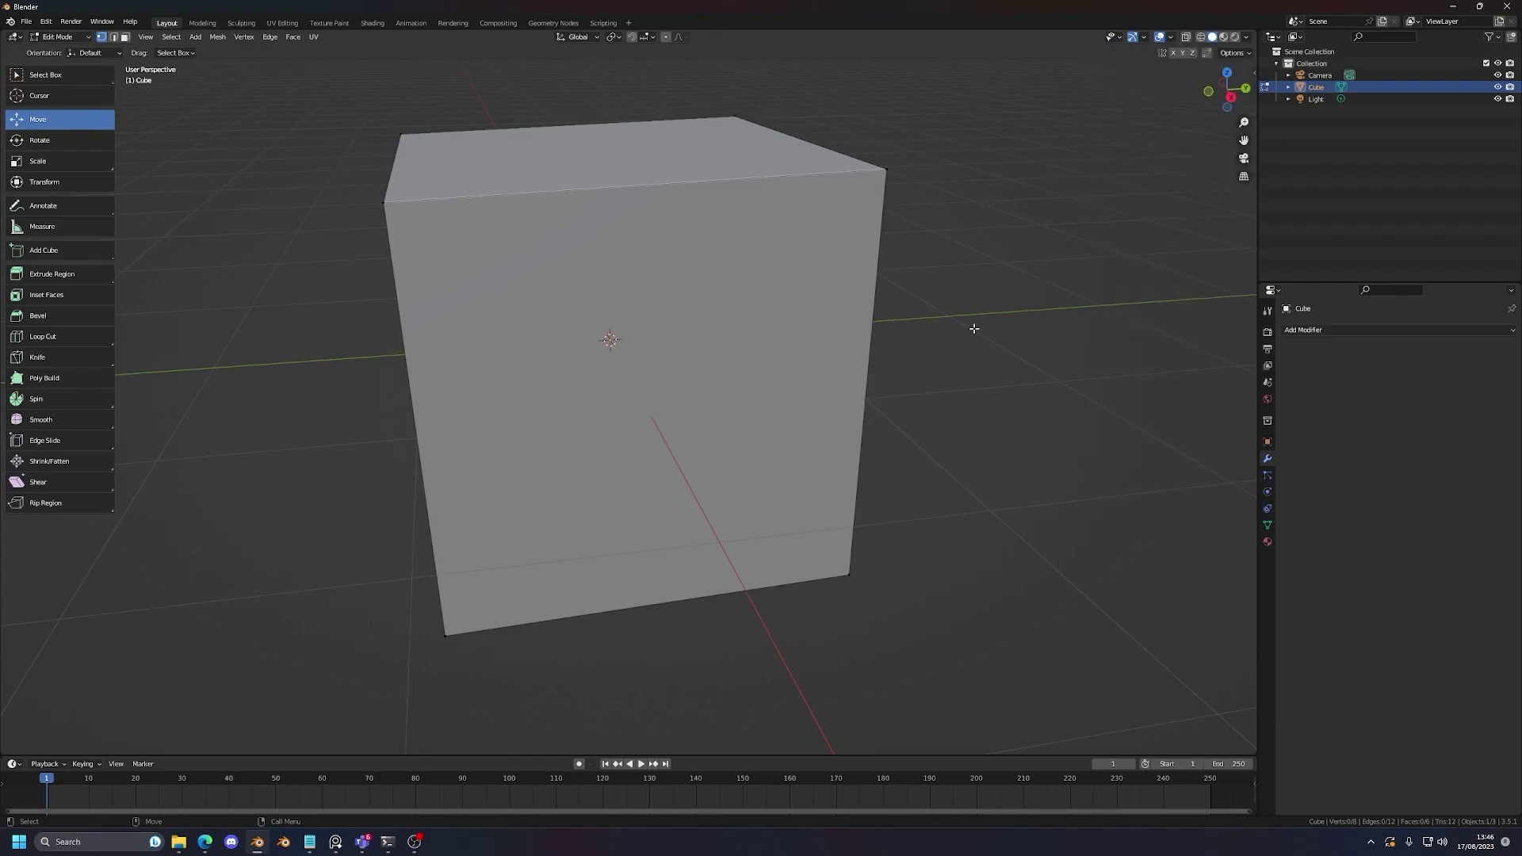
pyautogui.press('Tab')
pyautogui.press('Tab')
# Step: Select the cube's near upper corner vertex in Edit Mode
pyautogui.scroll(-2, 533, 306)
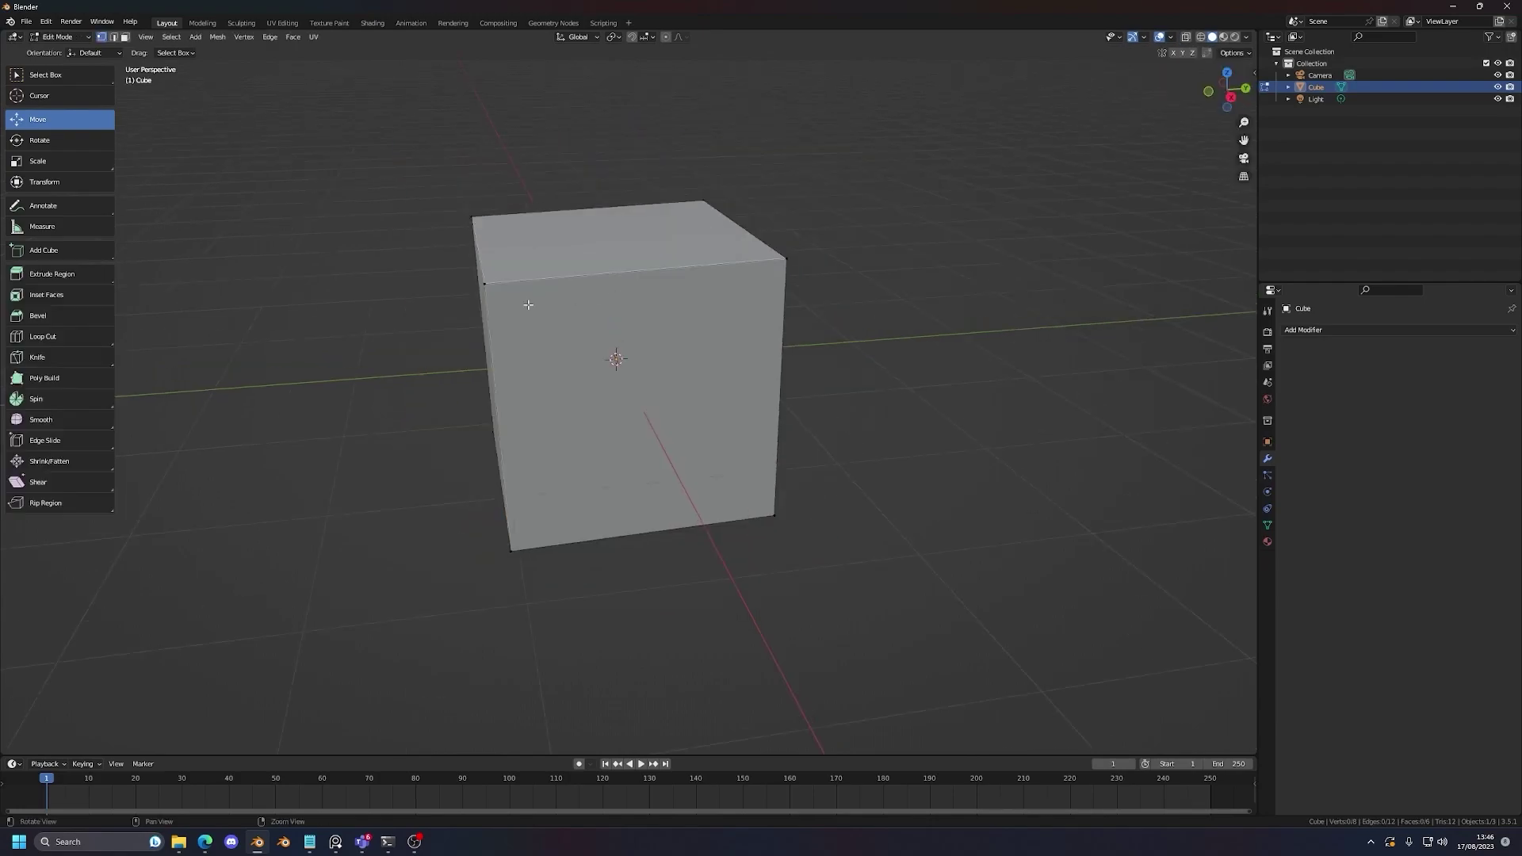
pyautogui.moveTo(526, 306); pyautogui.dragTo(556, 314, button='middle')
pyautogui.click(532, 304)
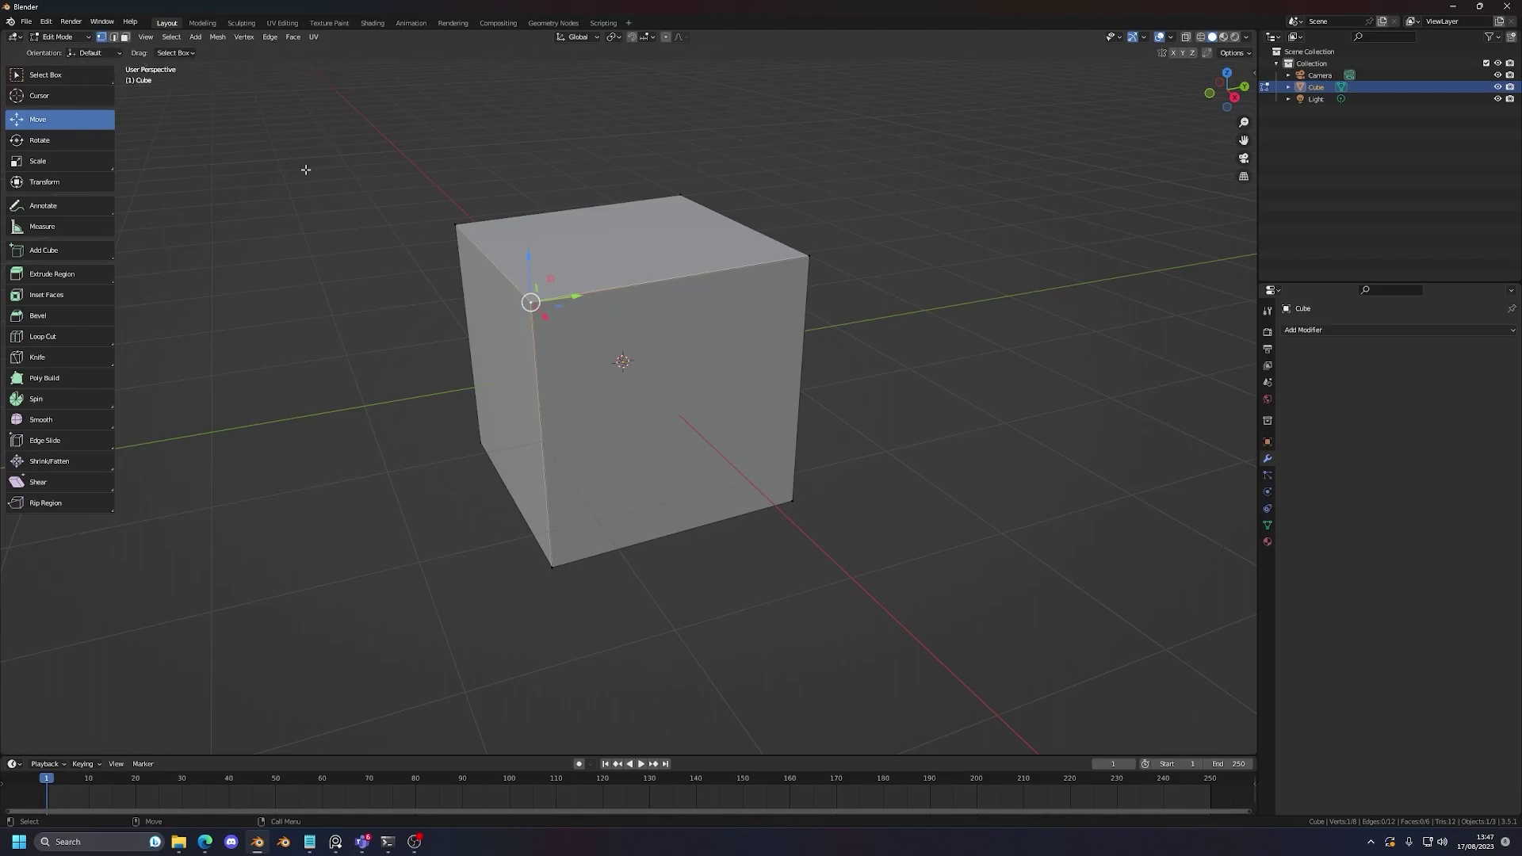
# Step: Select another upper corner vertex and cycle through the Rotate, Scale and Move tools, ending on Move
pyautogui.scroll(3, 816, 269)
pyautogui.click(954, 201)
pyautogui.moveTo(954, 201); pyautogui.dragTo(847, 200, button='middle')
pyautogui.click(833, 152)
pyautogui.press('e')
pyautogui.press('r')
pyautogui.press('w')
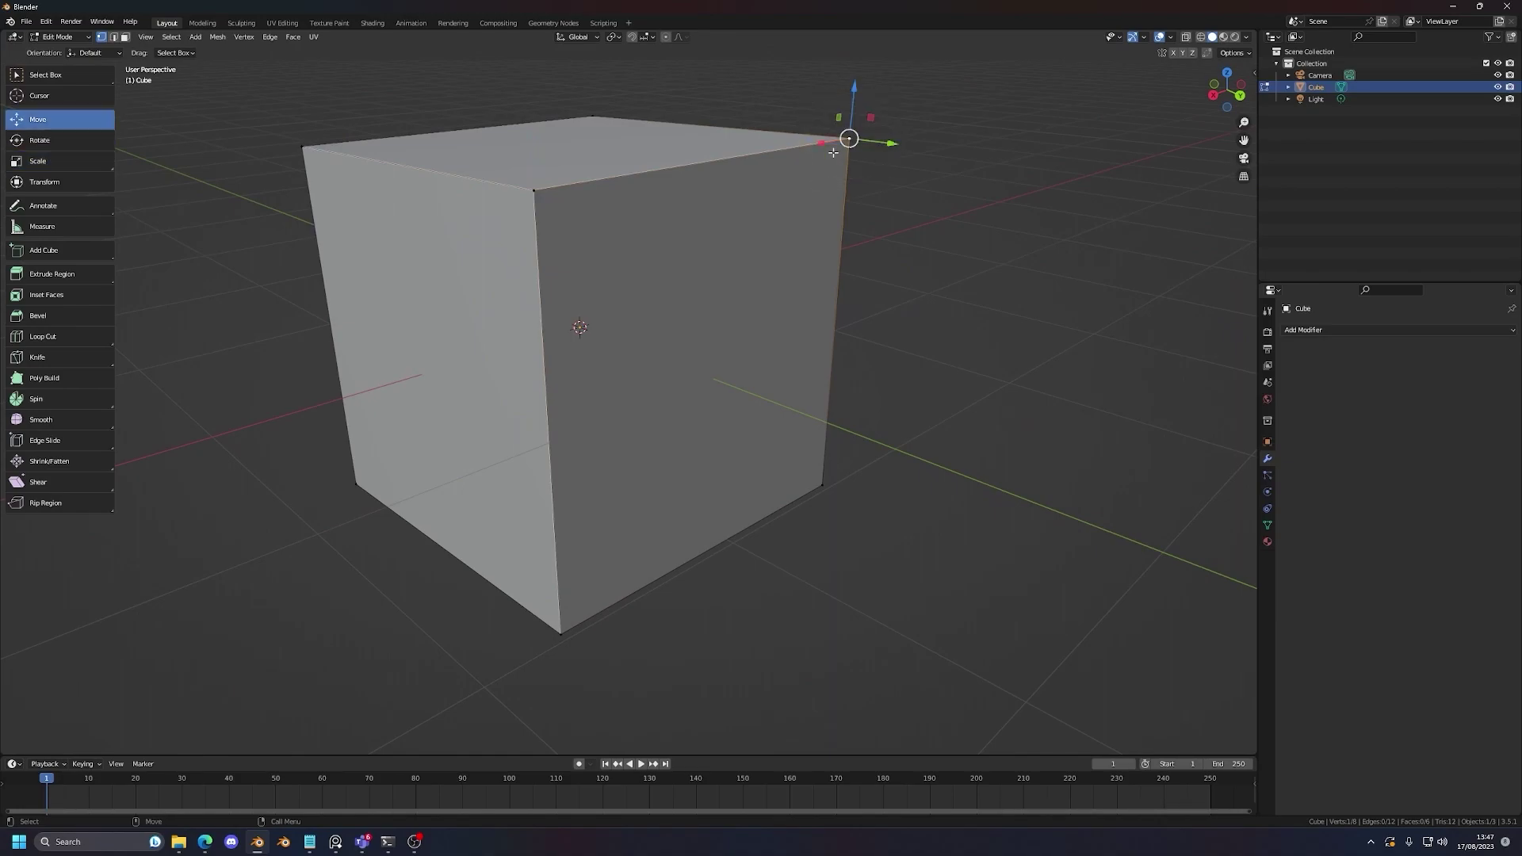
pyautogui.press('e')
pyautogui.press('w')
# Step: Move two diagonally opposite top vertices of the cube down along Z and select the warped top face
pyautogui.moveTo(845, 87); pyautogui.dragTo(827, 283)
pyautogui.click(321, 131)
pyautogui.moveTo(294, 100); pyautogui.dragTo(318, 285)
pyautogui.moveTo(318, 285); pyautogui.dragTo(718, 229, button='middle')
pyautogui.click(726, 225)
# Step: Join the two lowered top vertices using Connect Vertex Pairs, inspect the new edge and undo it
pyautogui.press('1')
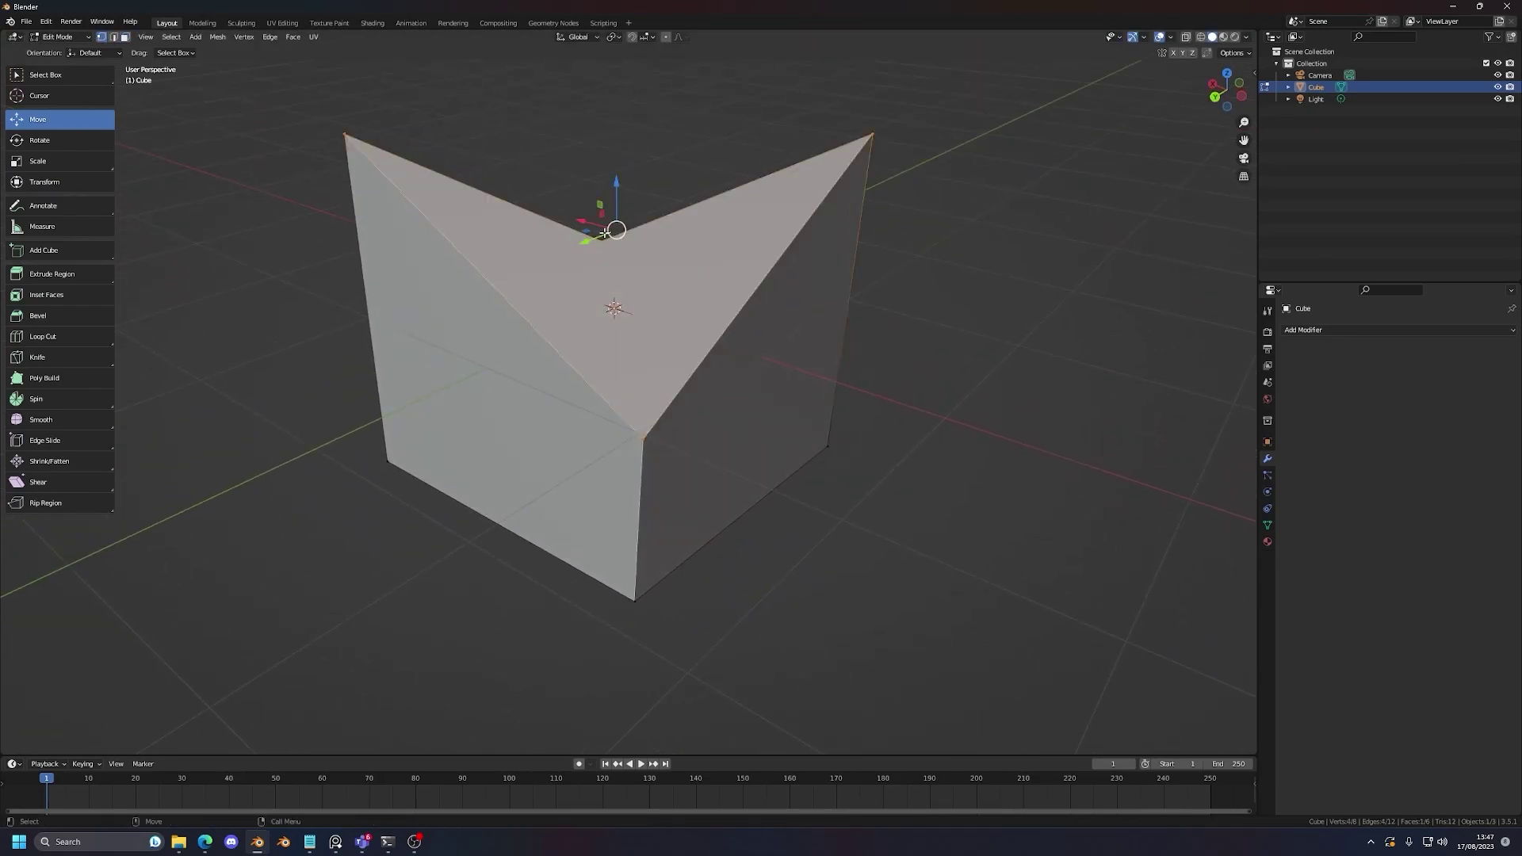
pyautogui.click(604, 242)
pyautogui.keyDown('shift'); pyautogui.click(641, 437); pyautogui.keyUp('shift')
pyautogui.rightClick(665, 424)
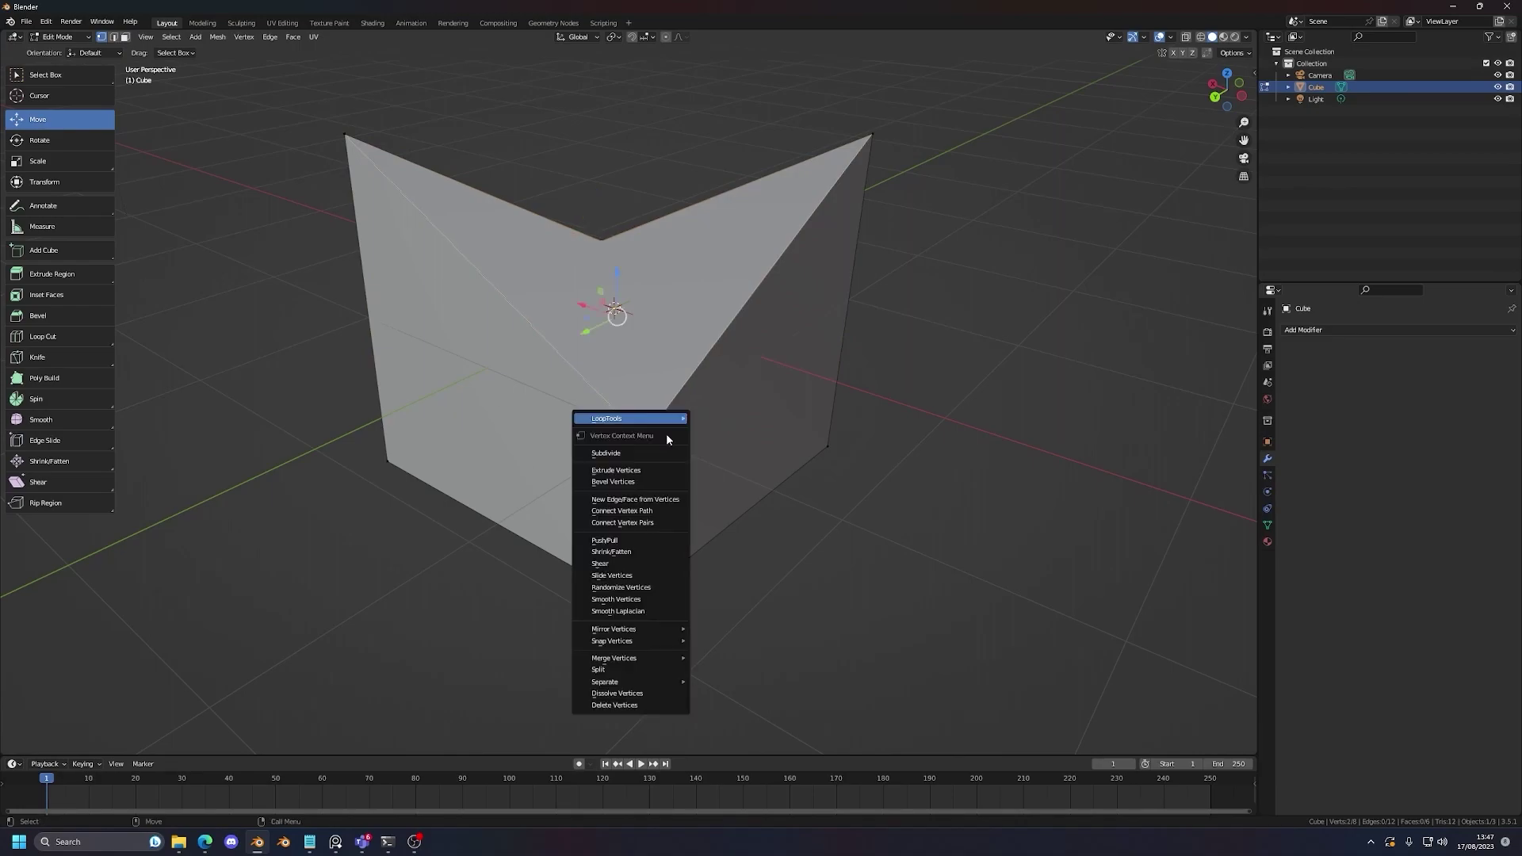
pyautogui.click(655, 522)
pyautogui.scroll(1, 660, 477)
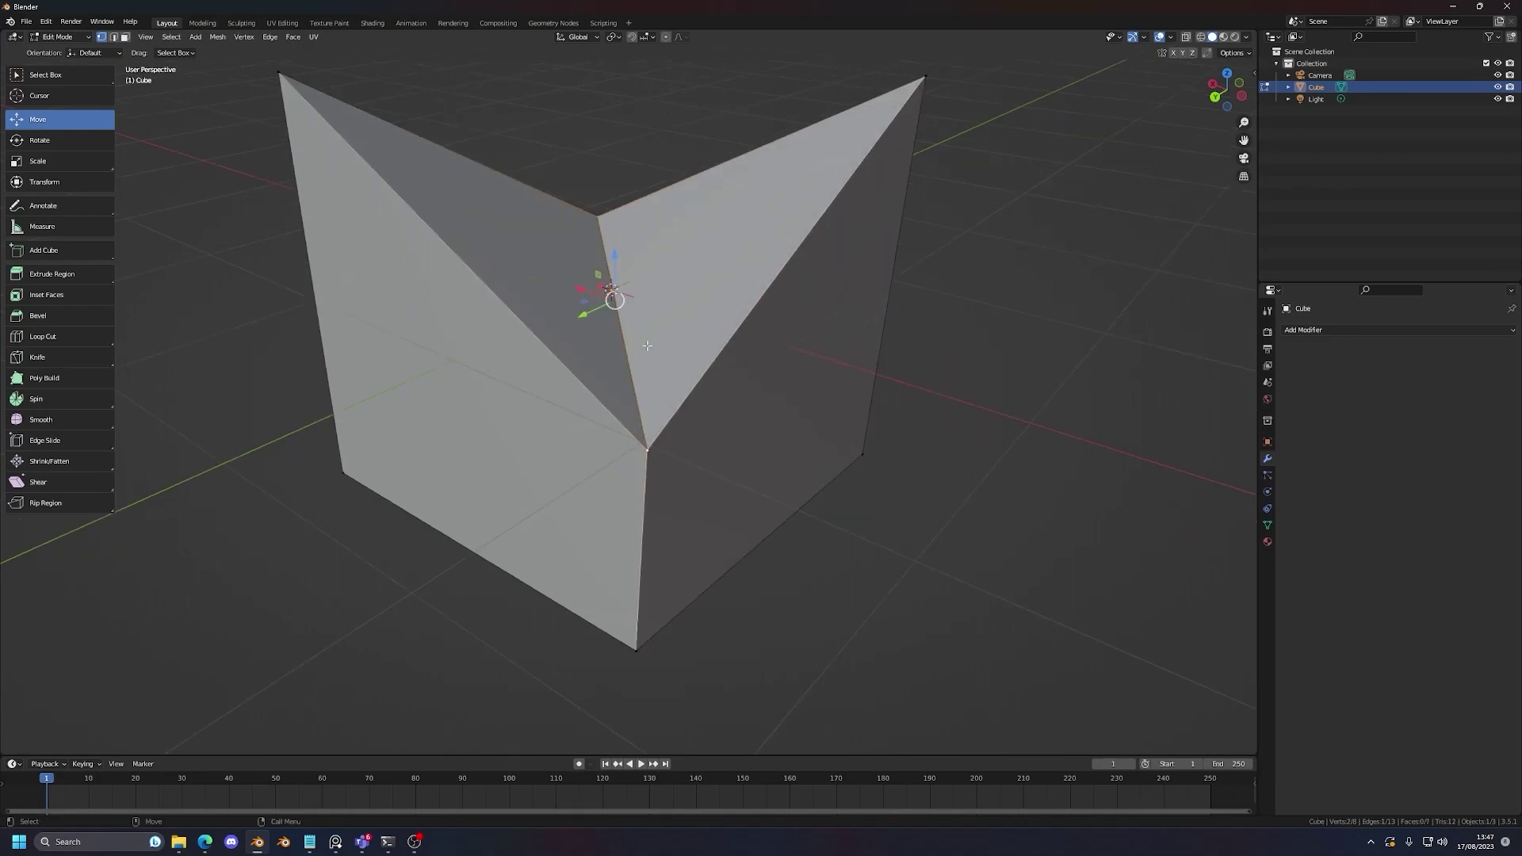
pyautogui.moveTo(647, 305); pyautogui.dragTo(646, 356, button='middle')
pyautogui.hotkey('ctrl', 'z')
# Step: Select the two raised top corner vertices and connect them with an edge across the top face
pyautogui.scroll(-3, 697, 290)
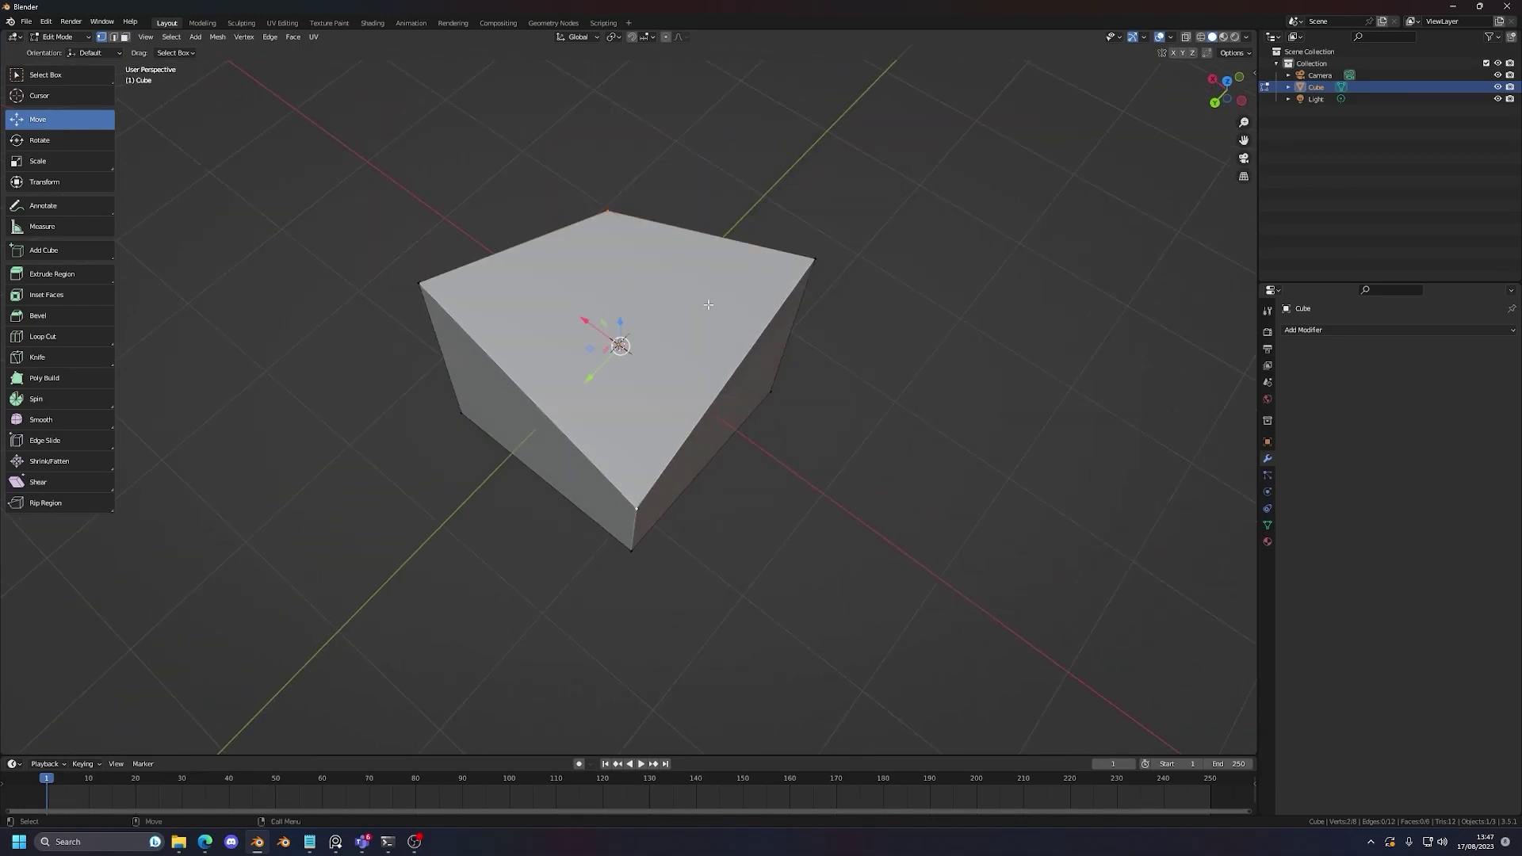
pyautogui.click(415, 278)
pyautogui.keyDown('shift'); pyautogui.click(821, 262); pyautogui.keyUp('shift')
pyautogui.rightClick(816, 355)
pyautogui.click(816, 351)
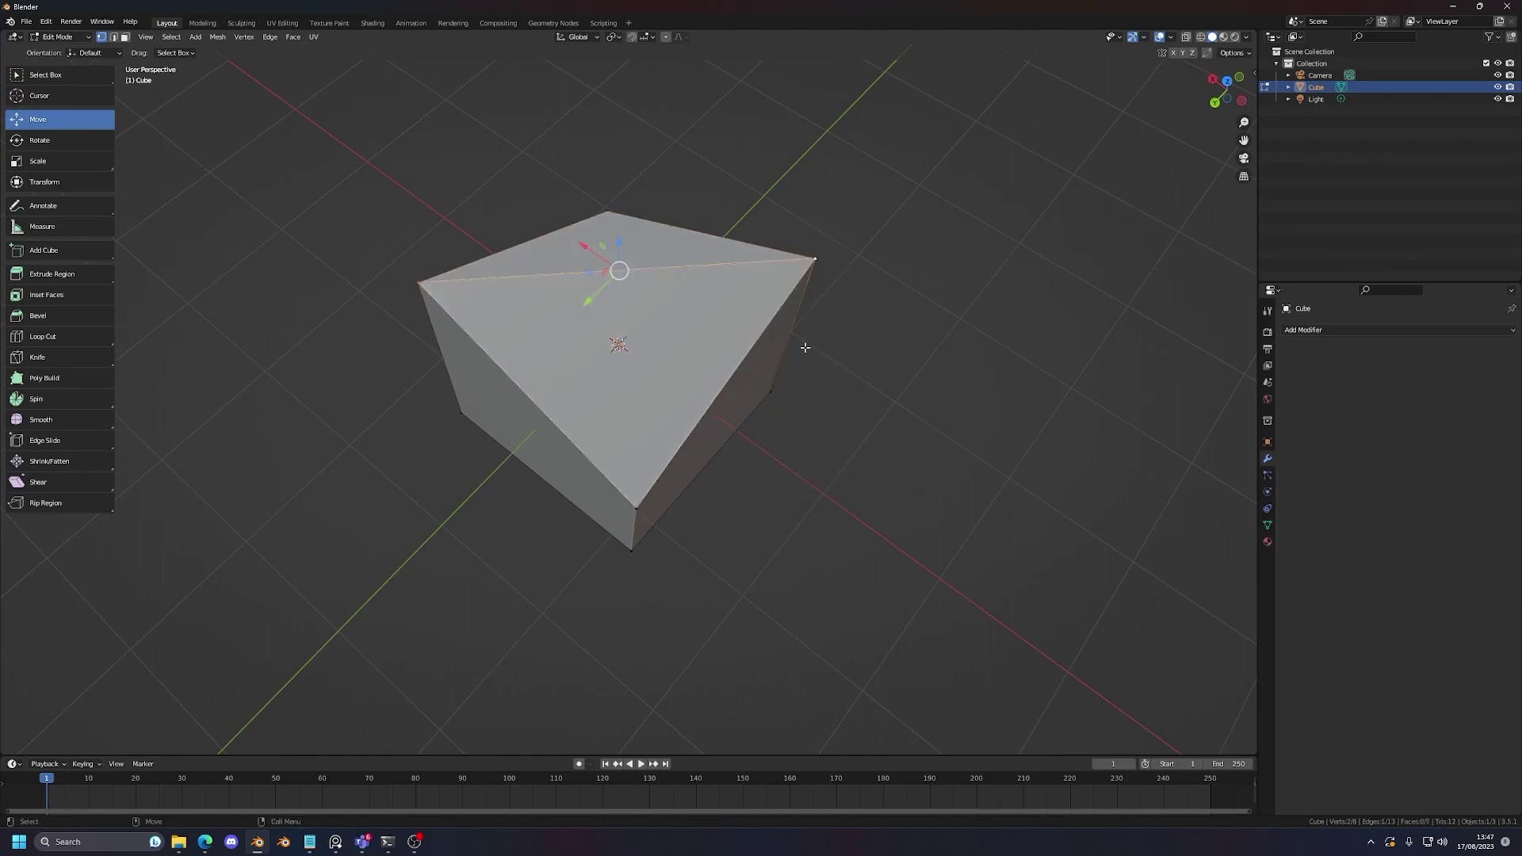
# Step: Undo the connecting edge, the vertex moves and the related selections to restore the original cube shape
pyautogui.moveTo(802, 344); pyautogui.dragTo(836, 384, button='middle')
pyautogui.hotkey('ctrl', 'z')
pyautogui.hotkey('ctrl', 'z')
pyautogui.hotkey('ctrl', 'z')
pyautogui.hotkey('ctrl', 'z')
pyautogui.hotkey('ctrl', 'z')
pyautogui.hotkey('ctrl', 'z')
pyautogui.hotkey('ctrl', 'z')
pyautogui.hotkey('ctrl', 'z')
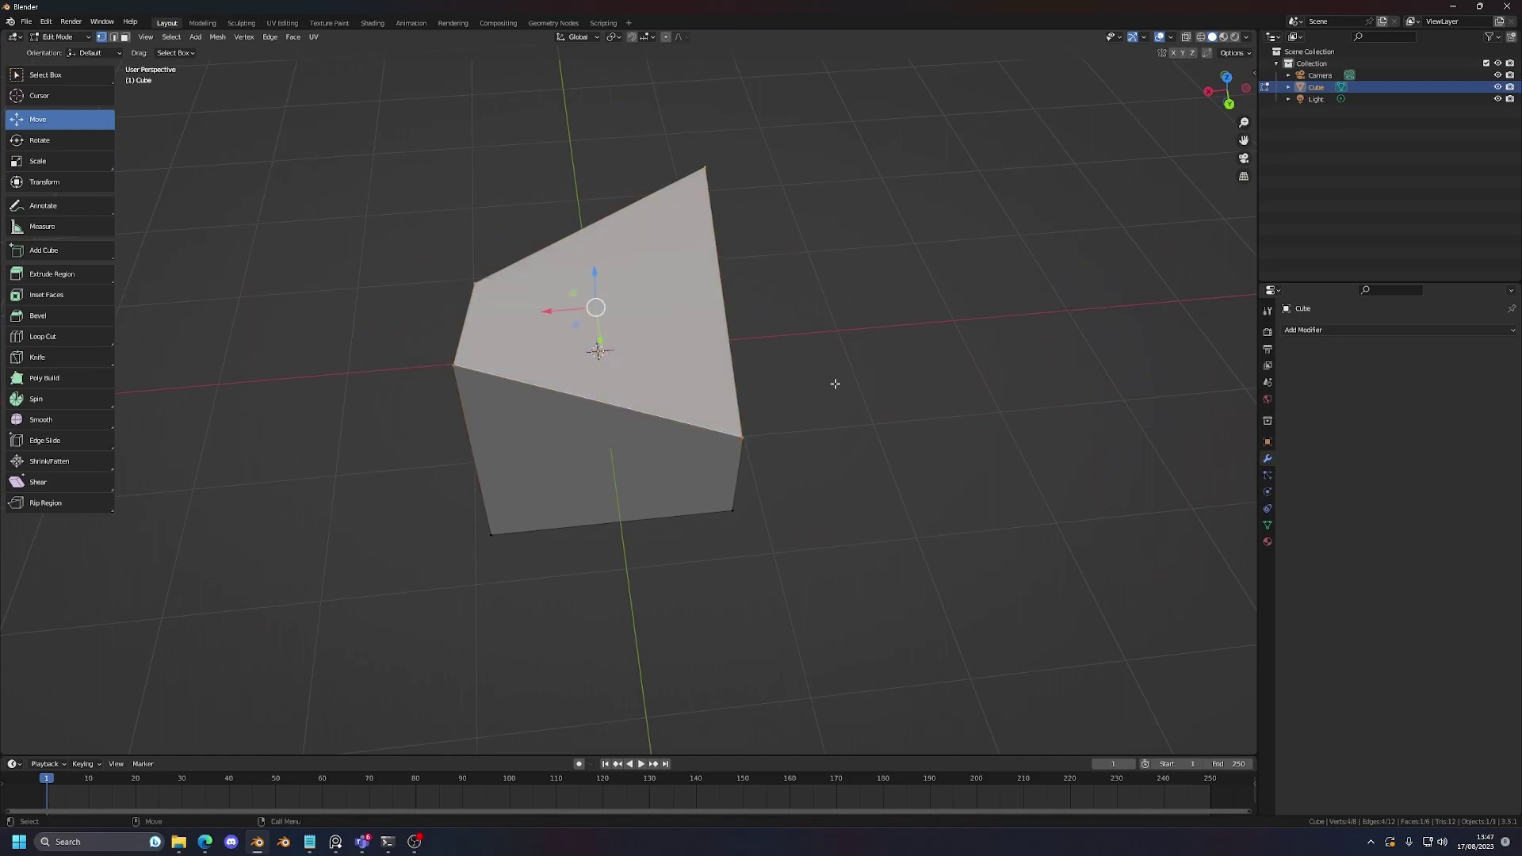
pyautogui.hotkey('ctrl', 'z')
pyautogui.hotkey('ctrl', 'z')
# Step: Switch to edge selection mode and select a near top edge of the cube
pyautogui.moveTo(835, 384); pyautogui.dragTo(519, 307, button='middle')
pyautogui.press('2')
pyautogui.click(639, 326)
pyautogui.scroll(3, 639, 326)
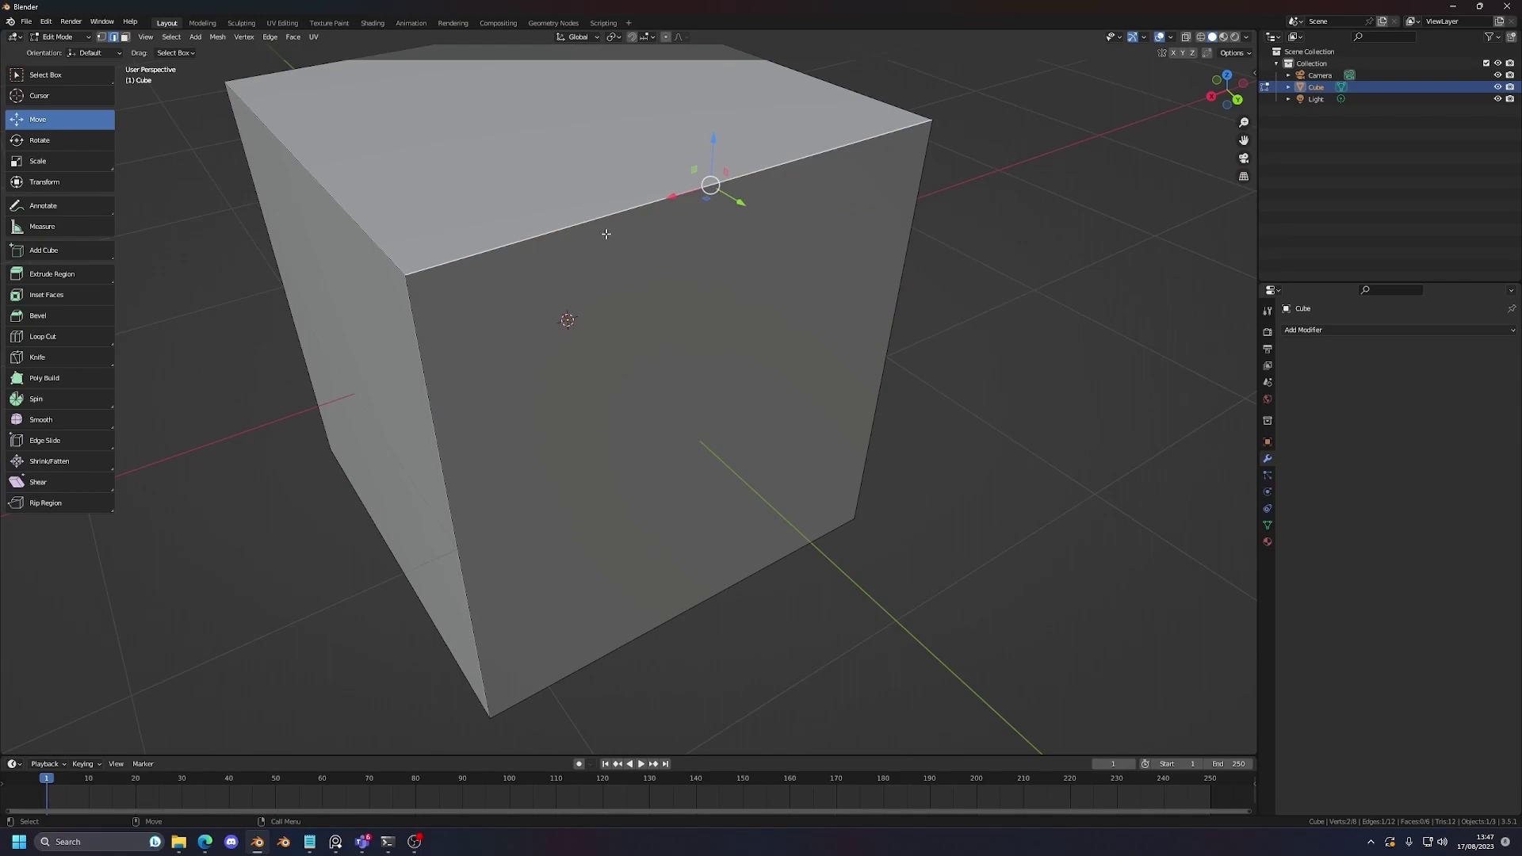
# Step: Select a vertical edge, add the cube's other visible vertical, top and bottom edges one by one, and clear the selection
pyautogui.click(432, 413)
pyautogui.keyDown('shift'); pyautogui.click(891, 317); pyautogui.keyUp('shift')
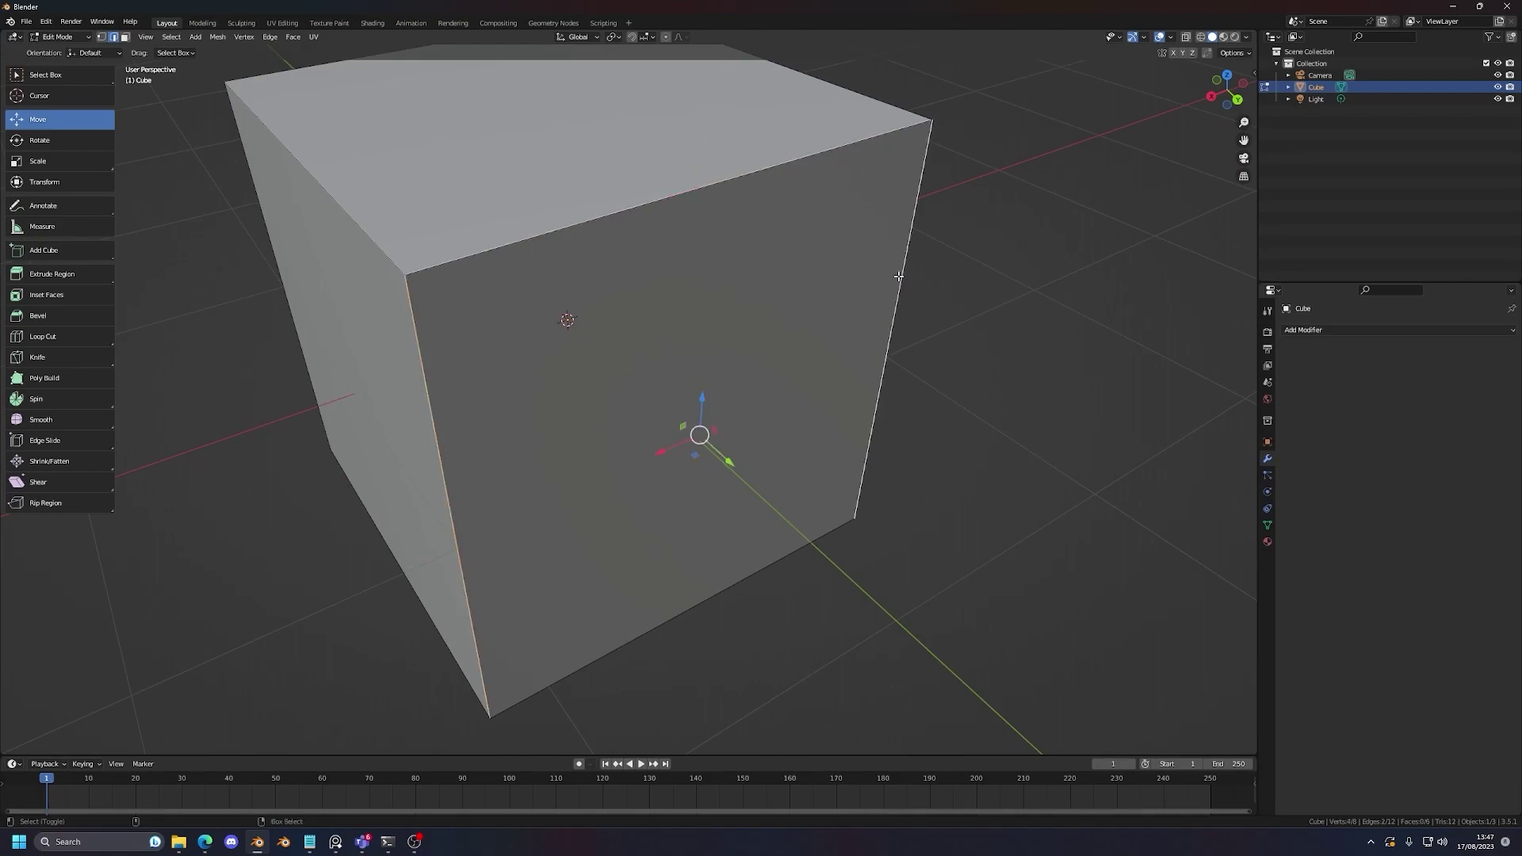
pyautogui.keyDown('shift'); pyautogui.click(807, 118); pyautogui.keyUp('shift')
pyautogui.keyDown('shift'); pyautogui.click(759, 198); pyautogui.keyUp('shift')
pyautogui.keyDown('shift'); pyautogui.click(296, 224); pyautogui.keyUp('shift')
pyautogui.keyDown('shift'); pyautogui.click(263, 142); pyautogui.keyUp('shift')
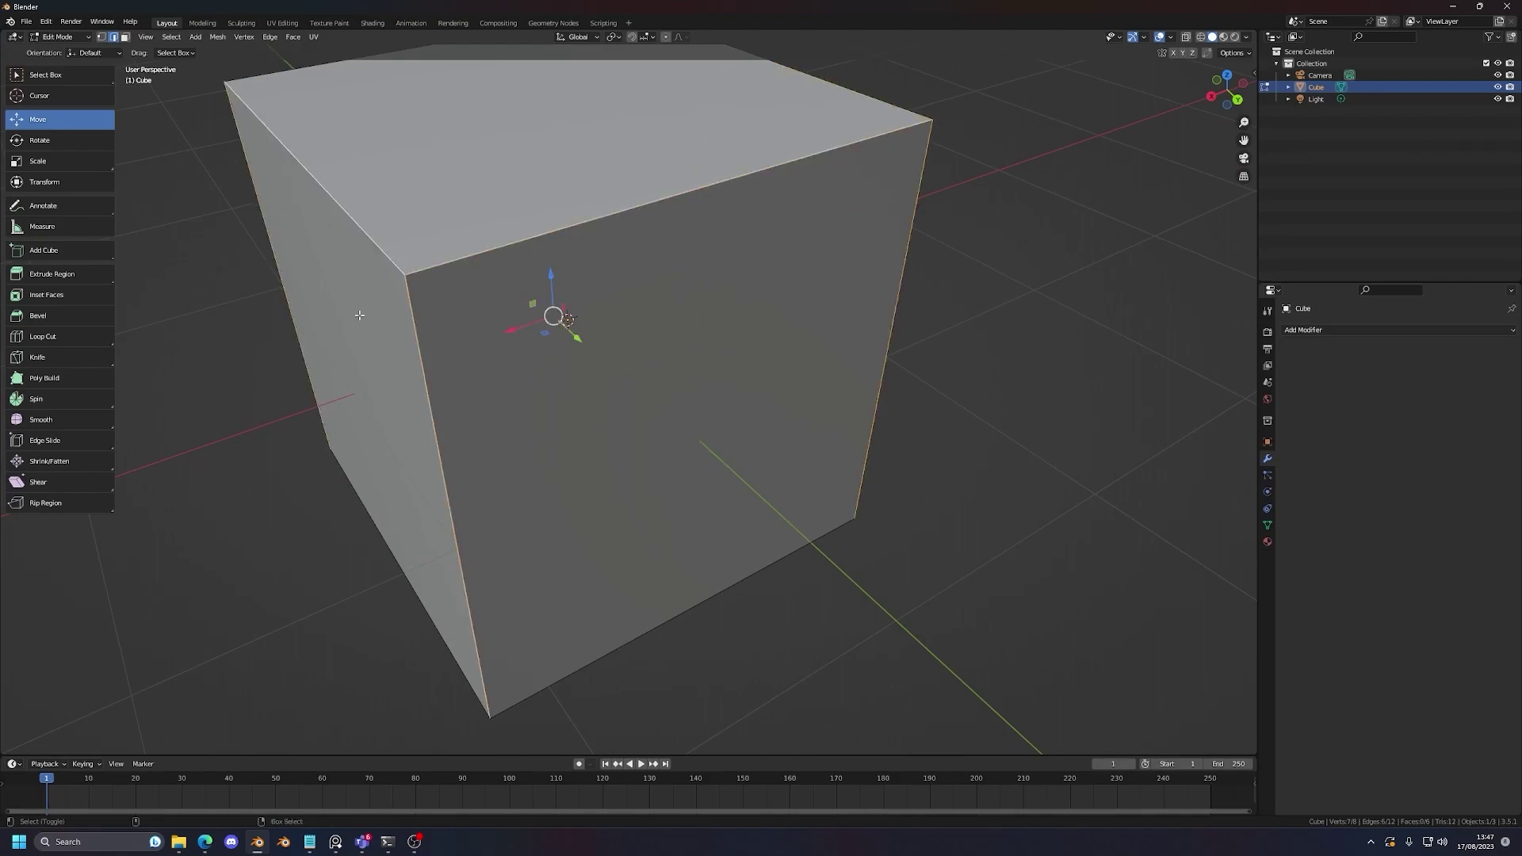
pyautogui.keyDown('shift'); pyautogui.click(398, 575); pyautogui.keyUp('shift')
pyautogui.keyDown('shift'); pyautogui.click(756, 584); pyautogui.keyUp('shift')
pyautogui.scroll(-2, 758, 555)
pyautogui.click(881, 460)
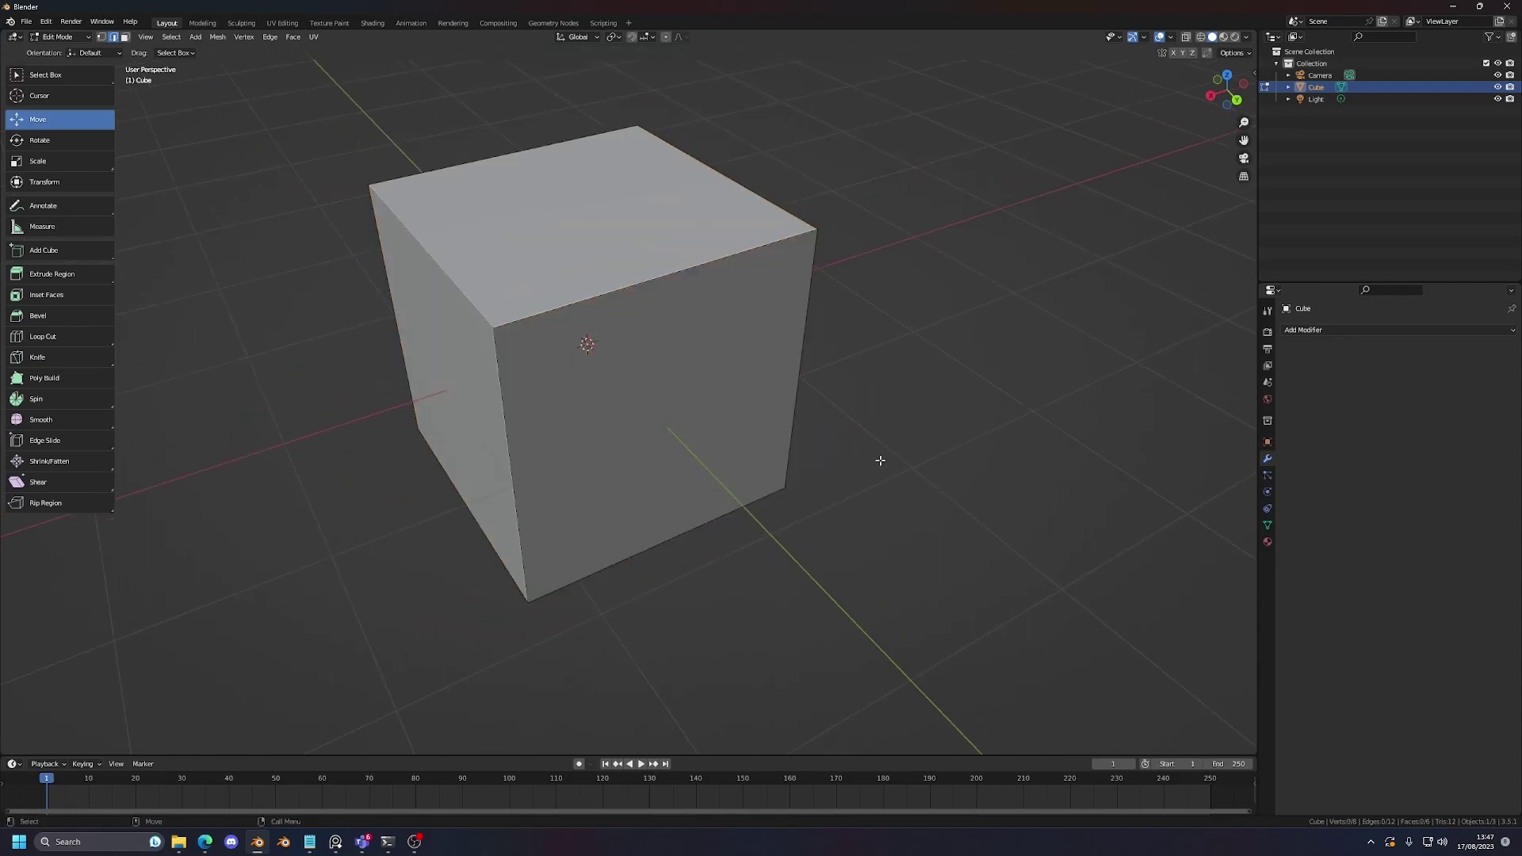
# Step: Switch to face selection mode, select the cube's top face, and replace that selection with the side face along the Y axis
pyautogui.scroll(1, 792, 436)
pyautogui.press('3')
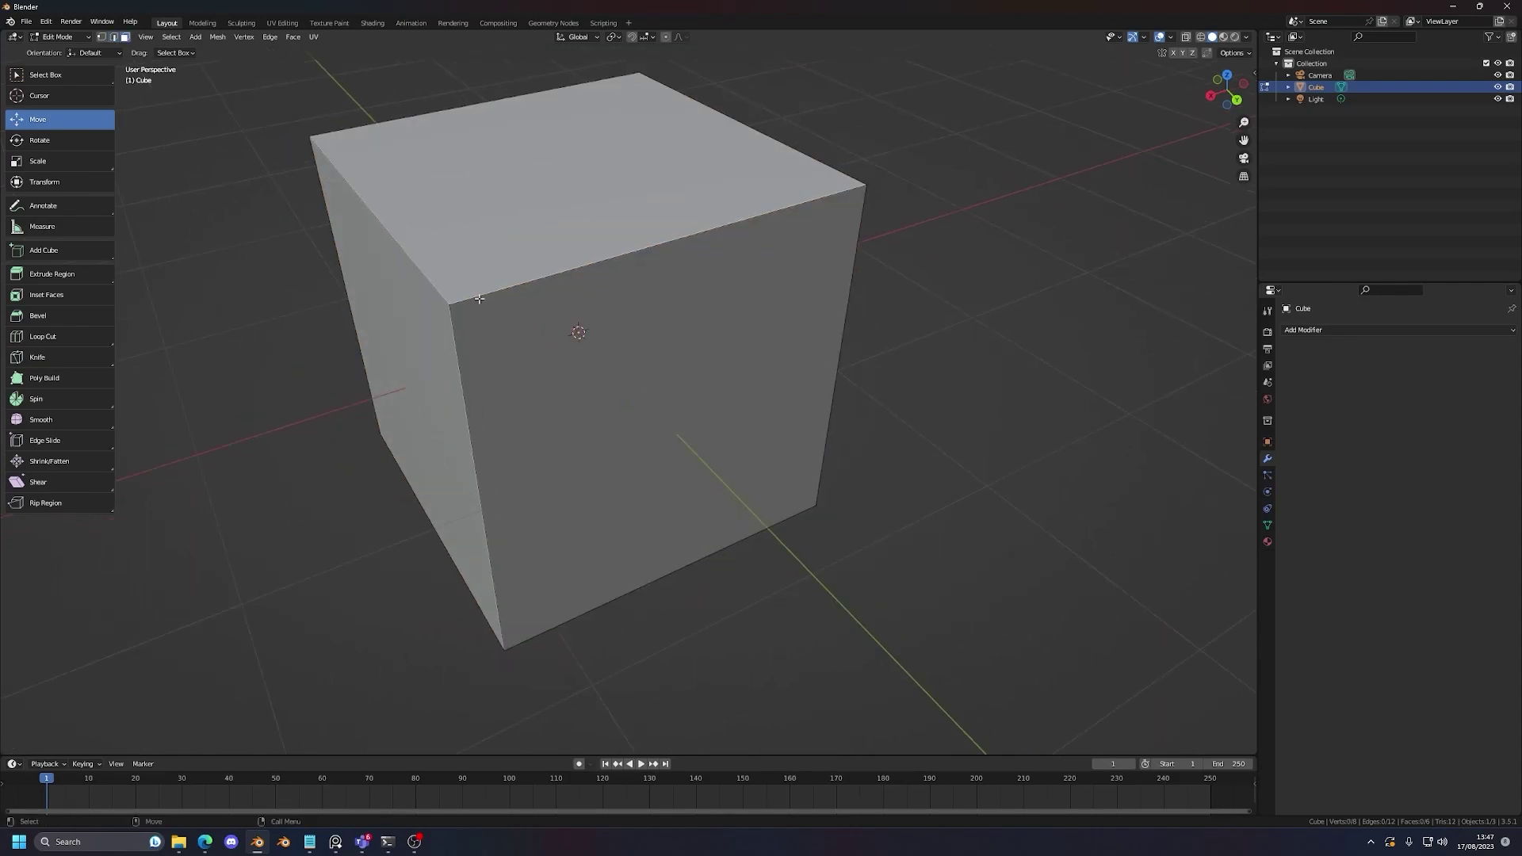
pyautogui.click(503, 171)
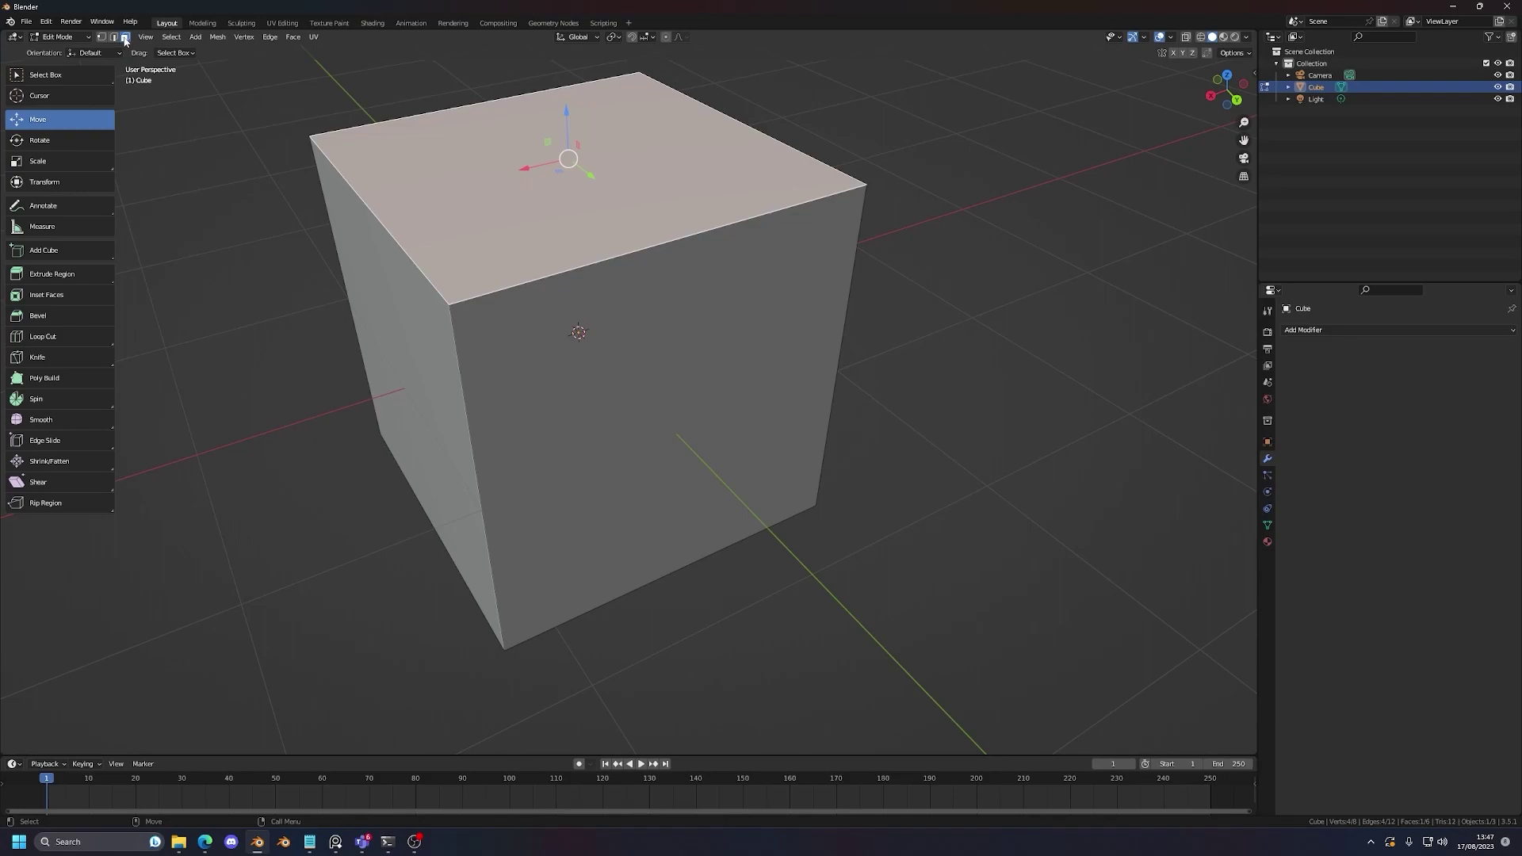
pyautogui.click(621, 343)
pyautogui.scroll(-2, 622, 343)
pyautogui.moveTo(634, 348); pyautogui.dragTo(704, 392, button='middle')
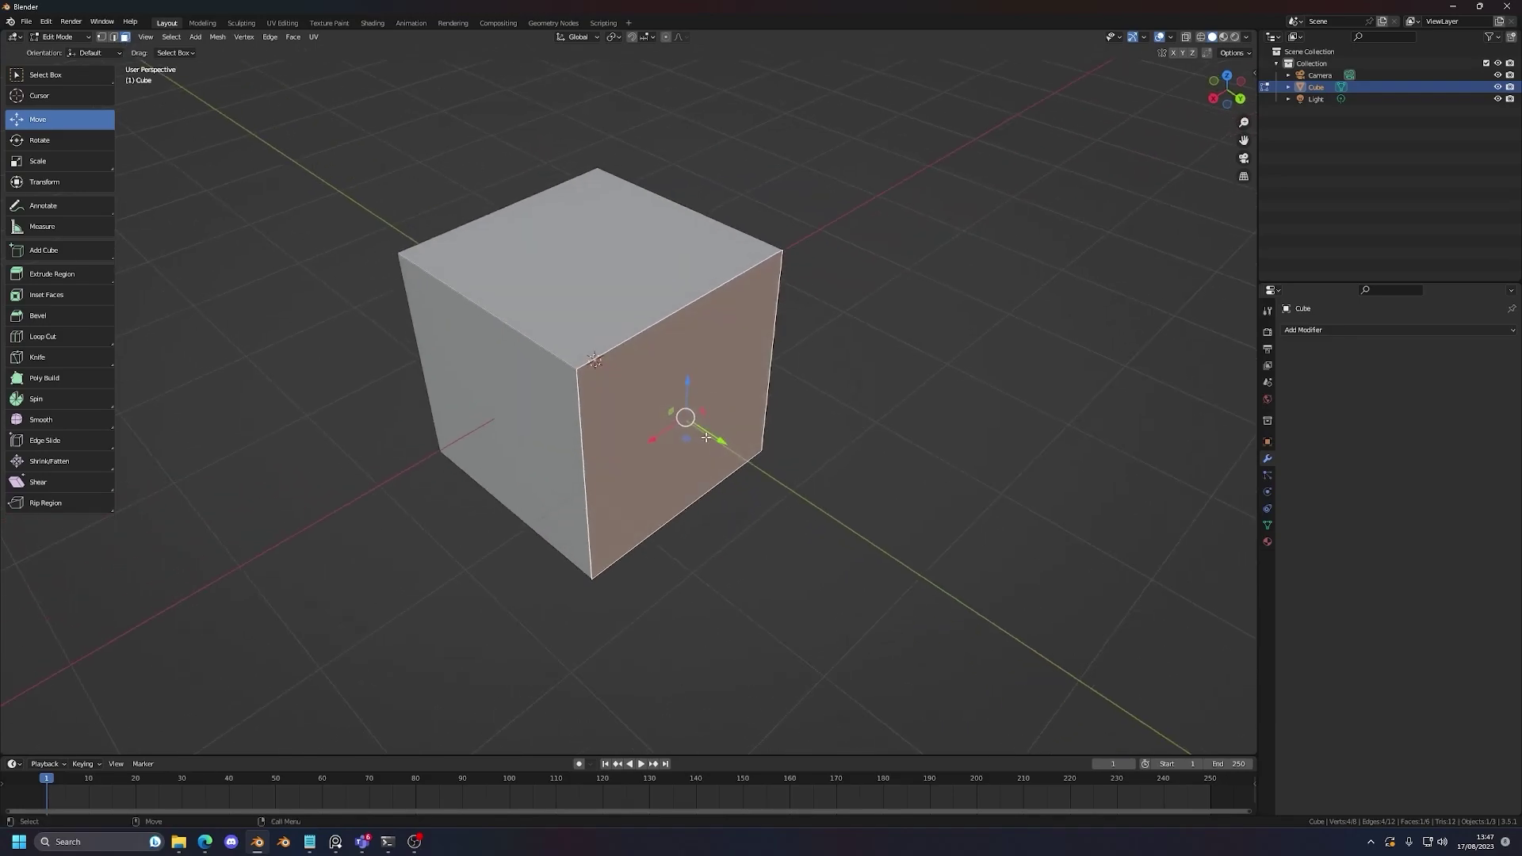
# Step: Try moving the selected side face inward along the Y axis, and undo the move
pyautogui.moveTo(717, 439); pyautogui.dragTo(586, 353)
pyautogui.hotkey('ctrl', 'z')
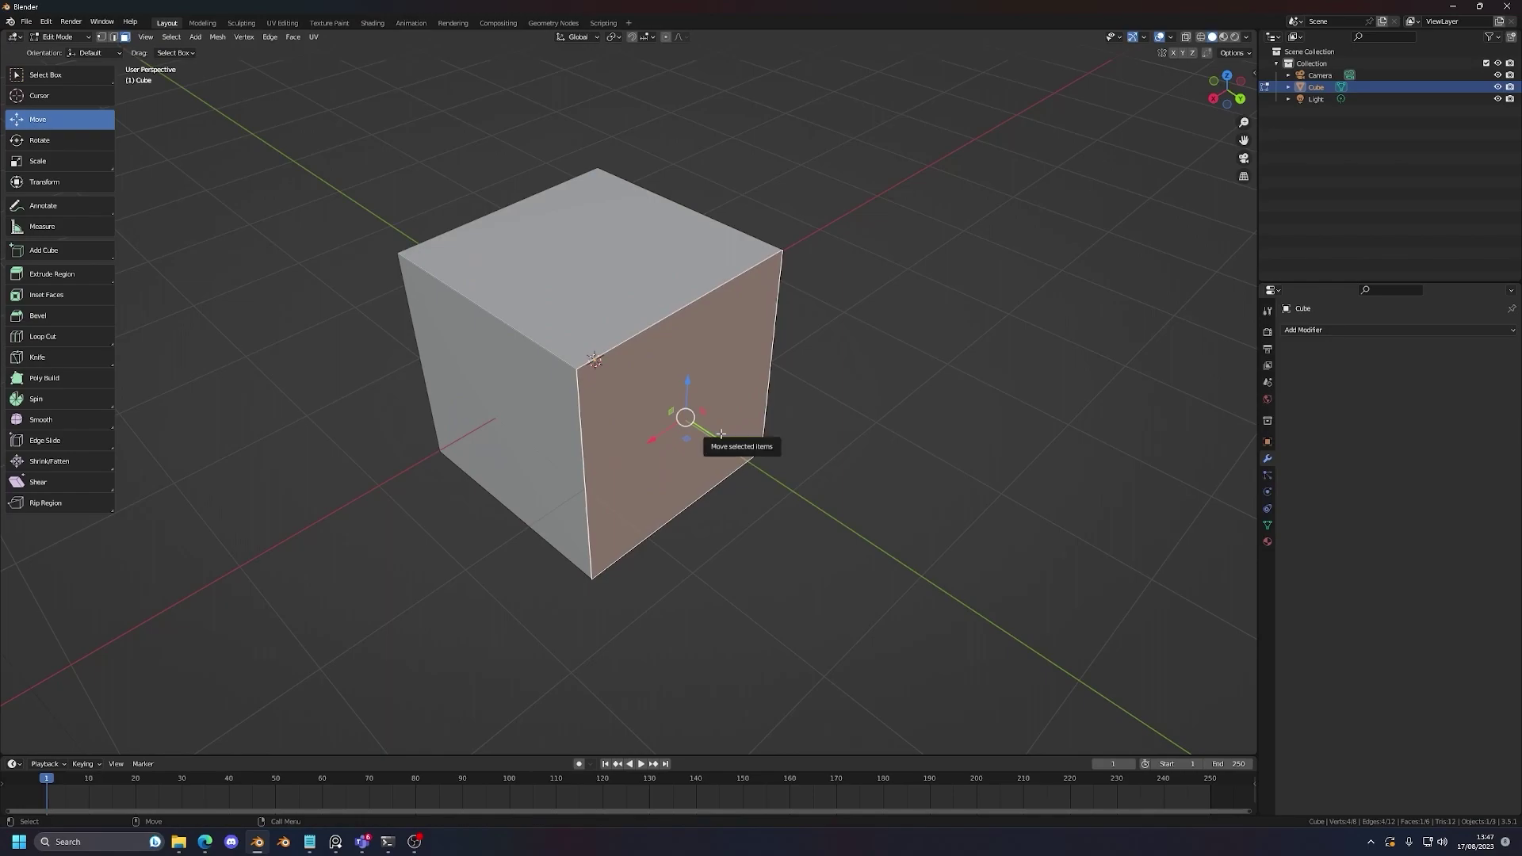
# Step: Move the cube's side face on the X axis inward along X and scale it uniformly
pyautogui.moveTo(698, 428); pyautogui.dragTo(701, 378, button='middle')
pyautogui.moveTo(677, 367); pyautogui.dragTo(635, 345)
pyautogui.press('s')
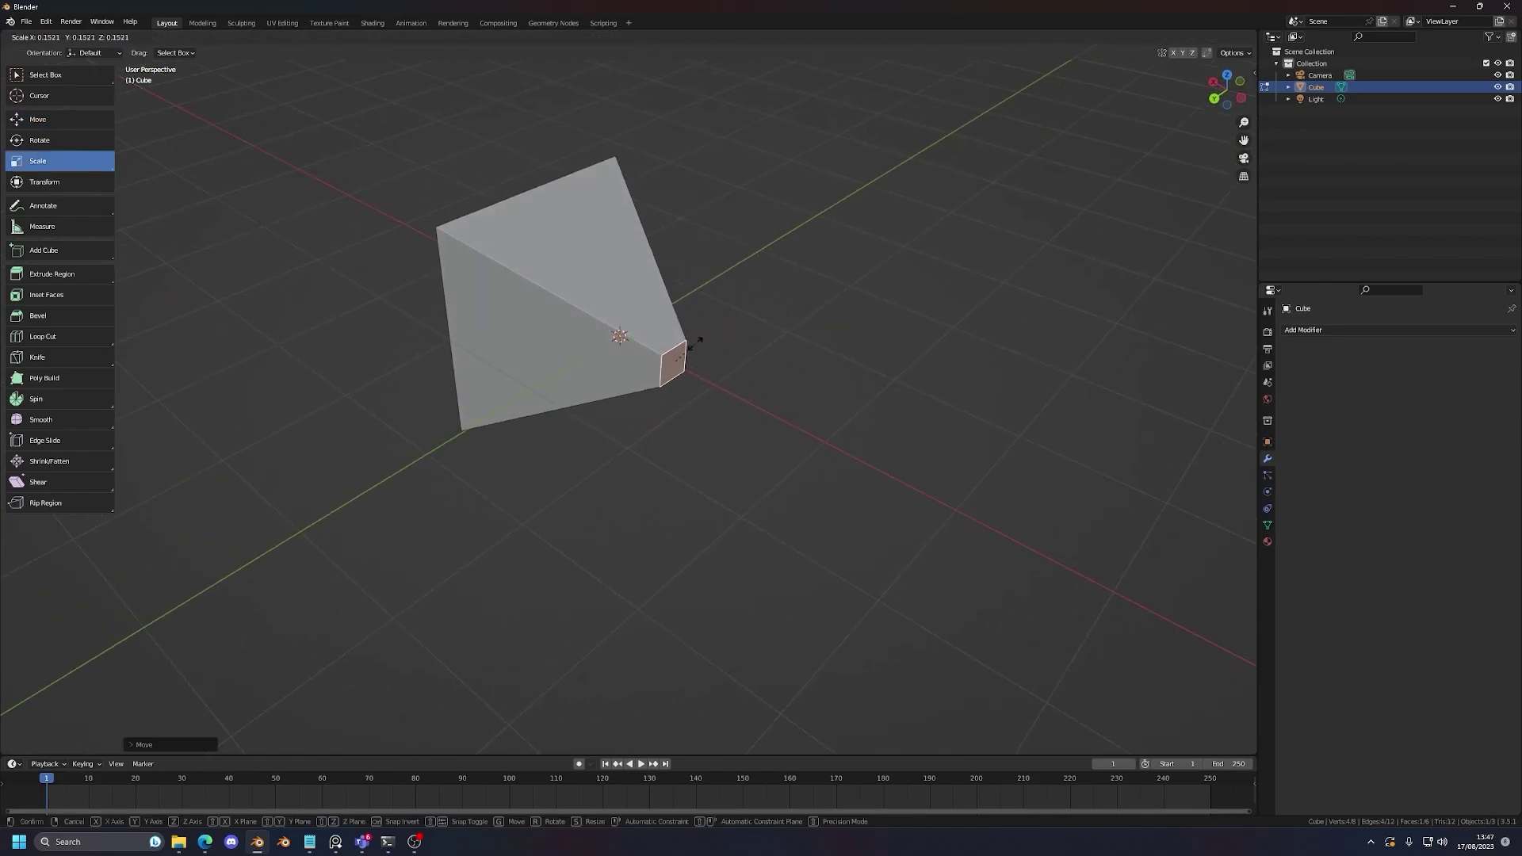
pyautogui.click(741, 349)
# Step: Scale the selected face again and rotate it freely to twist that end of the cube
pyautogui.press('s')
pyautogui.press('r')
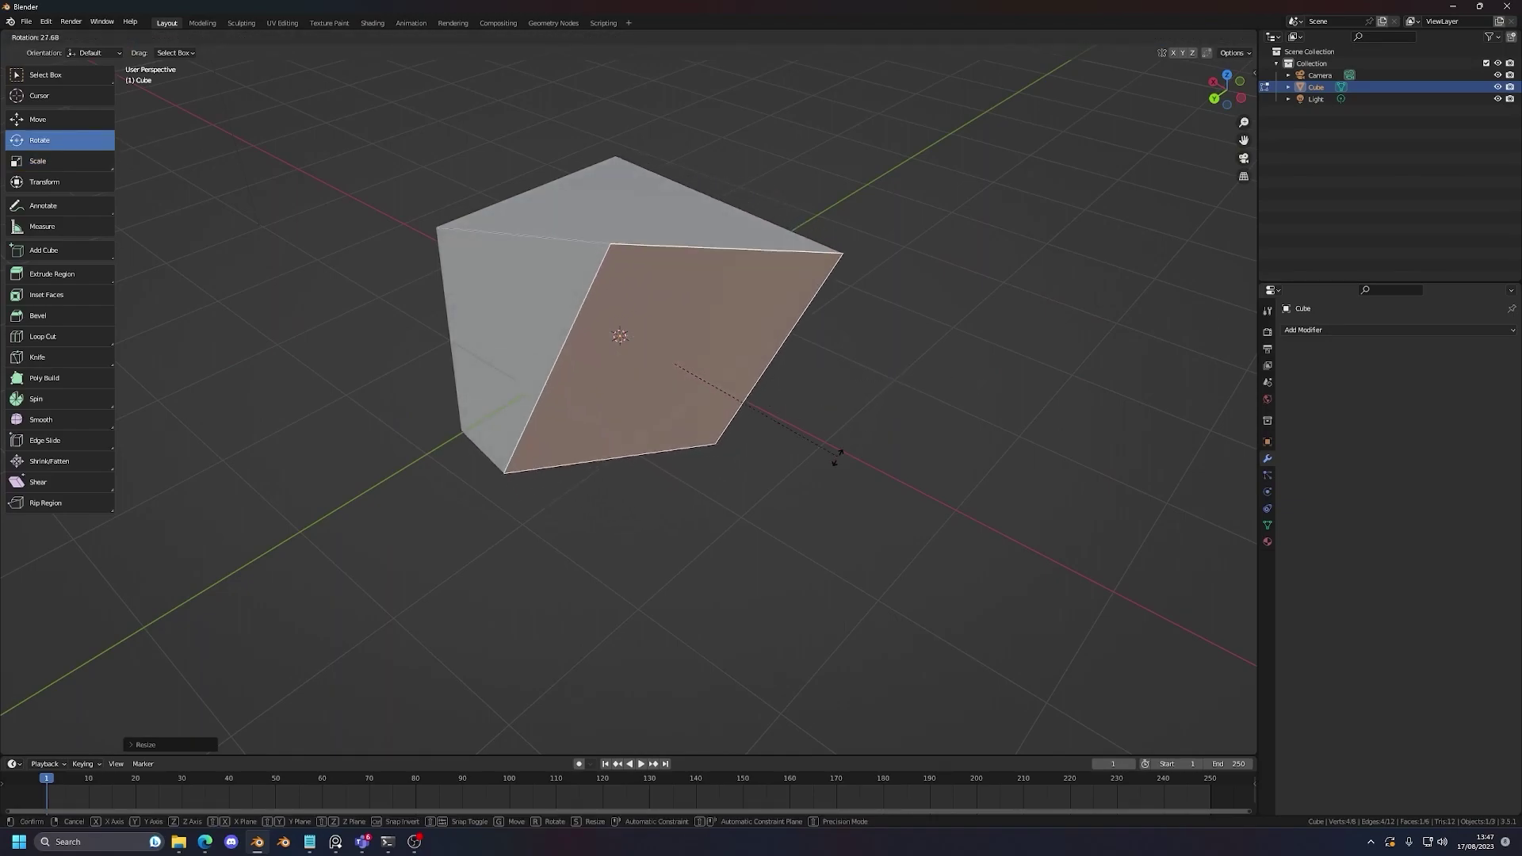
pyautogui.click(697, 291)
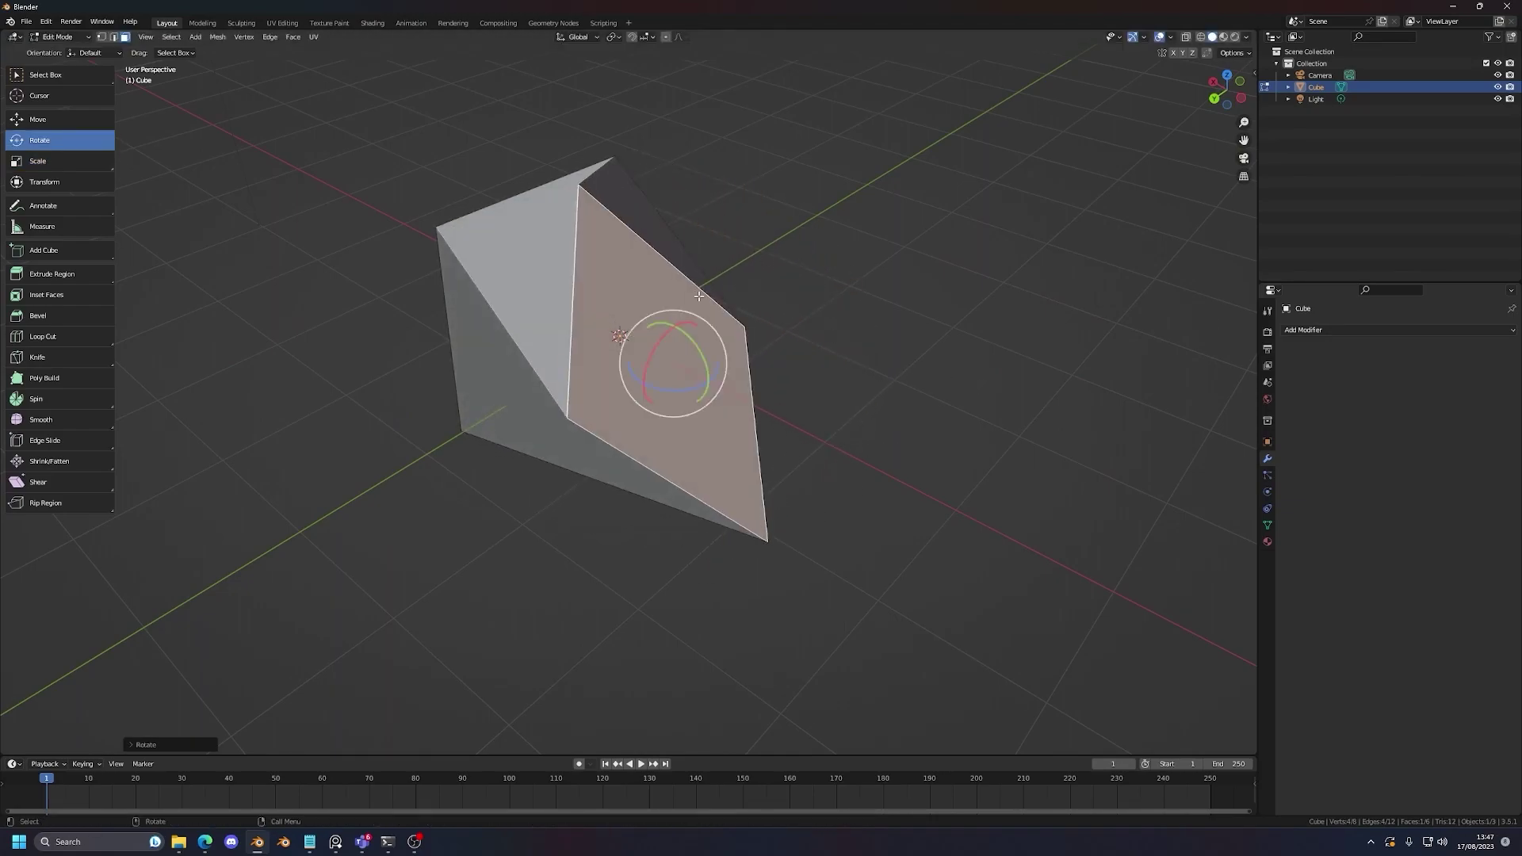
# Step: Undo the face's rotation, scaling and inward move to restore the original cube shape
pyautogui.moveTo(777, 332); pyautogui.dragTo(841, 312, button='middle')
pyautogui.hotkey('ctrl', 'z')
pyautogui.hotkey('ctrl', 'z')
pyautogui.hotkey('ctrl', 'z')
pyautogui.hotkey('ctrl', 'z')
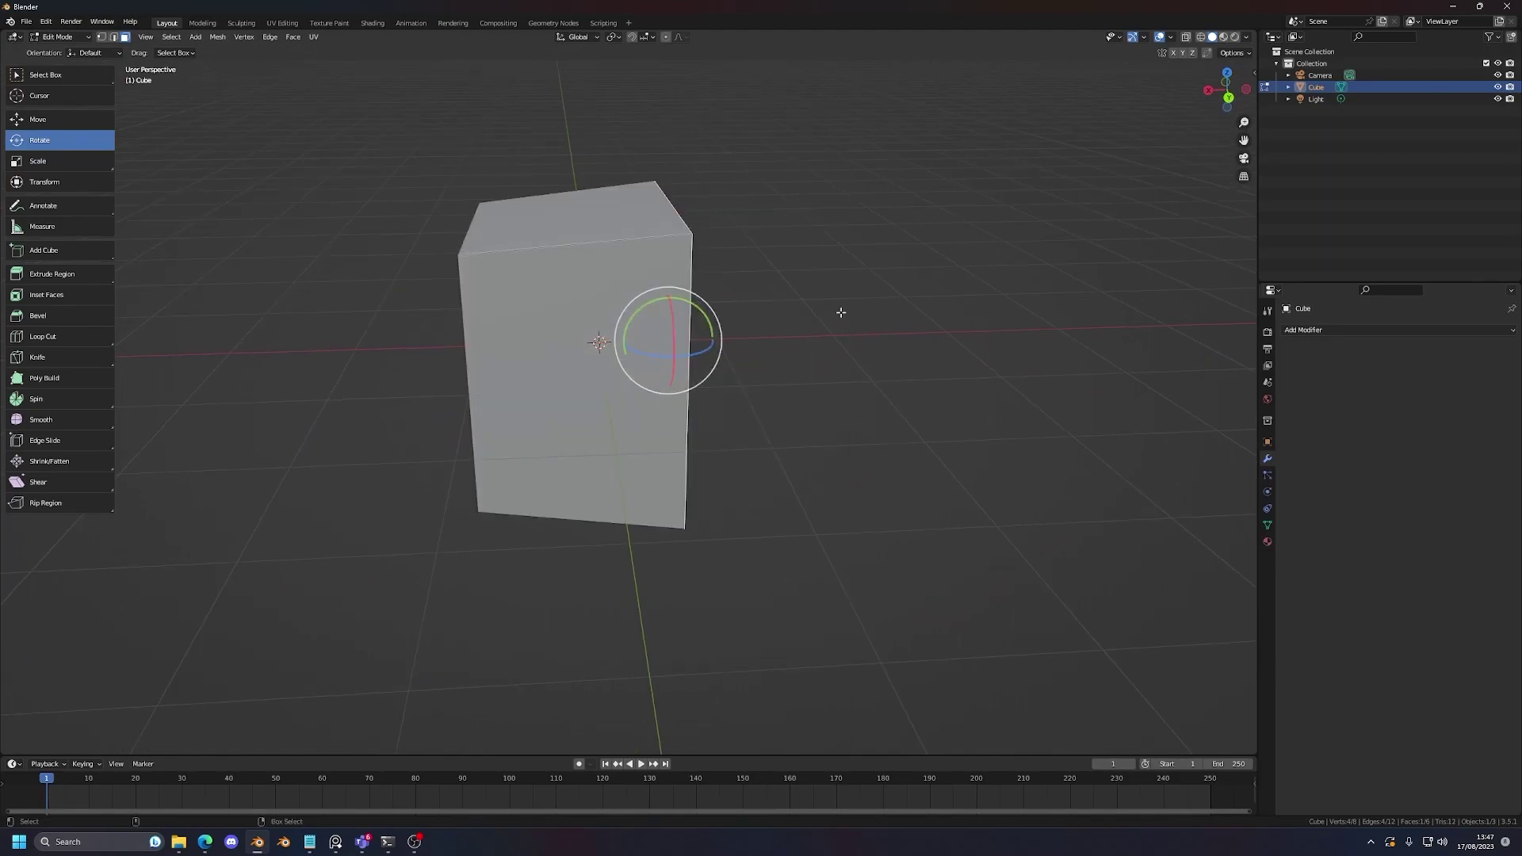
pyautogui.hotkey('ctrl', 'z')
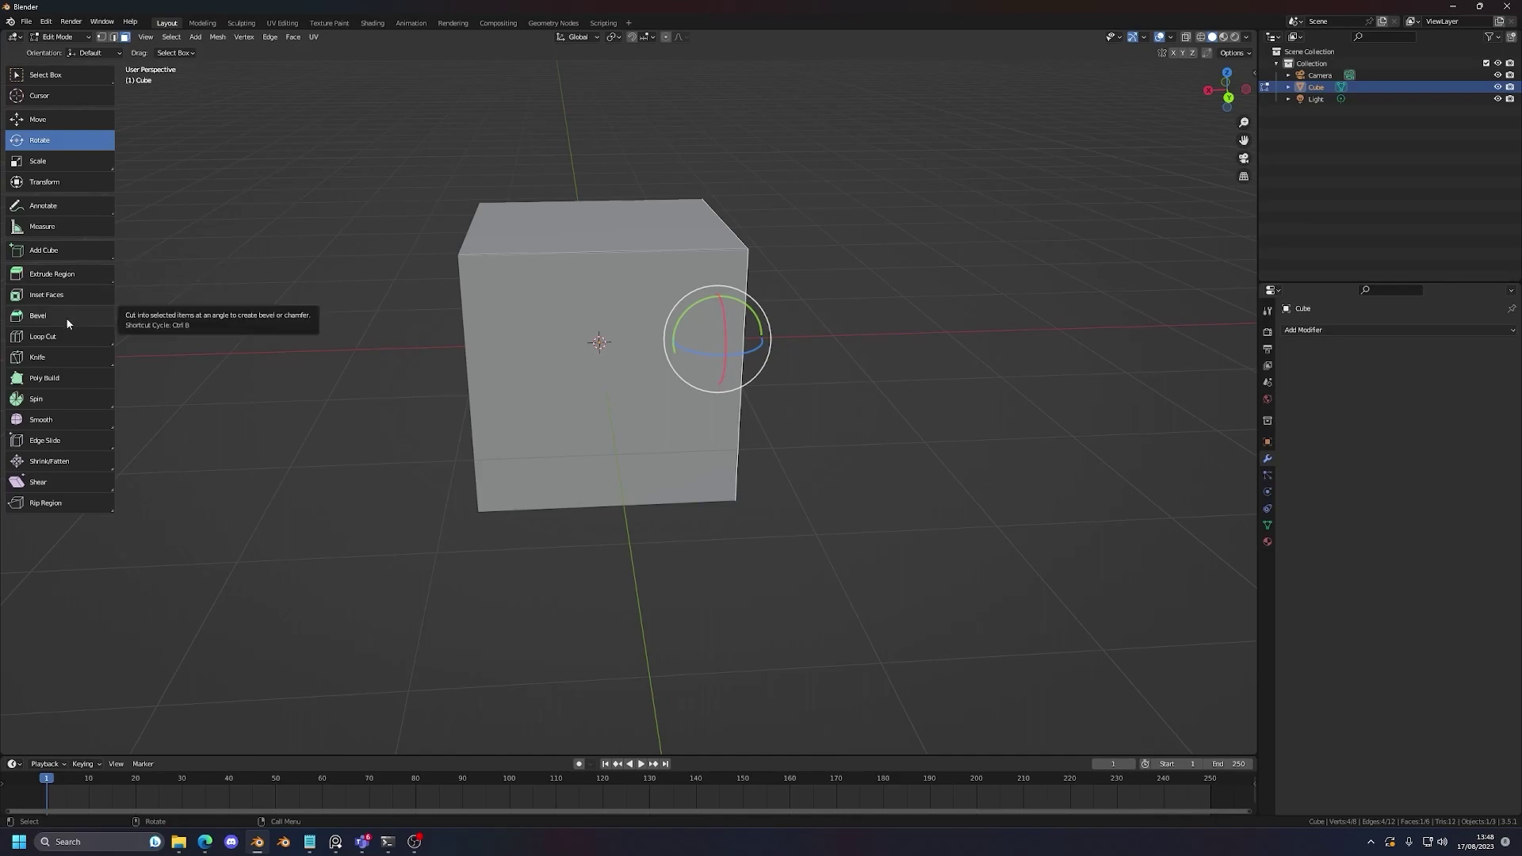
pyautogui.moveTo(558, 390); pyautogui.dragTo(341, 349, button='middle')
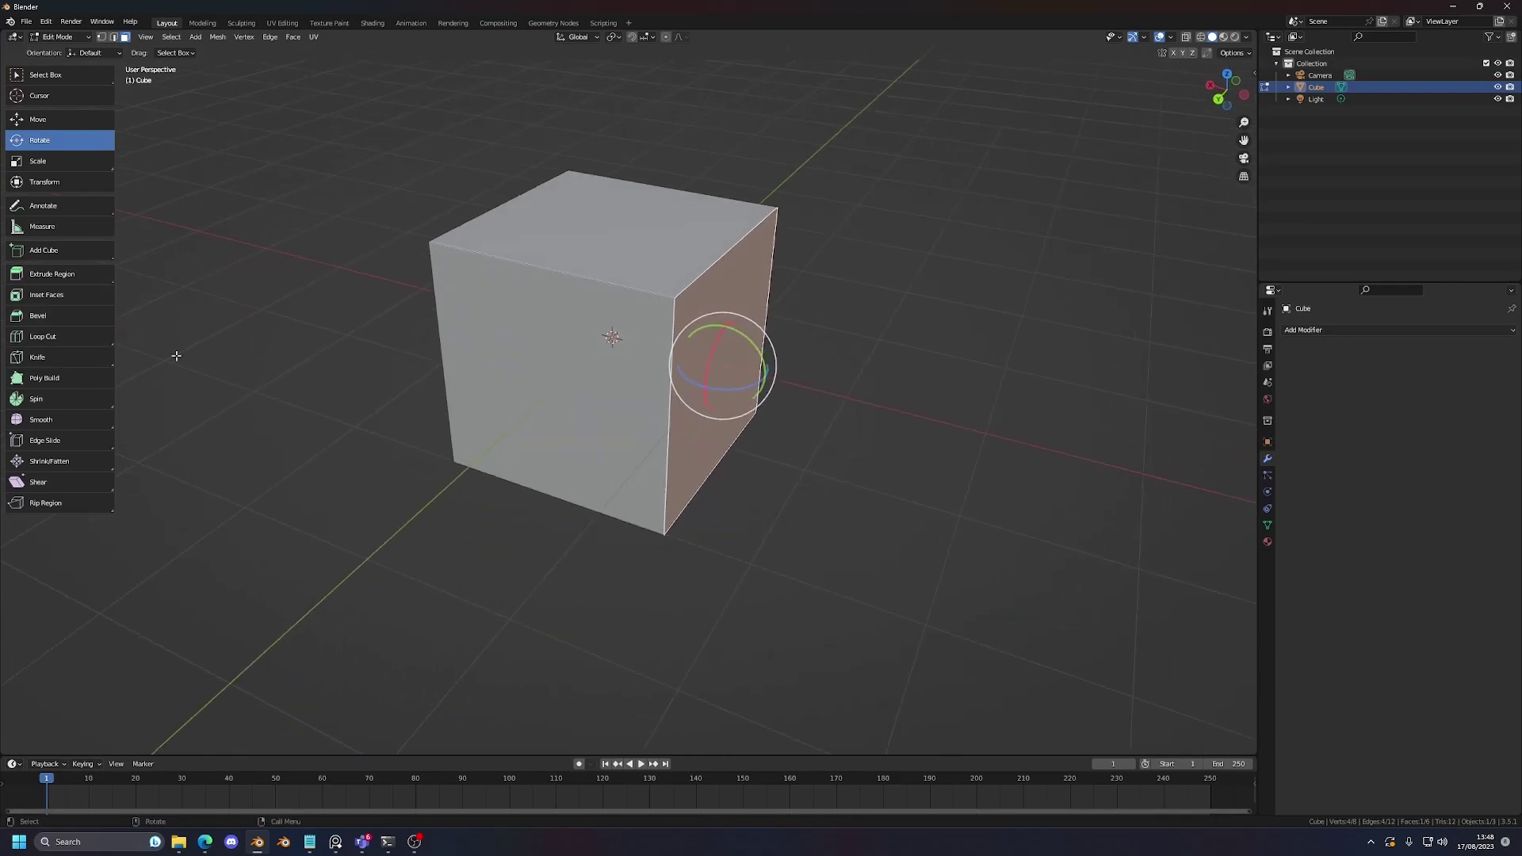